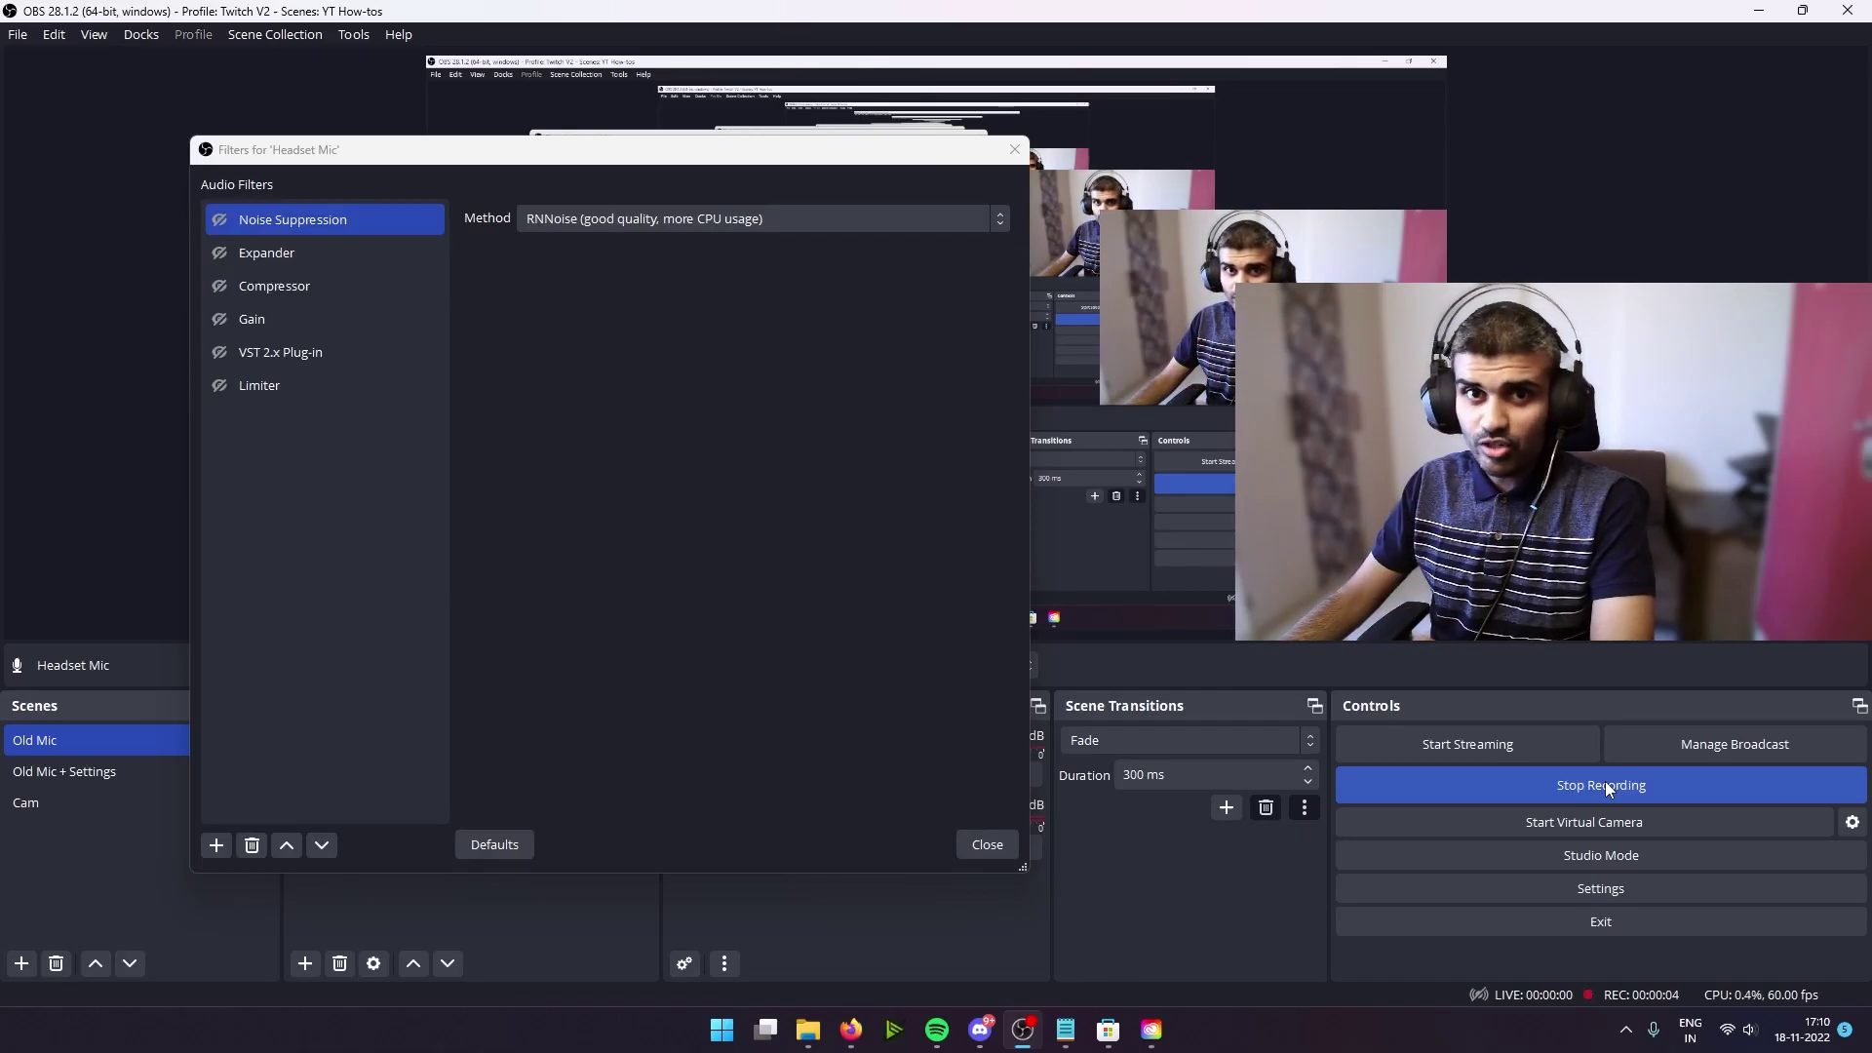
Bring the finished Headset Mic filters window to the front so it can be closed.
{"action": "left_click", "coordinate": [474, 450]}
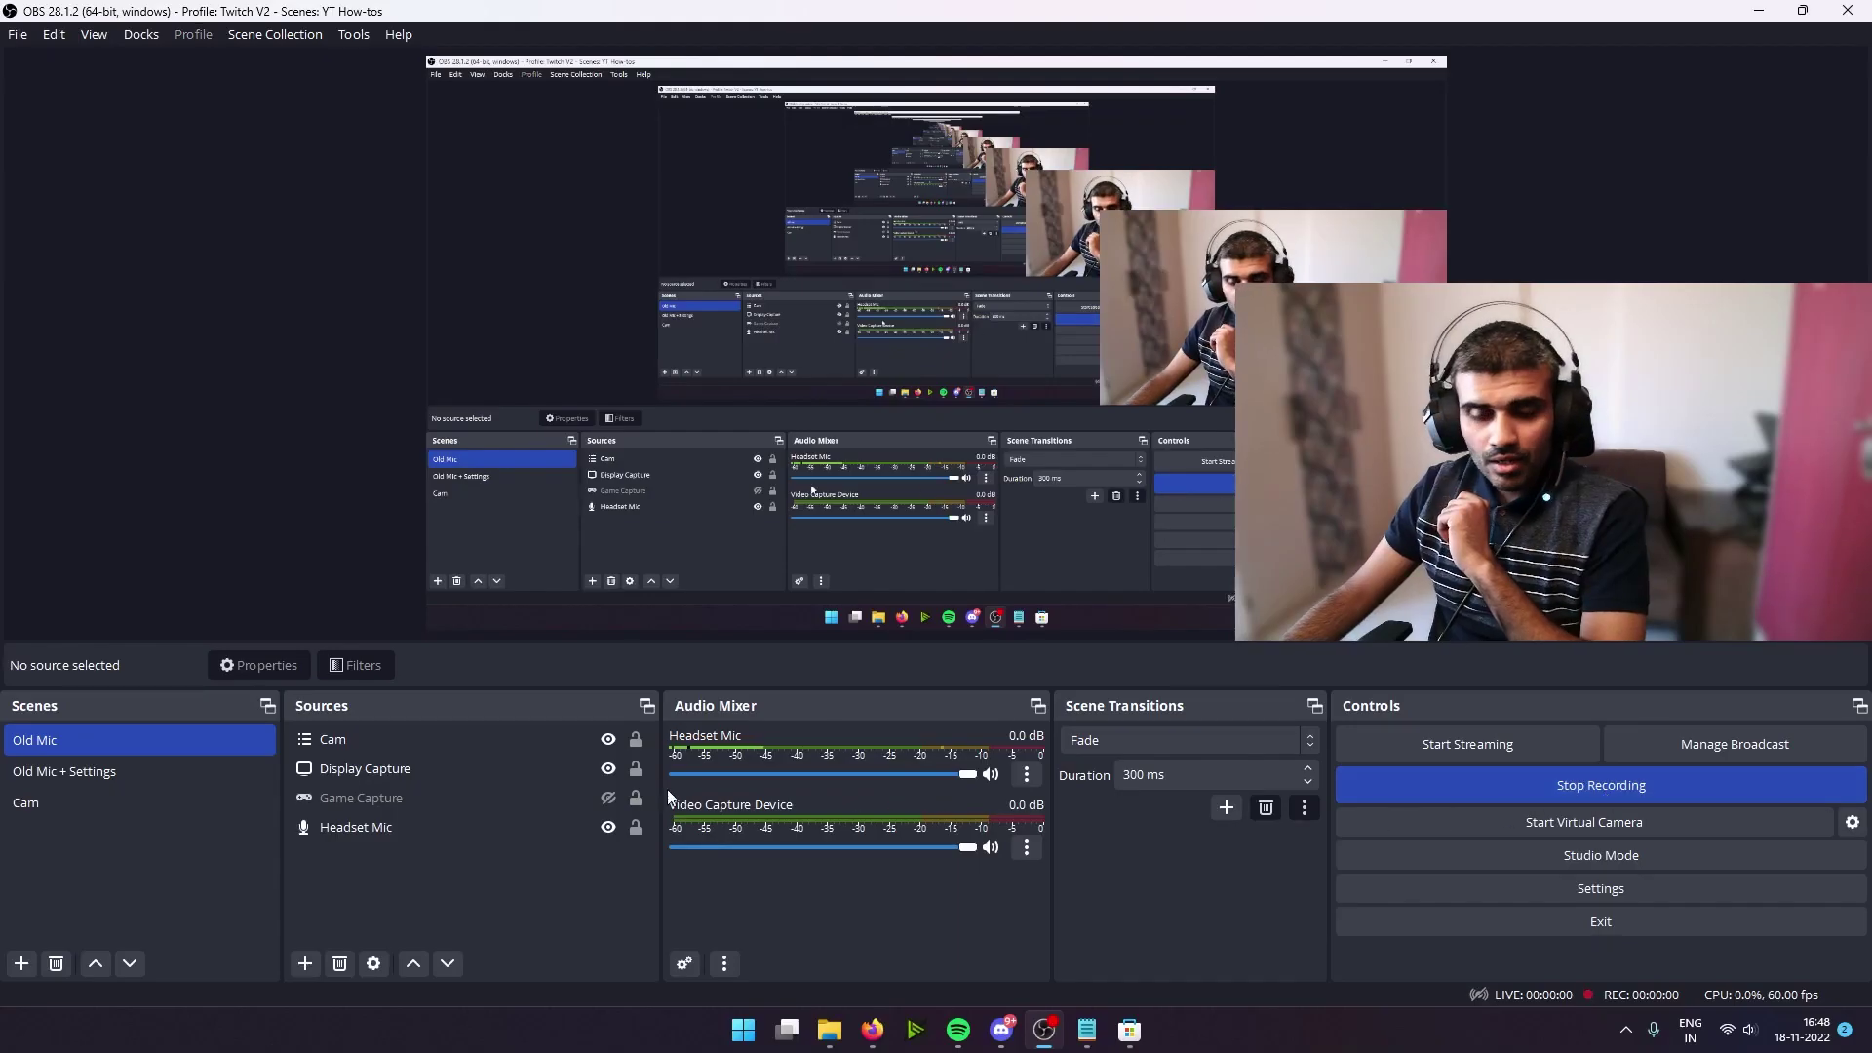
Open the Filters window for the Headset Mic source and move it up and left.
{"action": "left_click", "coordinate": [336, 827]}
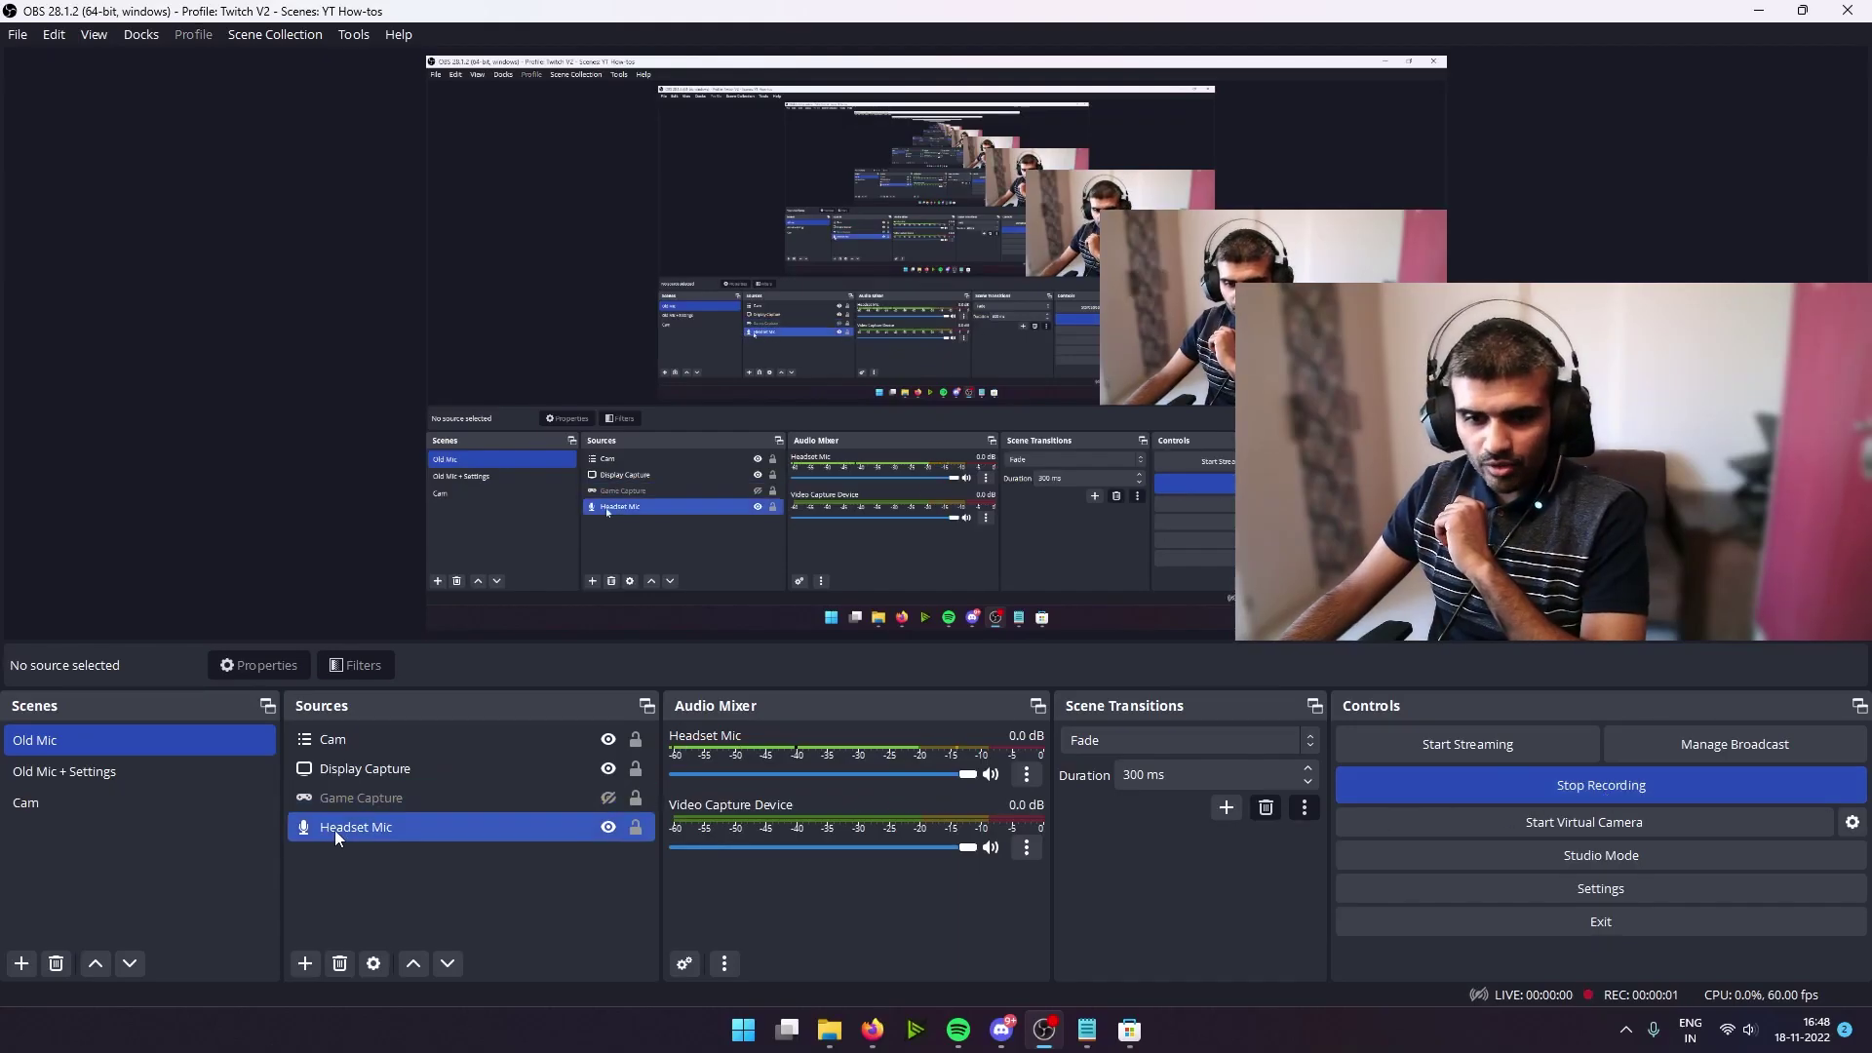
{"action": "right_click", "coordinate": [478, 827]}
{"action": "left_click", "coordinate": [553, 786]}
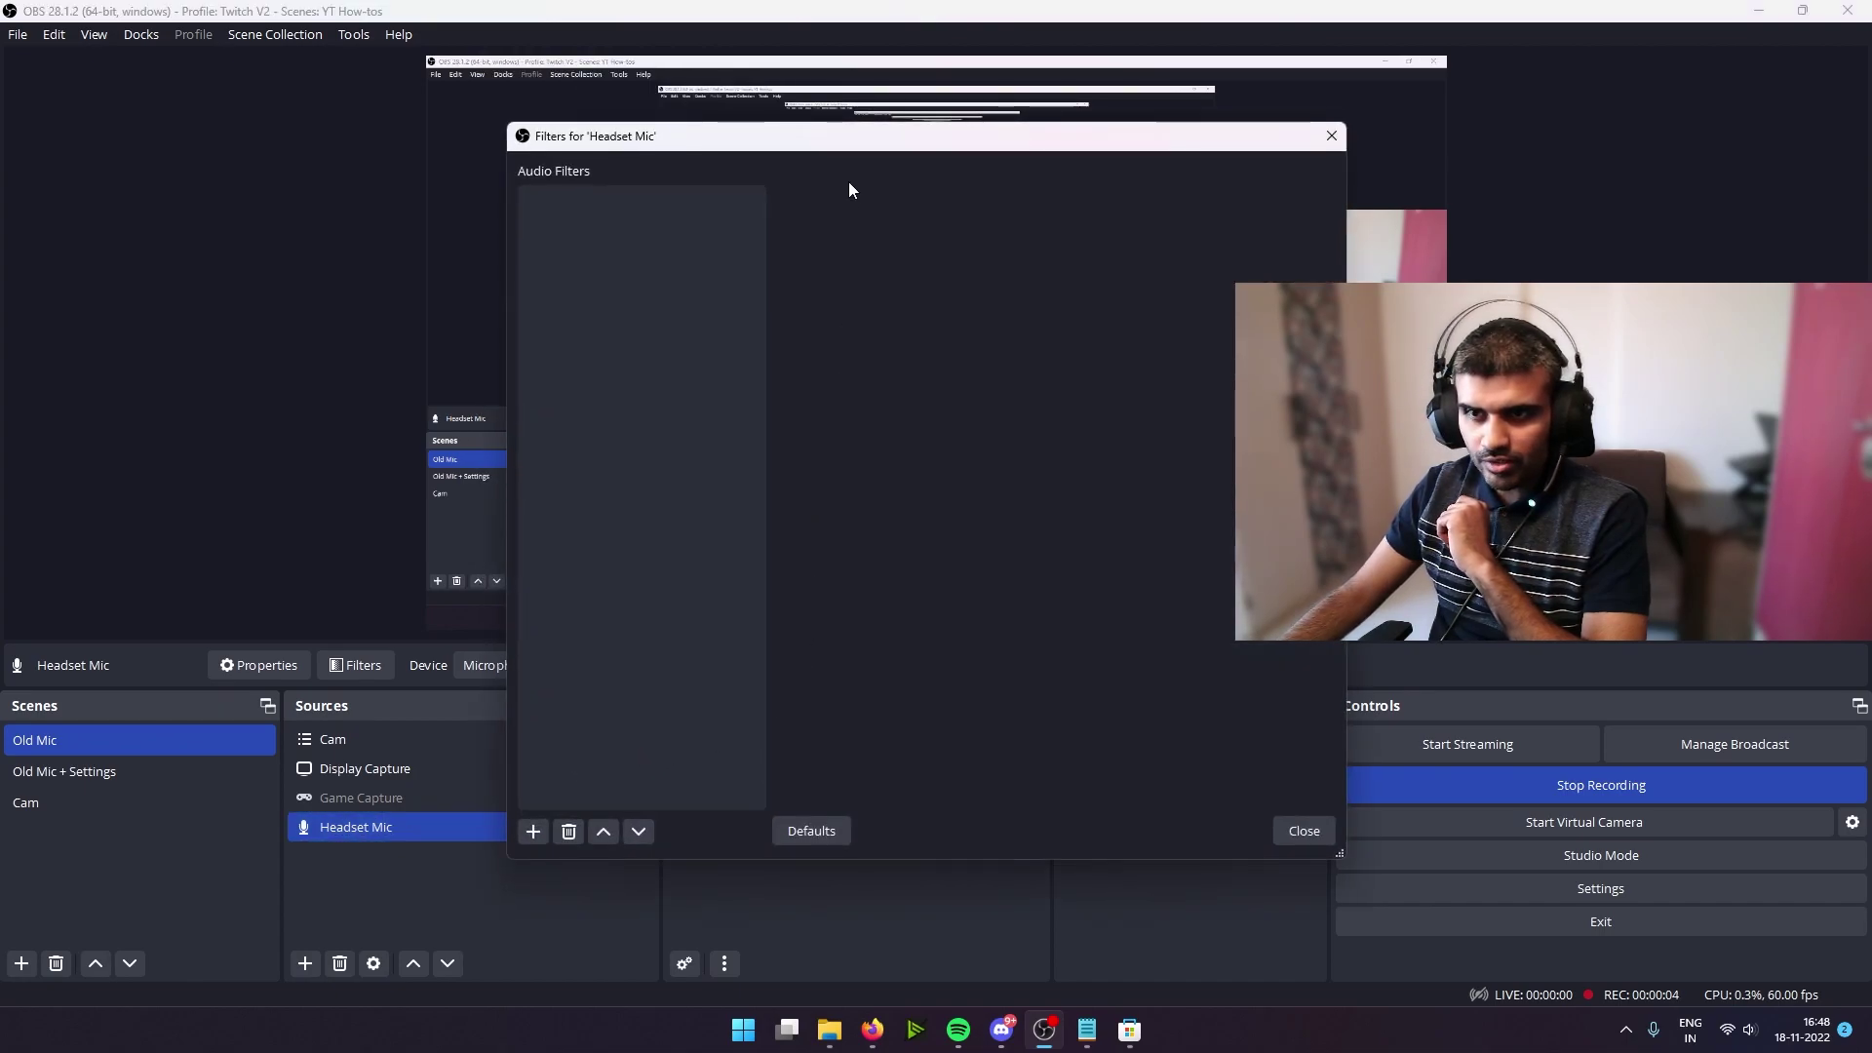
{"action": "left_click_drag", "start_coordinate": [848, 135], "coordinate": [565, 98]}
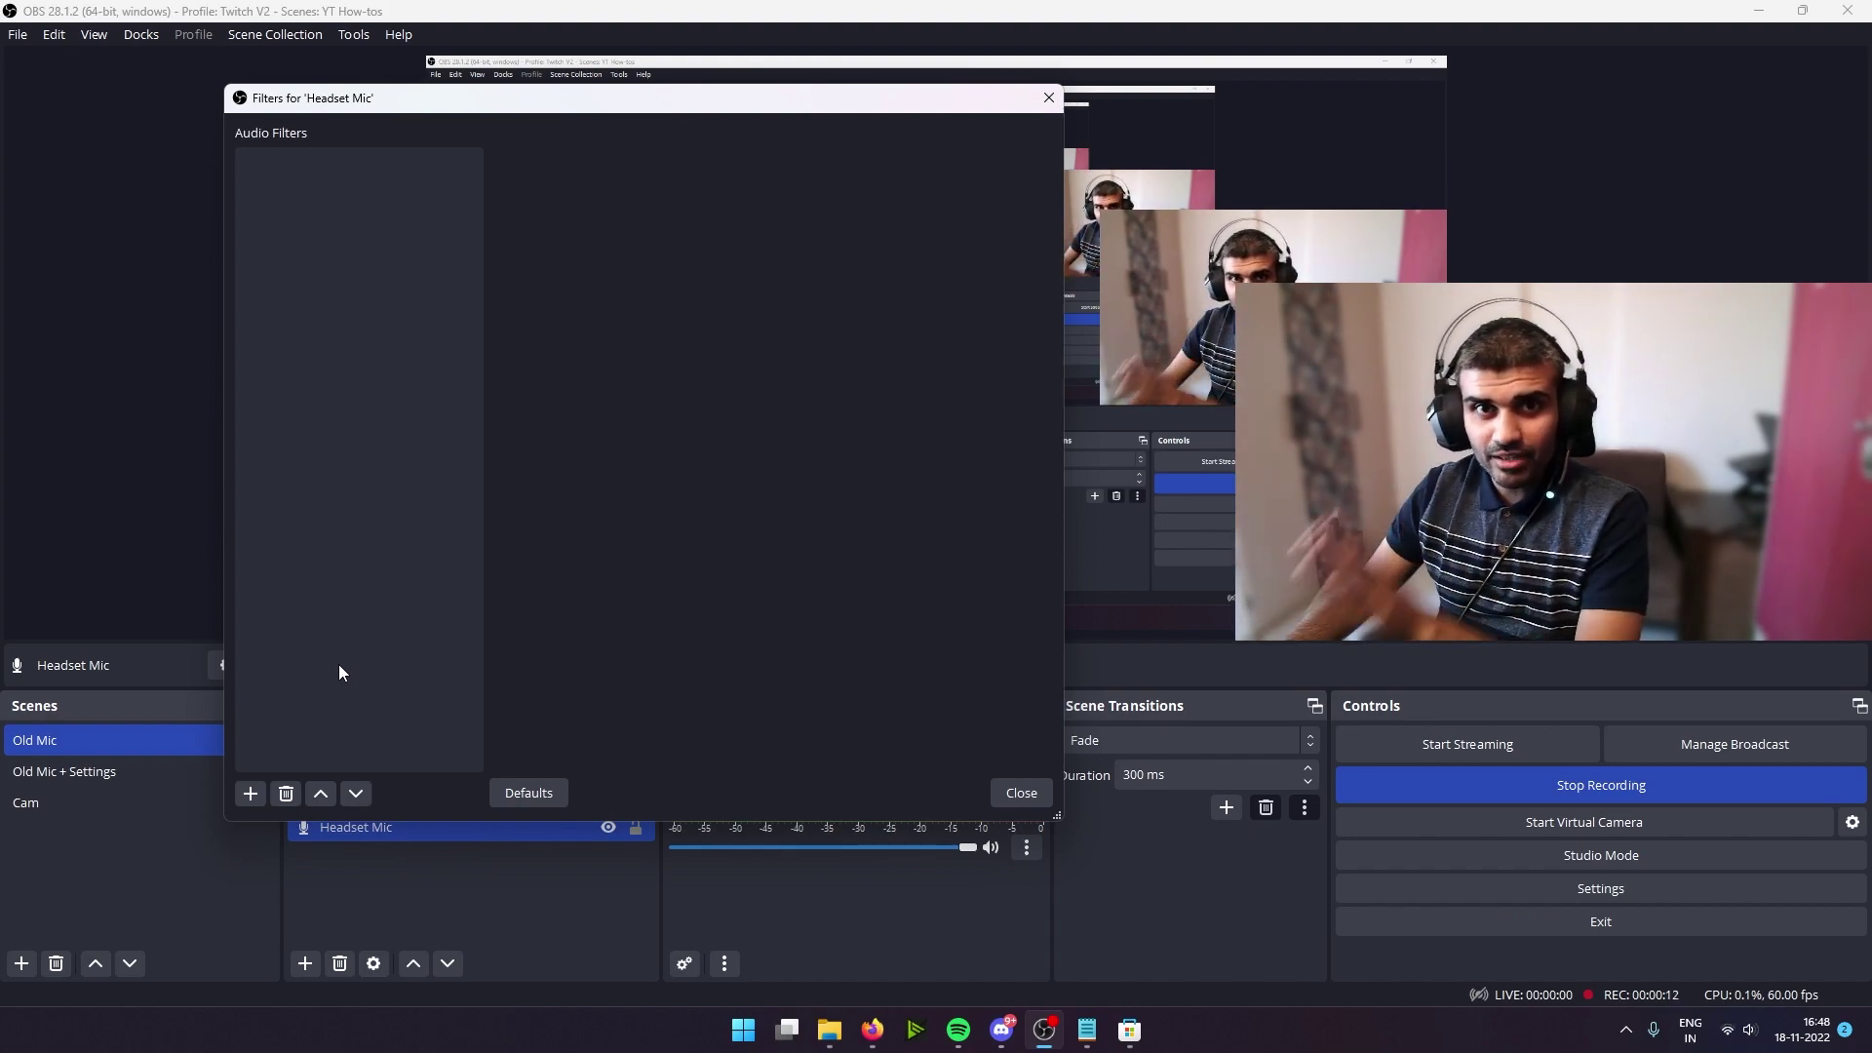
Add a Noise Suppression filter and keep its method on RNNoise.
{"action": "left_click", "coordinate": [249, 794]}
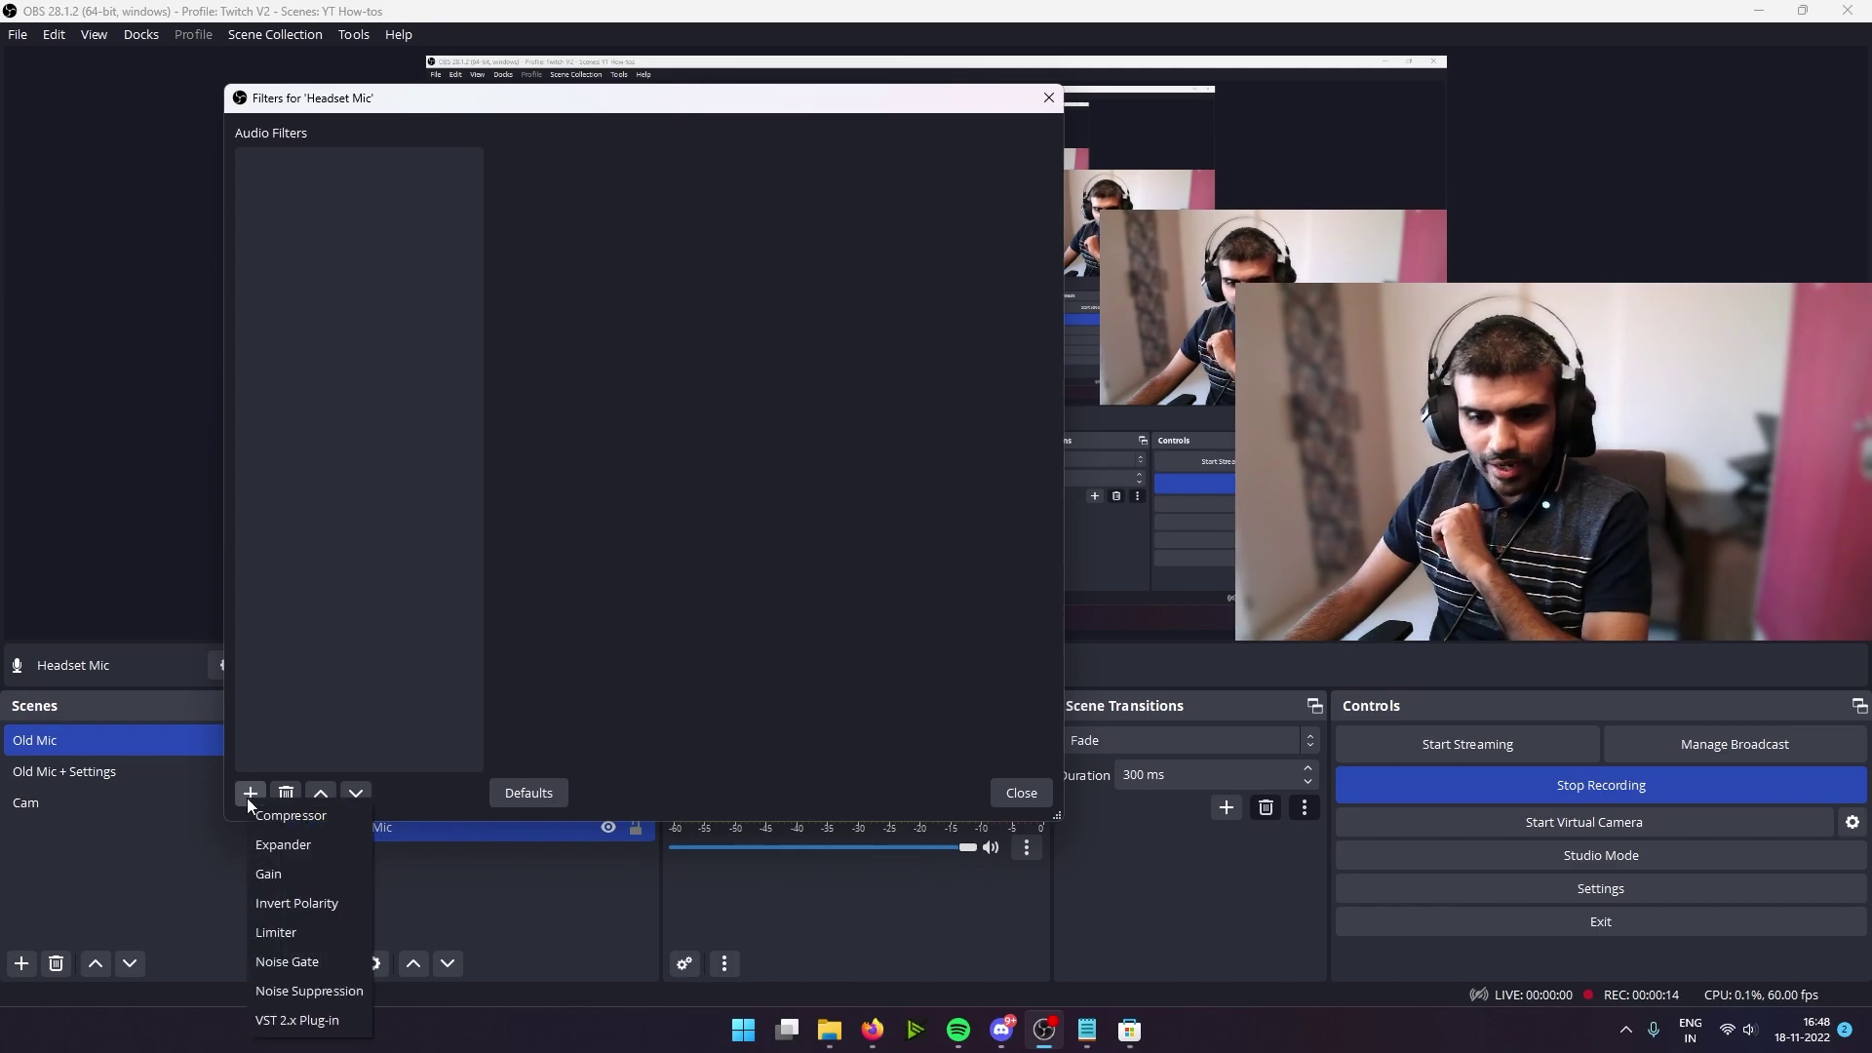
{"action": "left_click", "coordinate": [310, 990]}
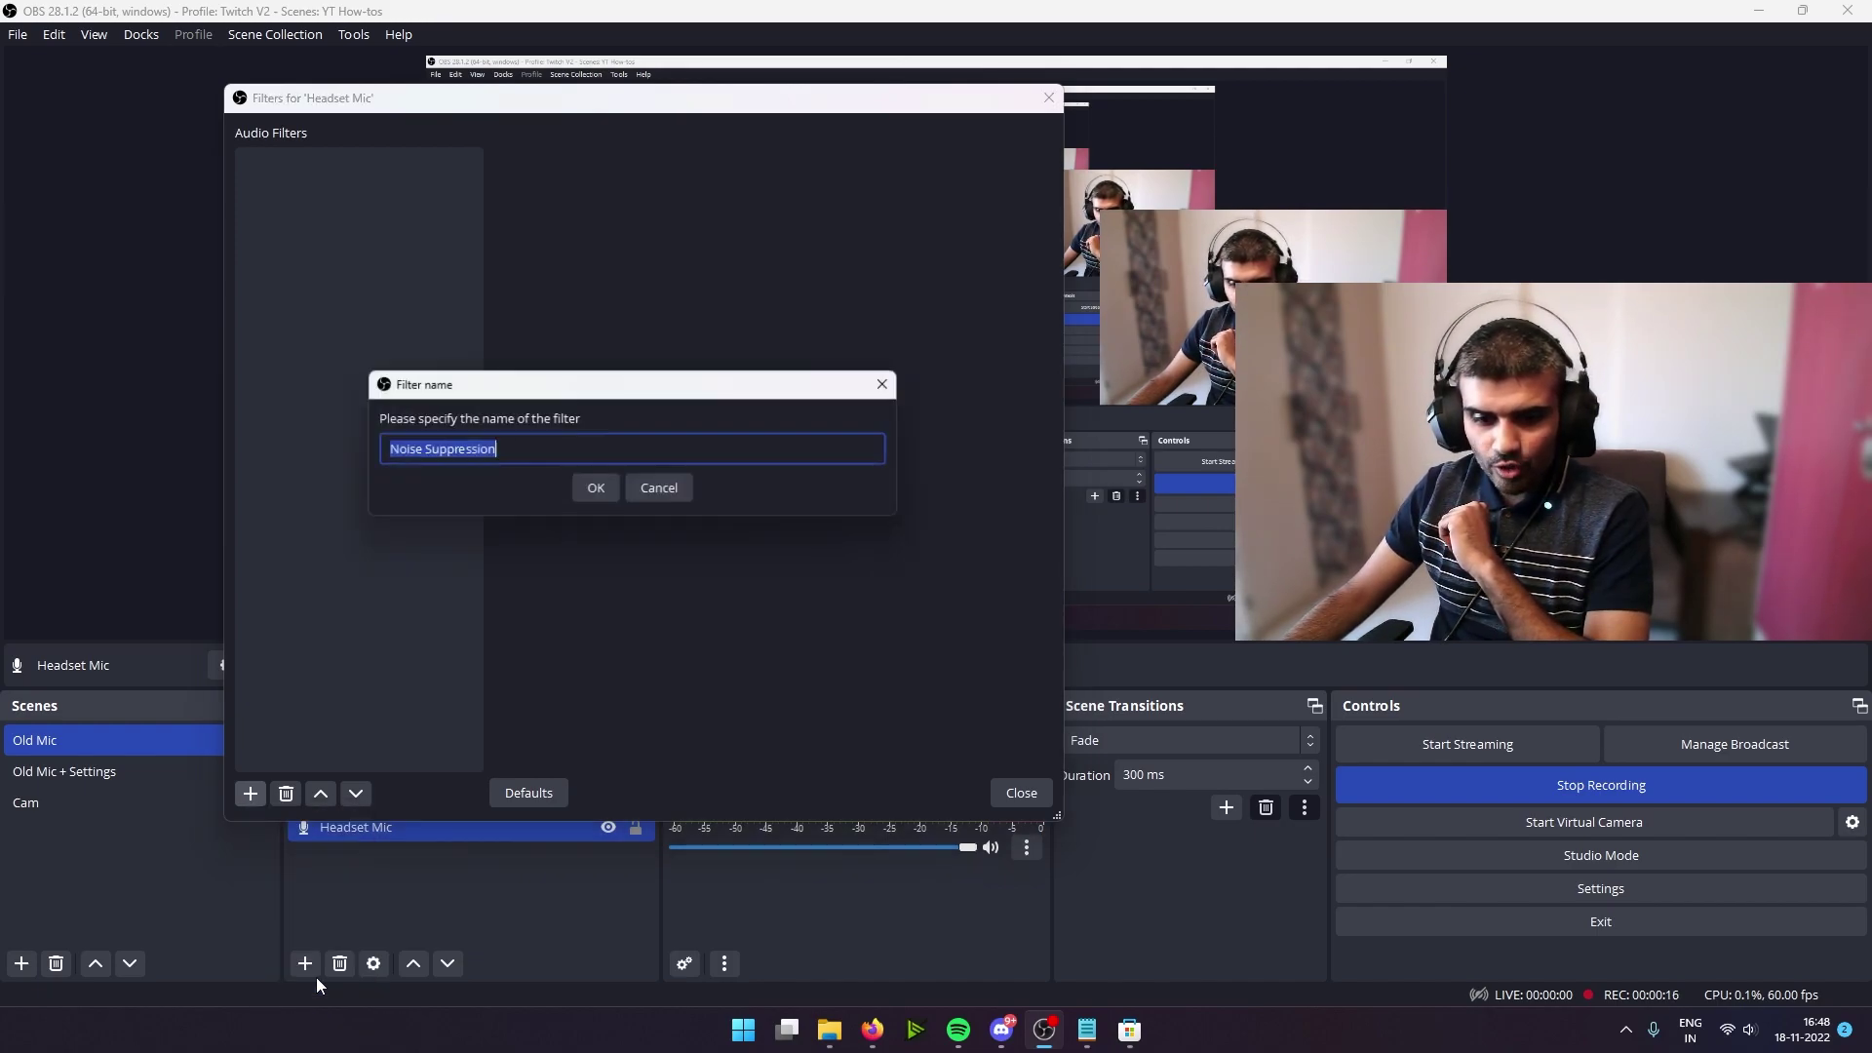
{"action": "left_click", "coordinate": [595, 497]}
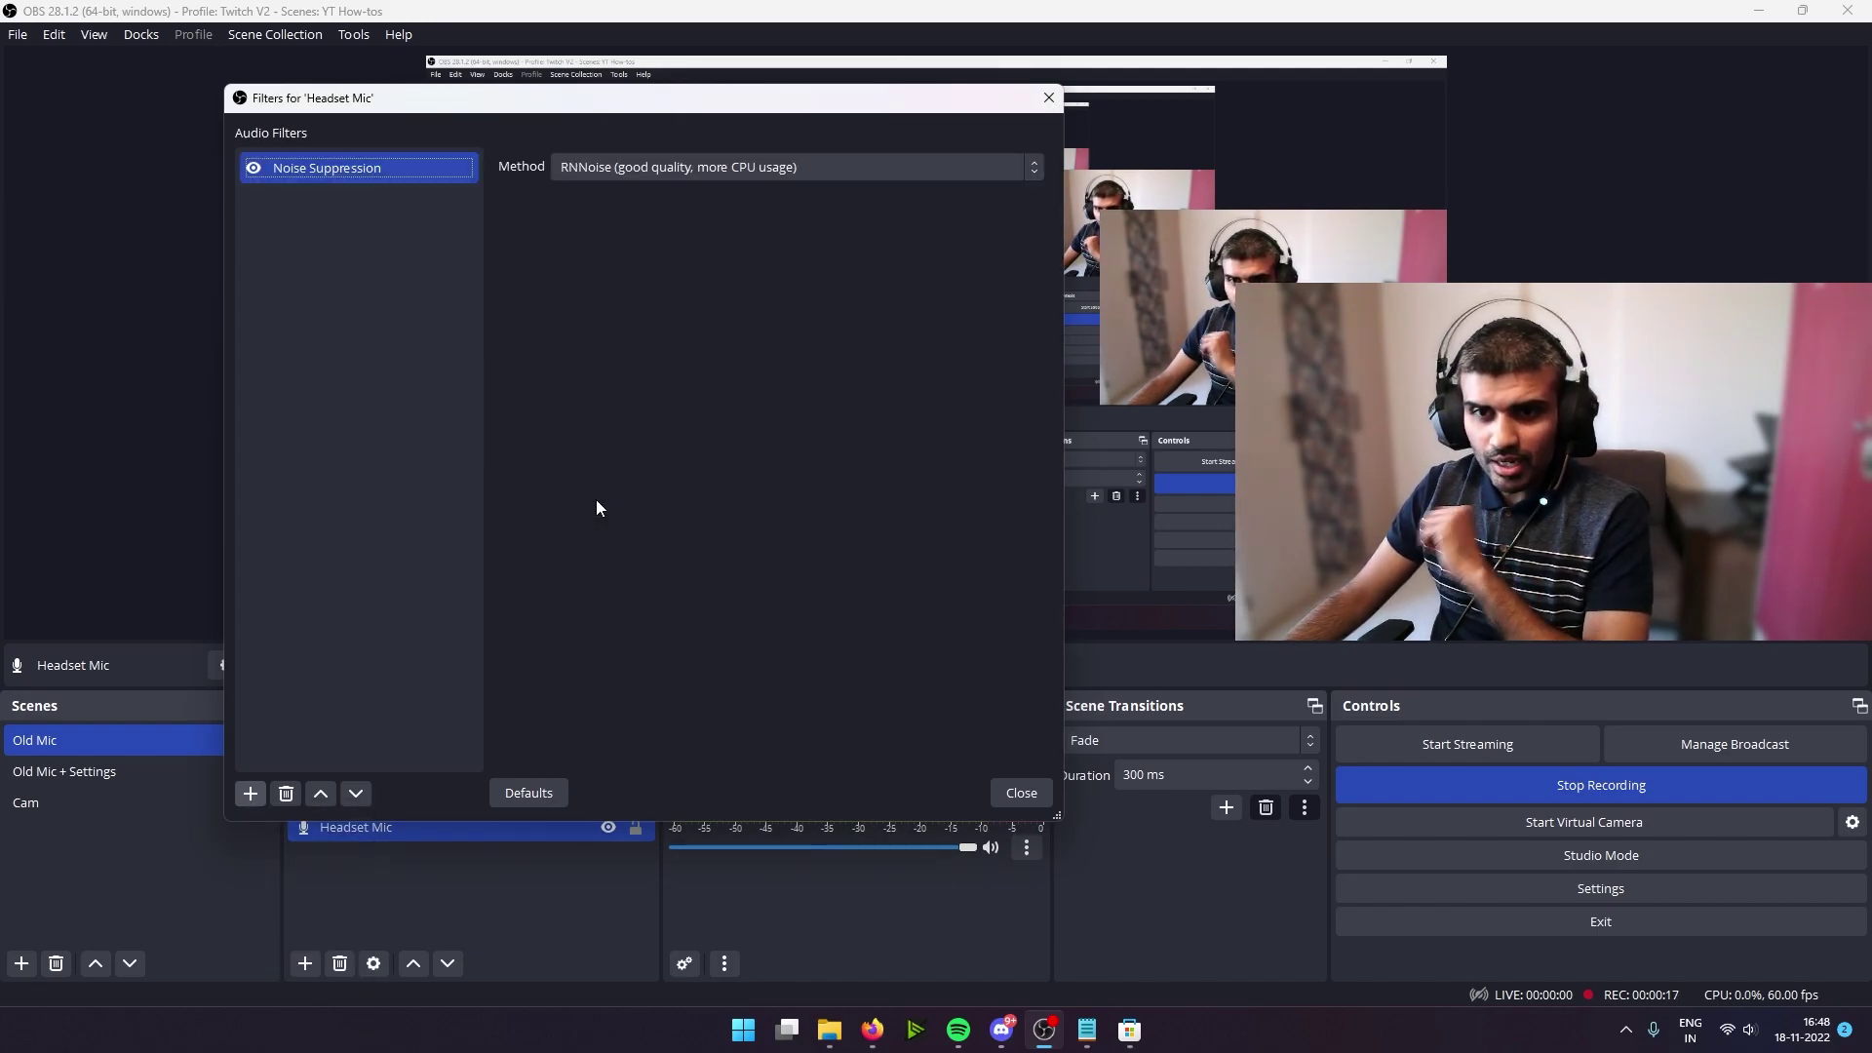
{"action": "left_click", "coordinate": [778, 169]}
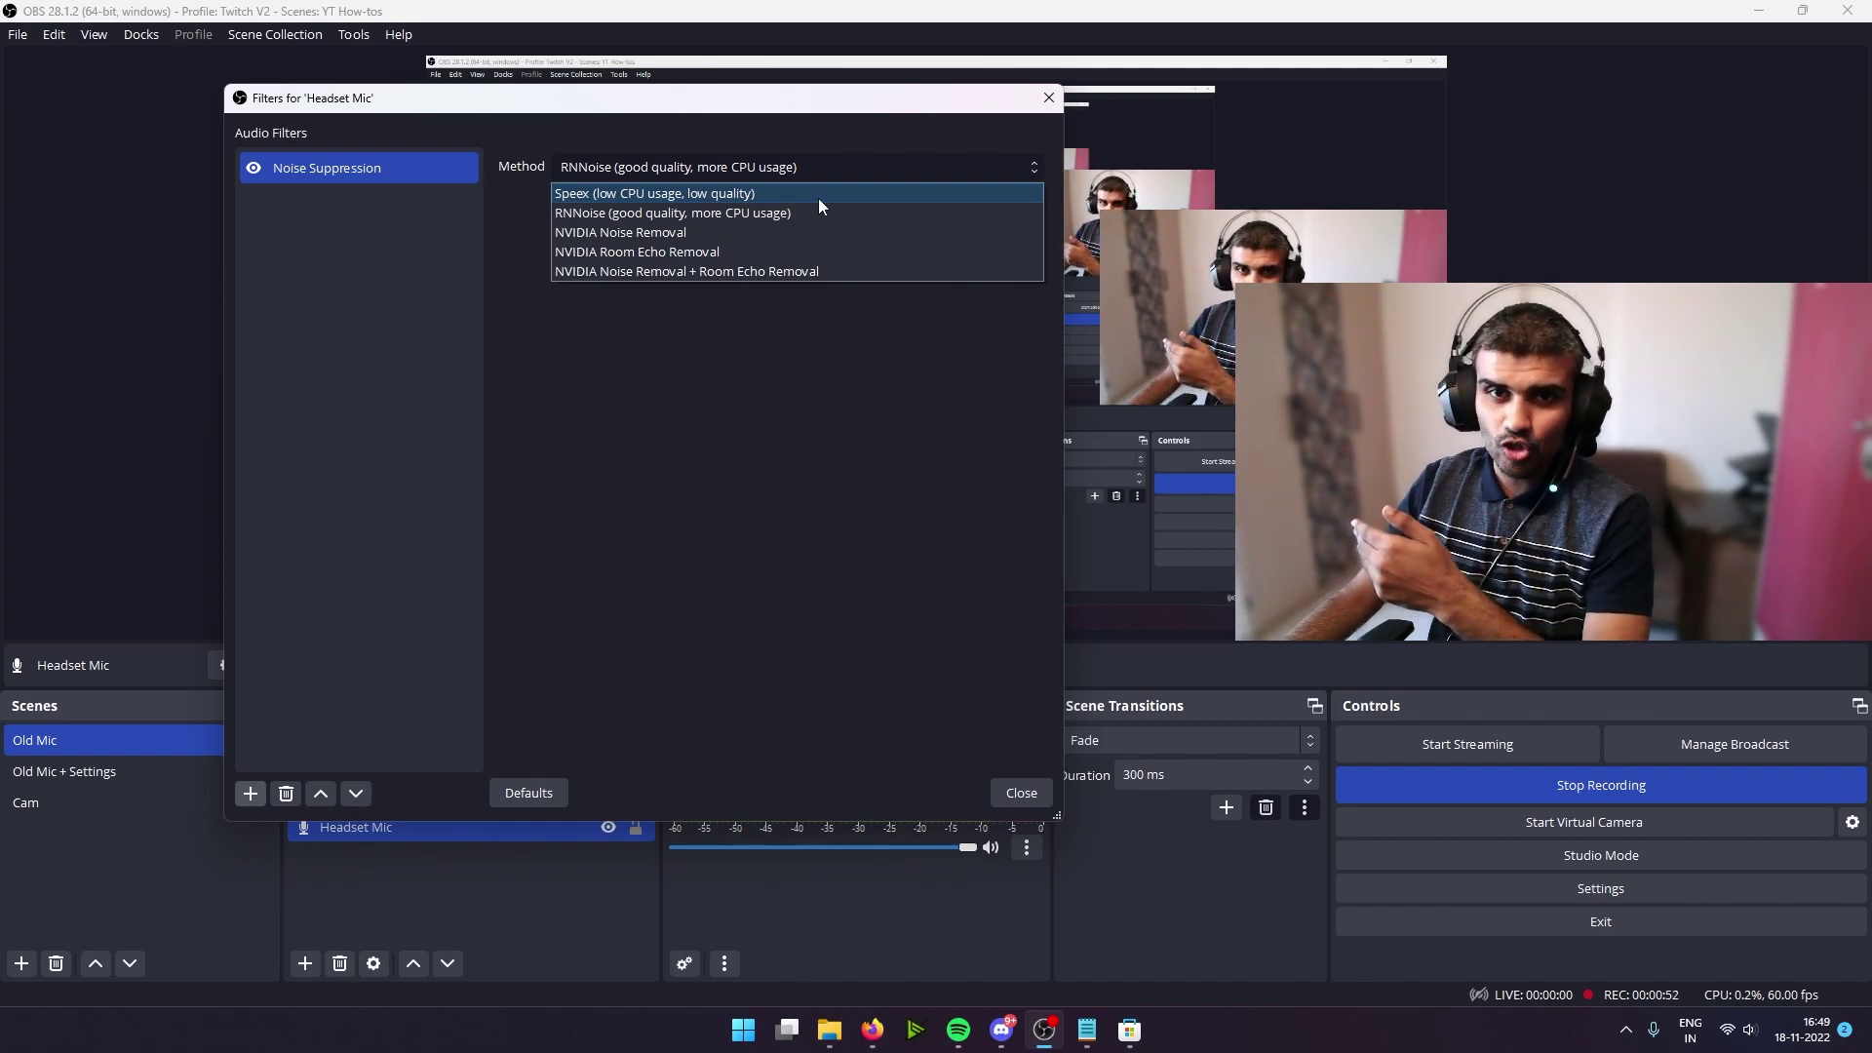
{"action": "left_click", "coordinate": [687, 215]}
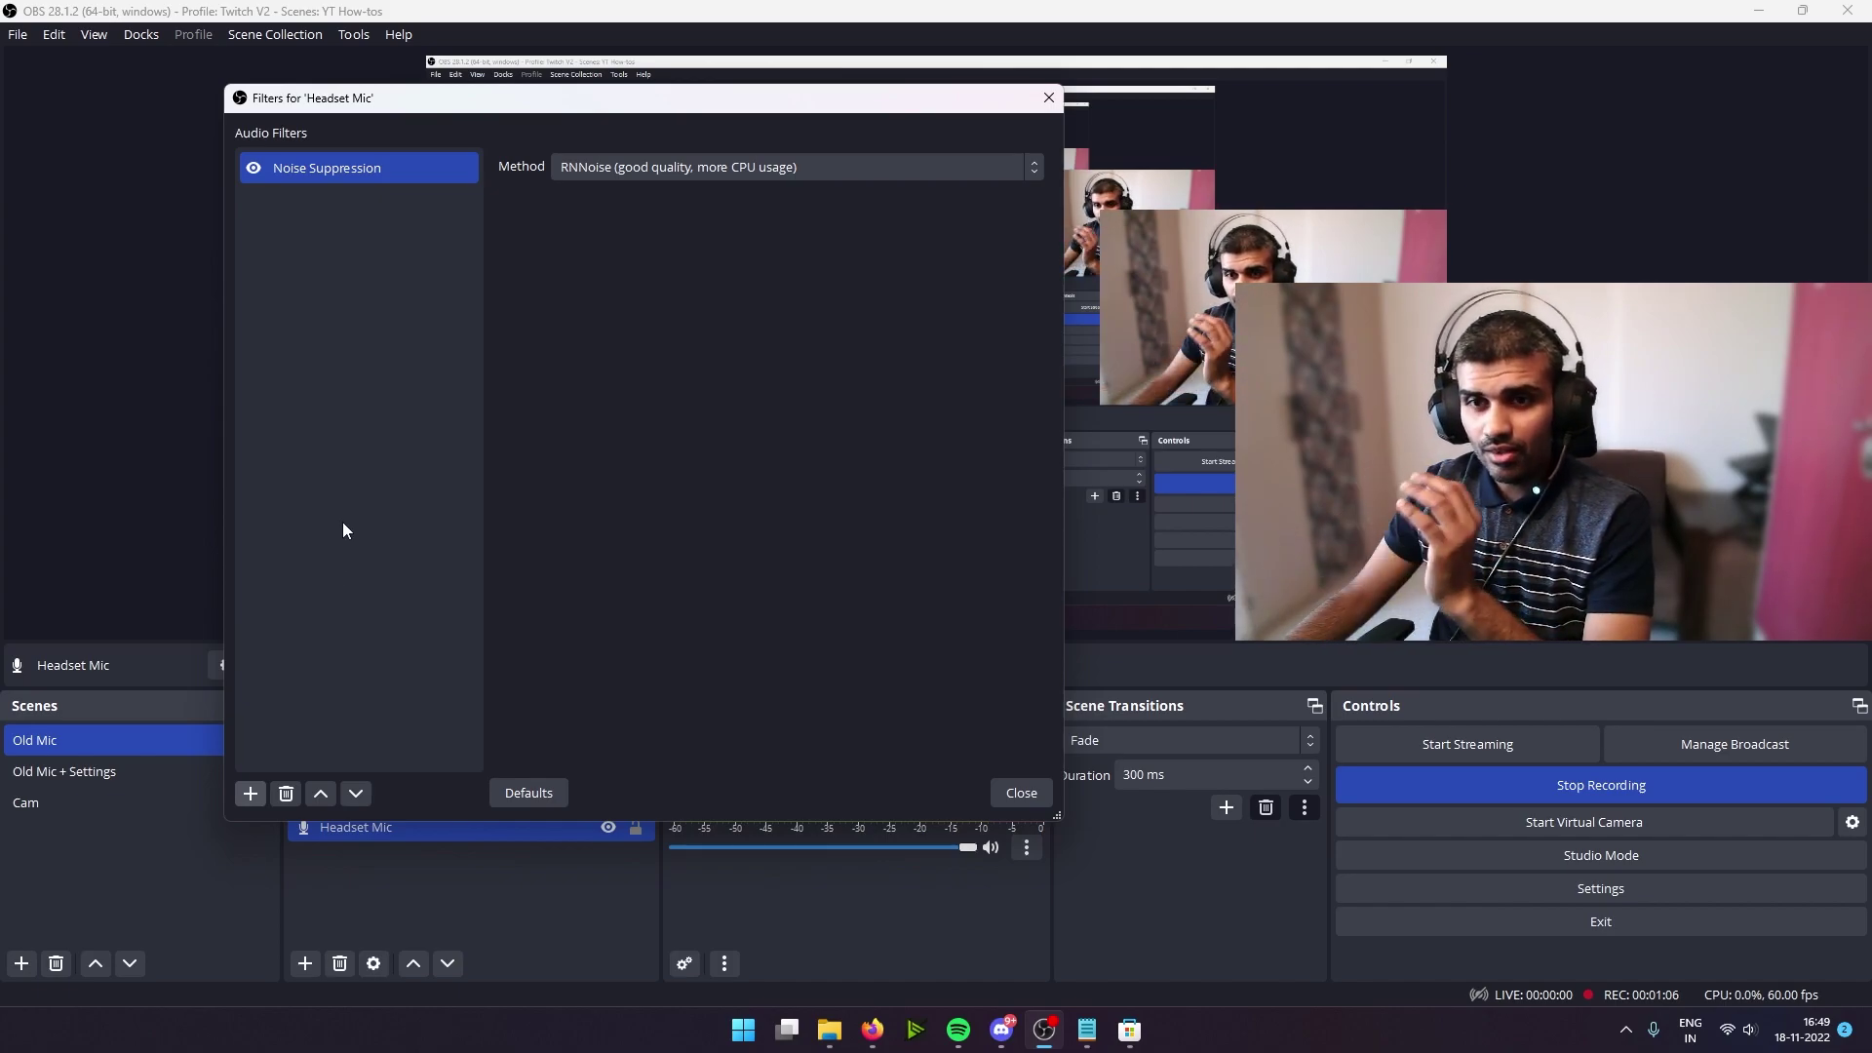
Add an Expander filter after Noise Suppression with its threshold set to -50.00 dB.
{"action": "left_click", "coordinate": [249, 793]}
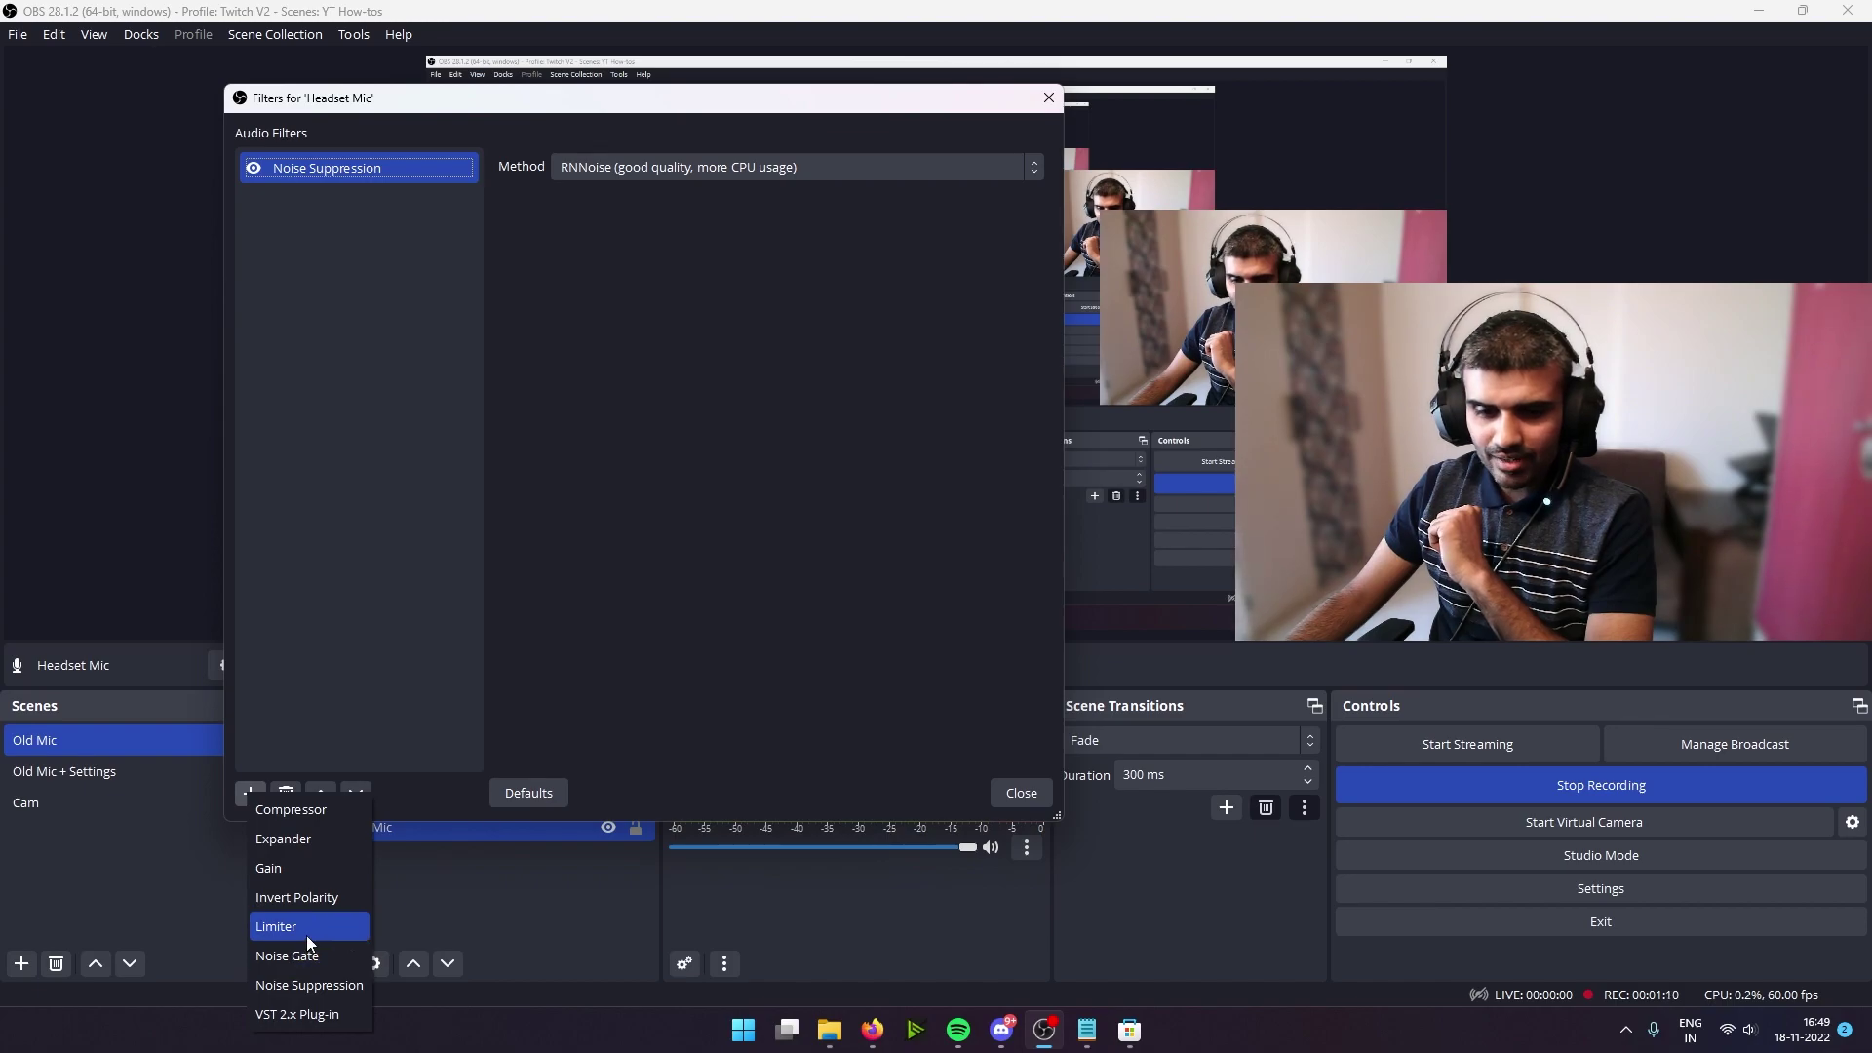
{"action": "left_click", "coordinate": [340, 841]}
{"action": "left_click", "coordinate": [598, 487]}
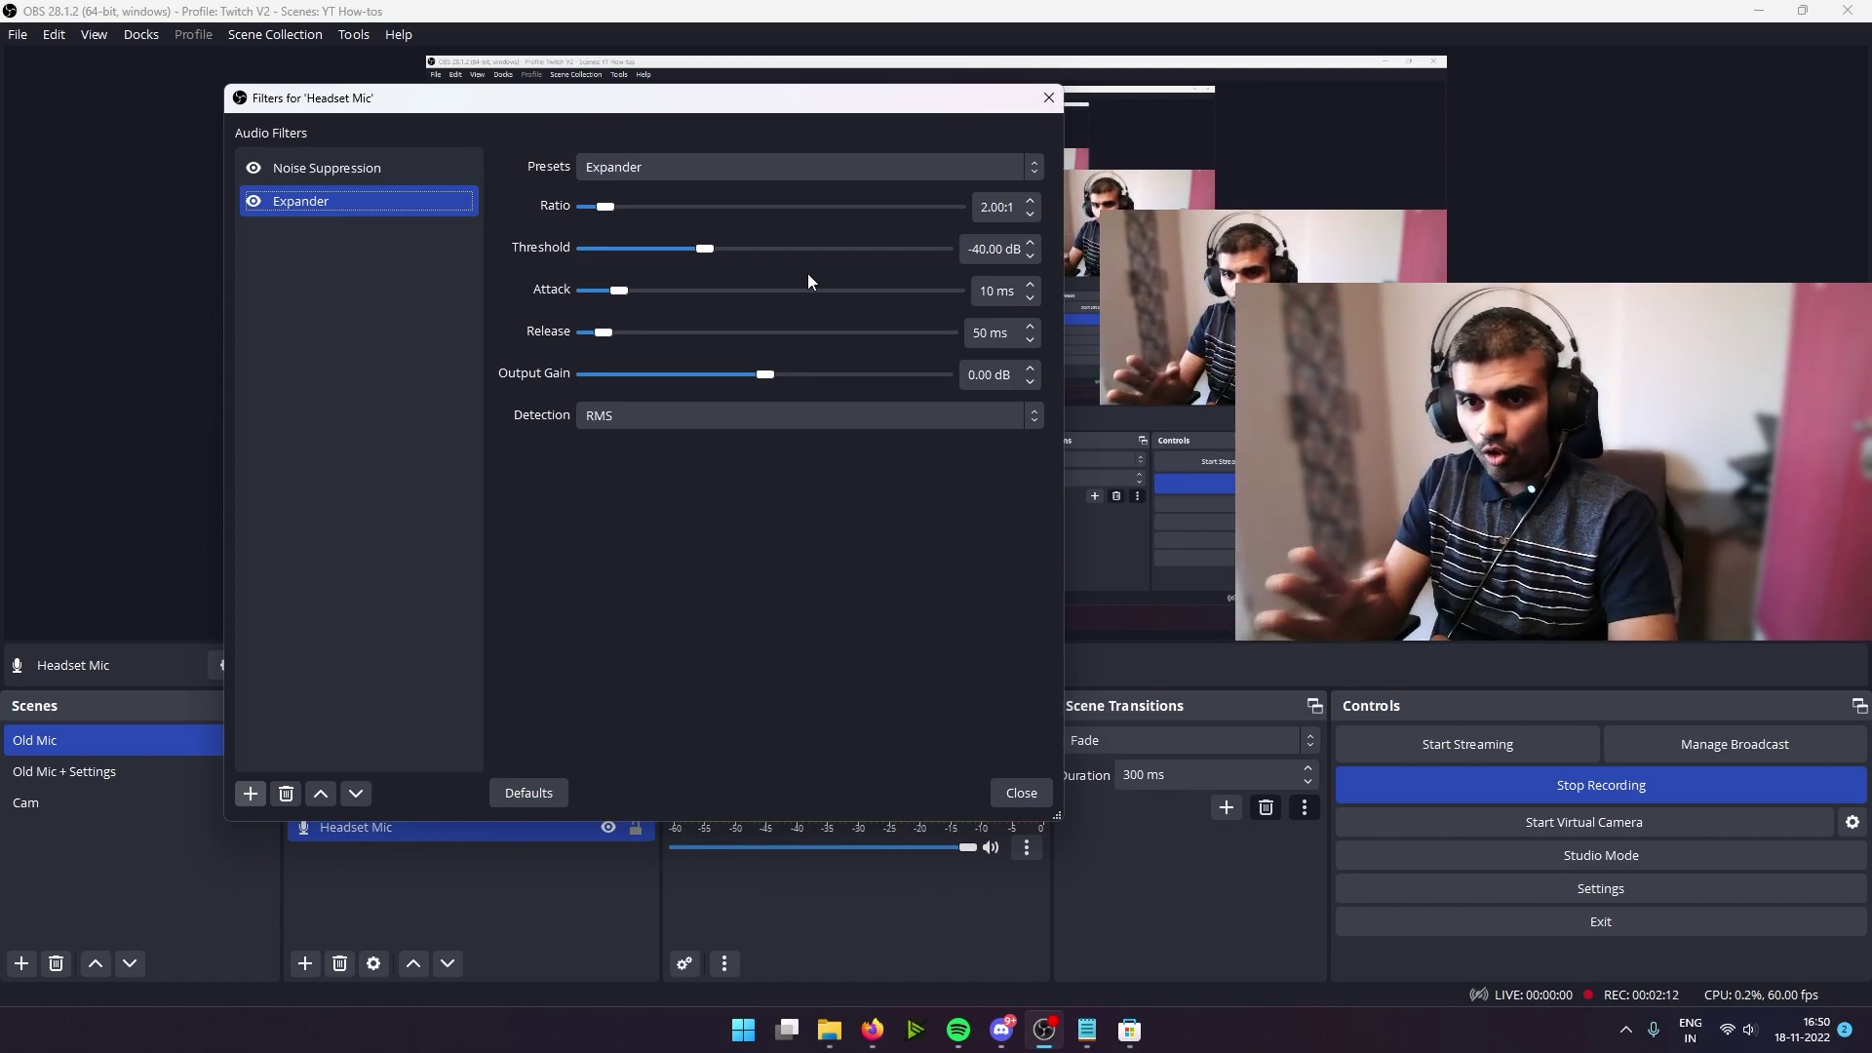
{"action": "left_click_drag", "start_coordinate": [704, 250], "coordinate": [654, 257]}
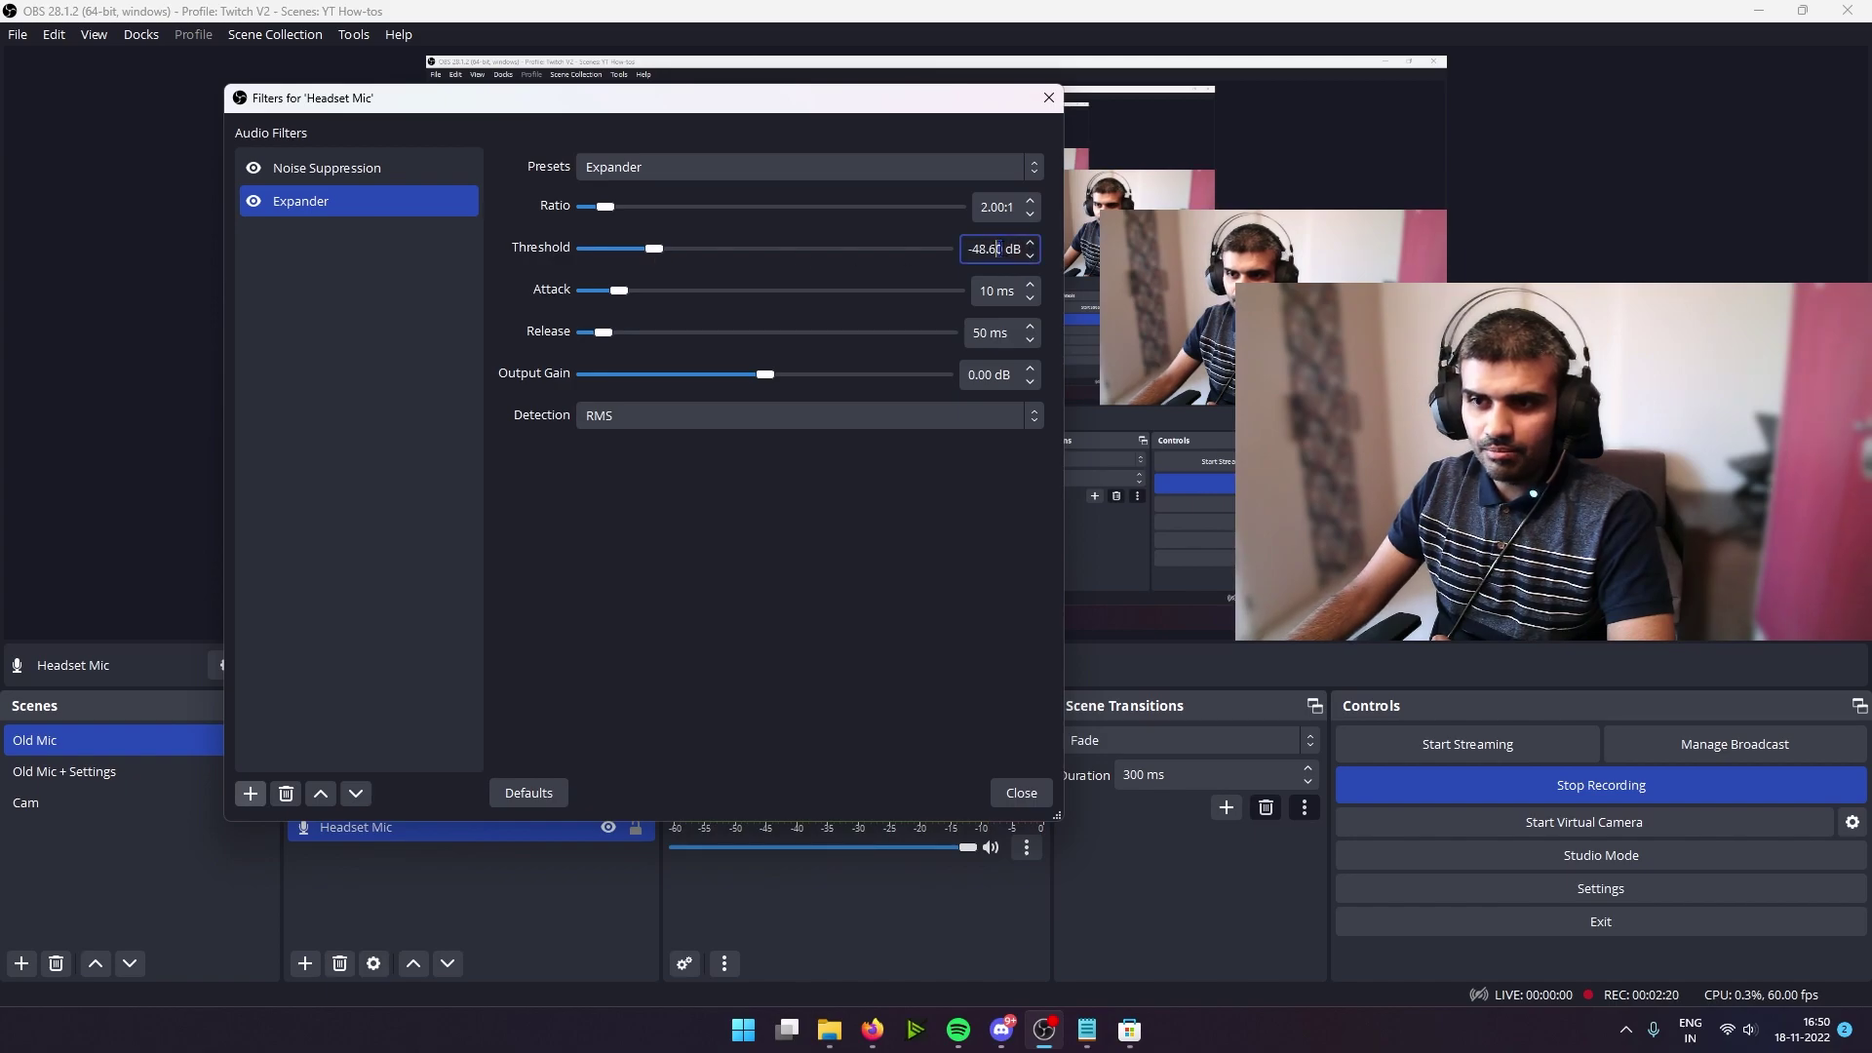
{"action": "double_click", "coordinate": [989, 248]}
{"action": "type", "text": "50"}
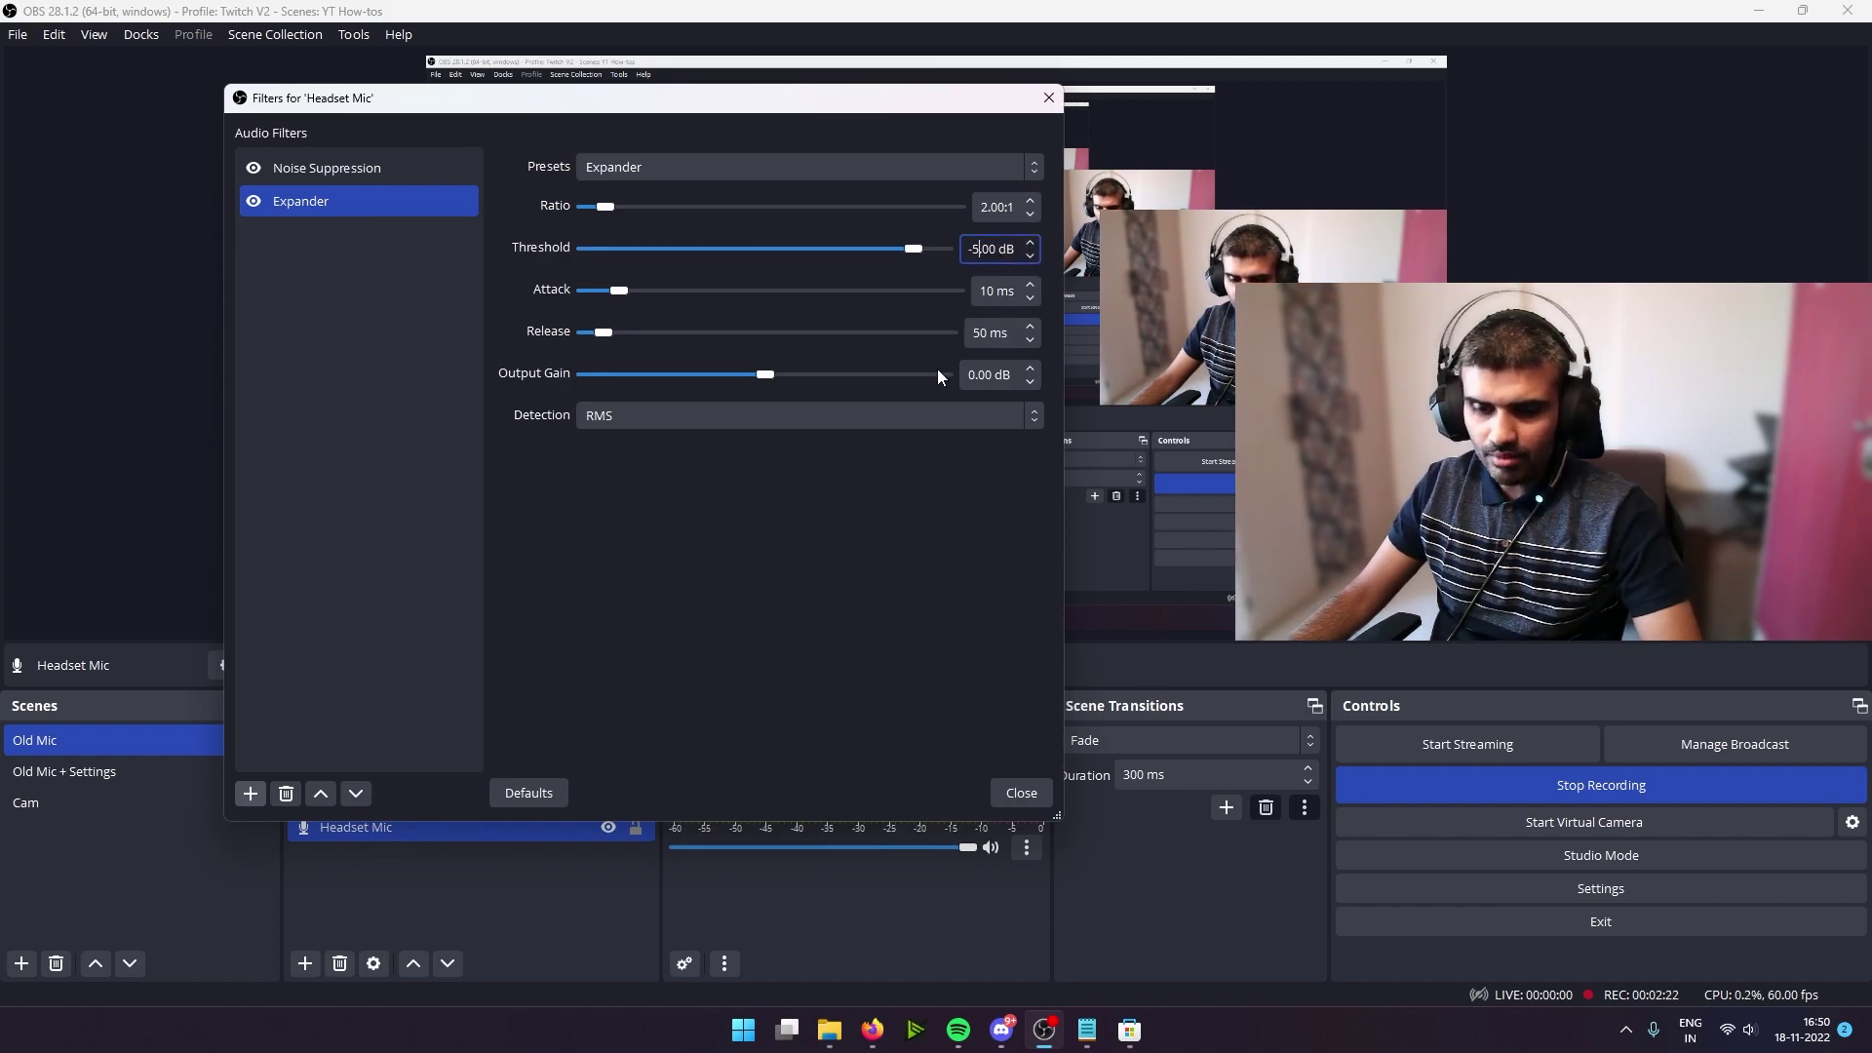
{"action": "key", "text": "Return"}
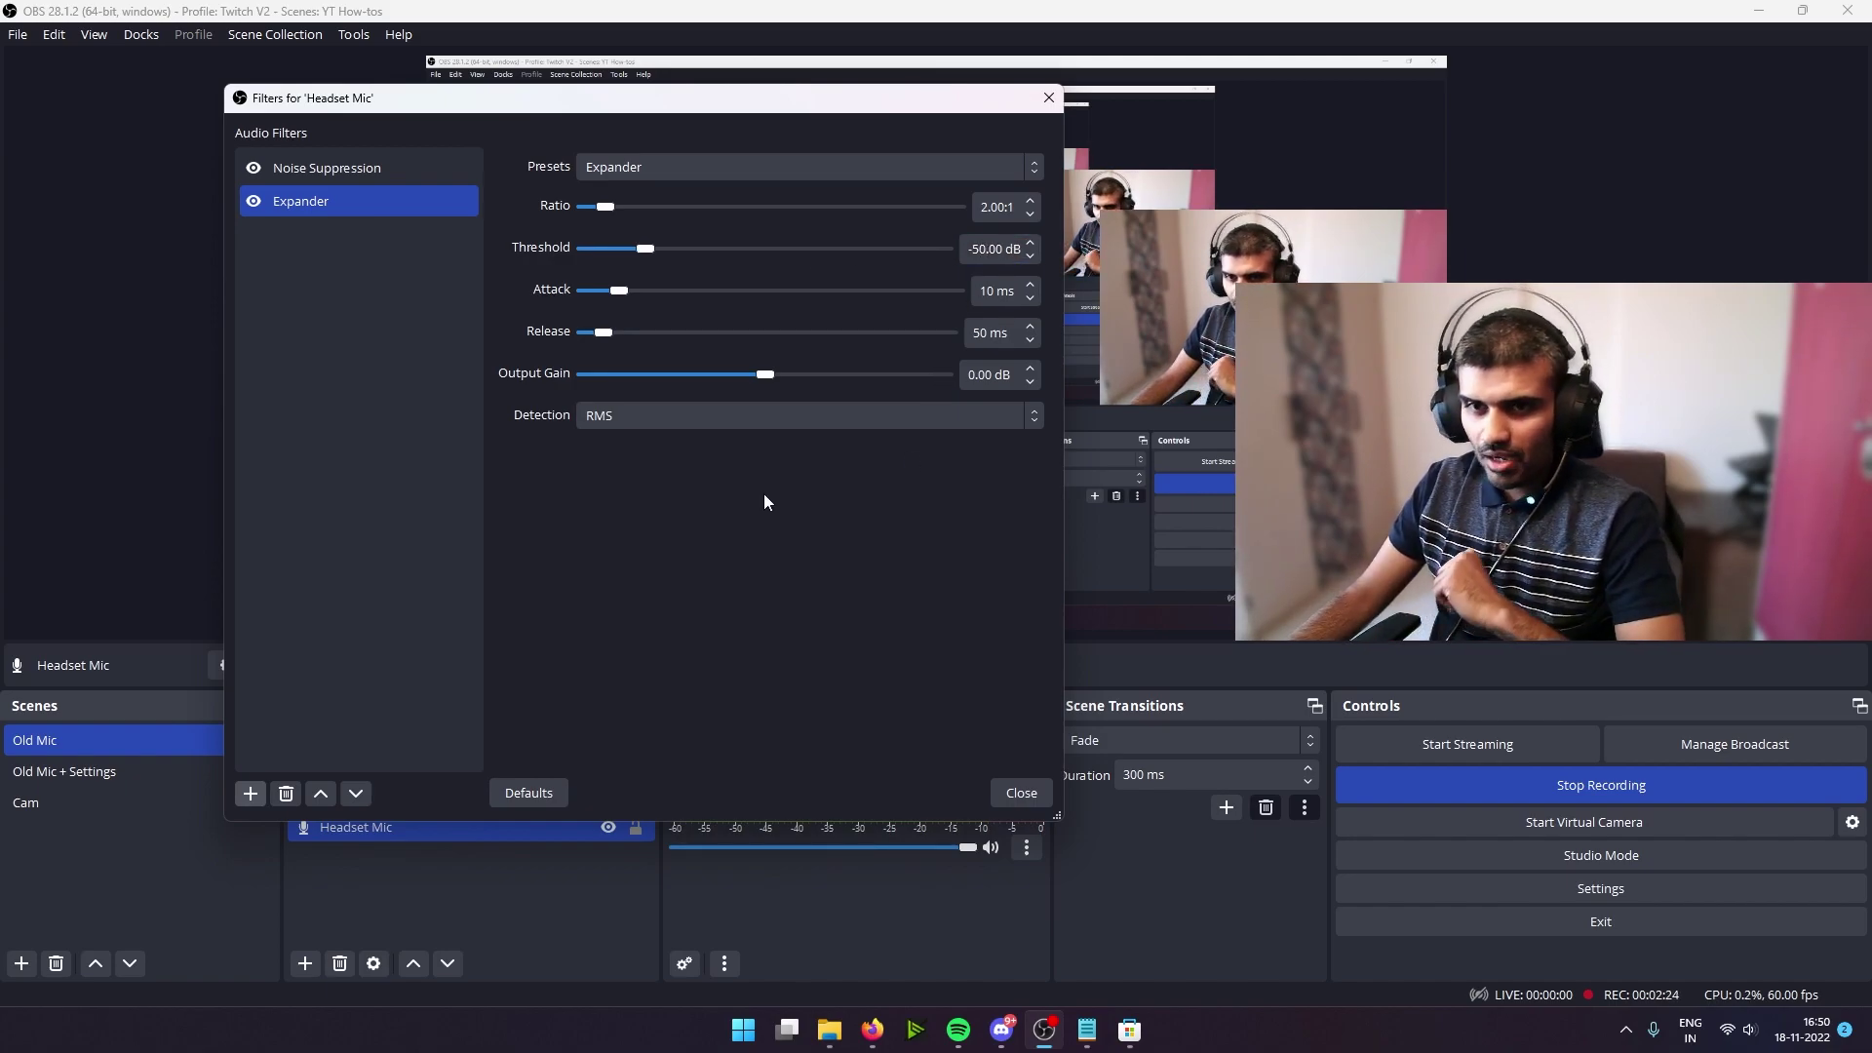
{"action": "left_click", "coordinate": [443, 523]}
Add a Compressor filter as third in the chain with its ratio lowered to 3.50:1.
{"action": "left_click", "coordinate": [249, 786]}
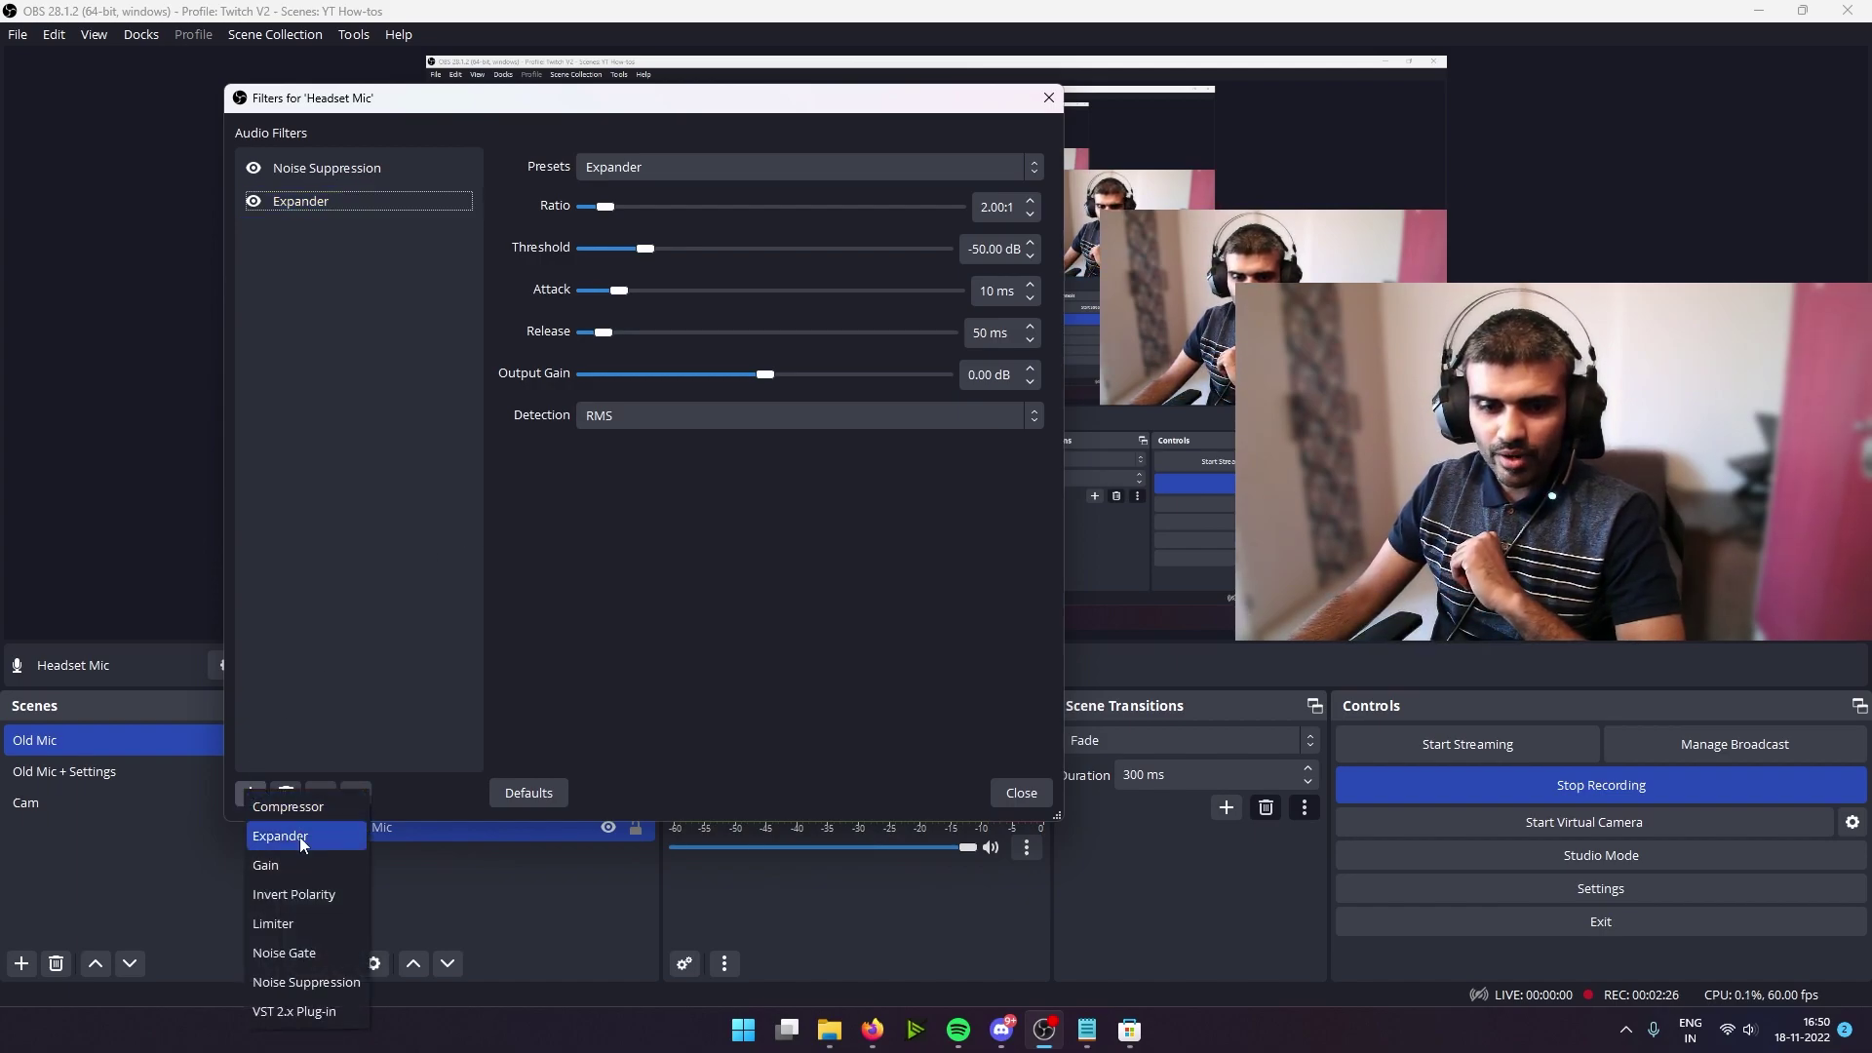
{"action": "left_click", "coordinate": [314, 809]}
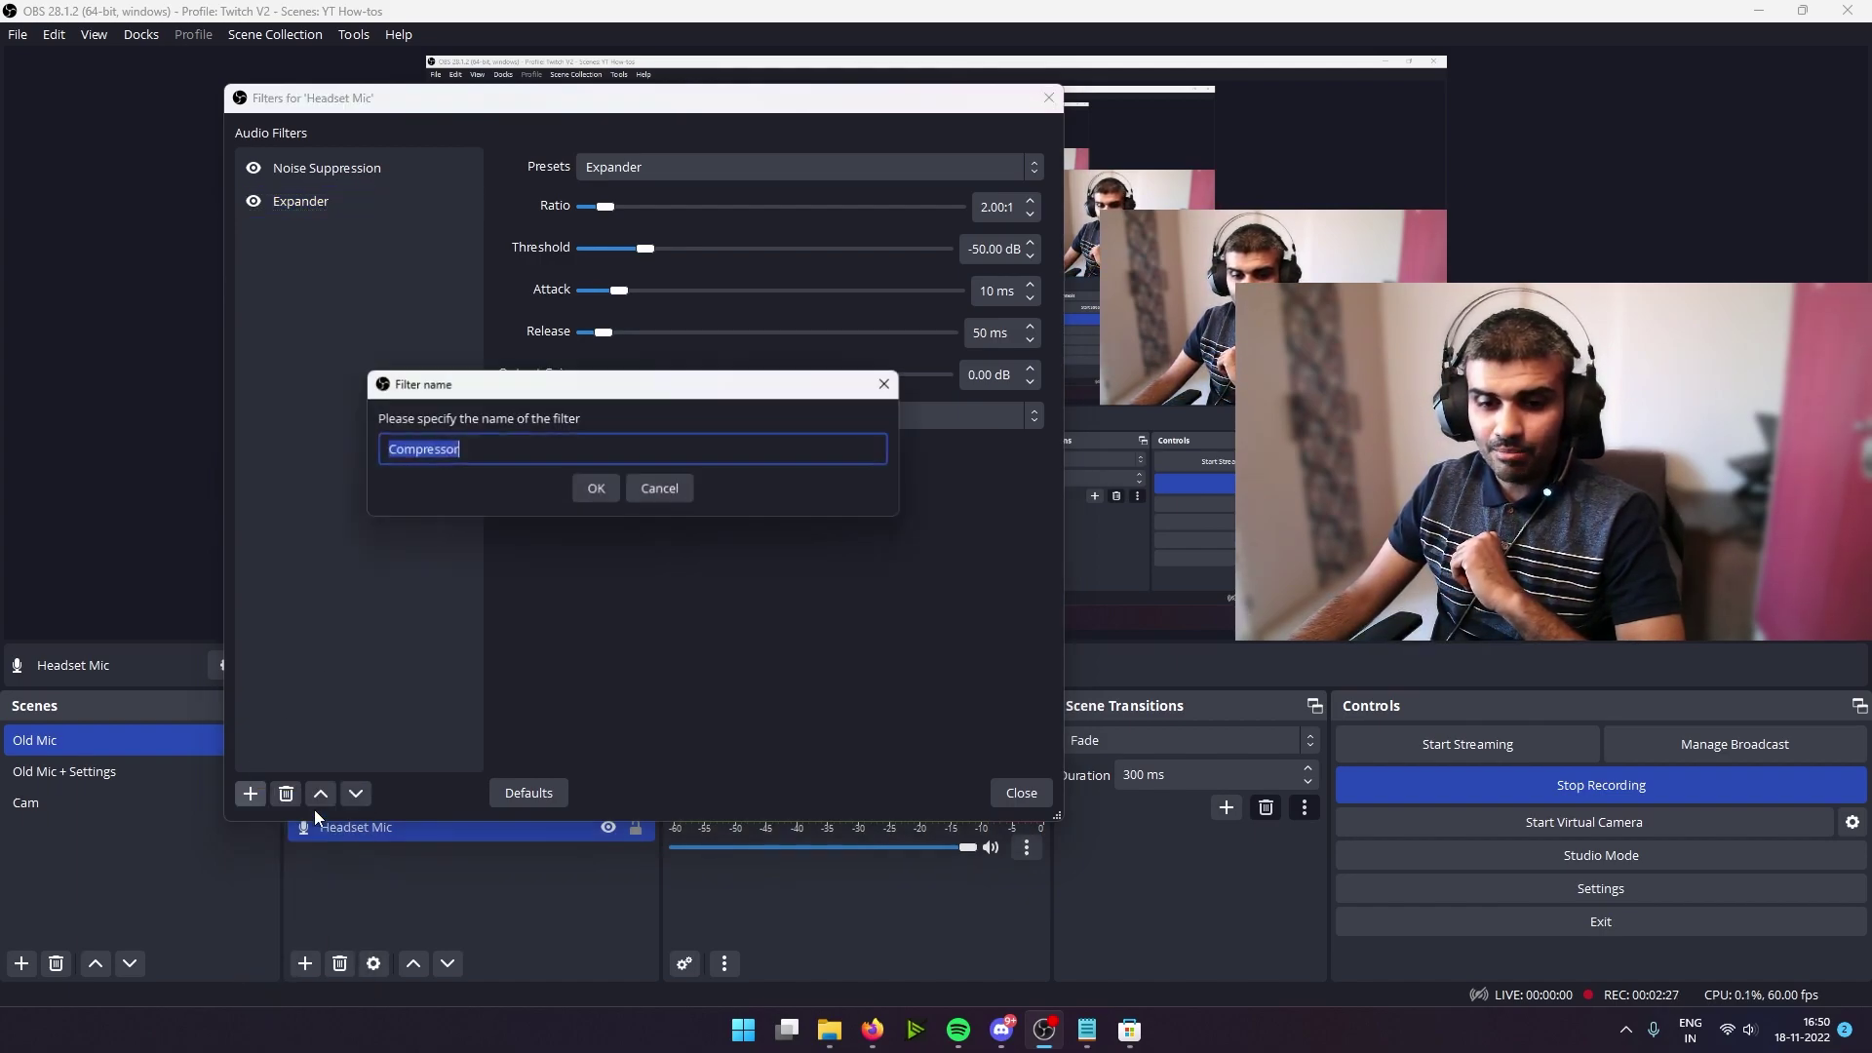
{"action": "left_click", "coordinate": [595, 486]}
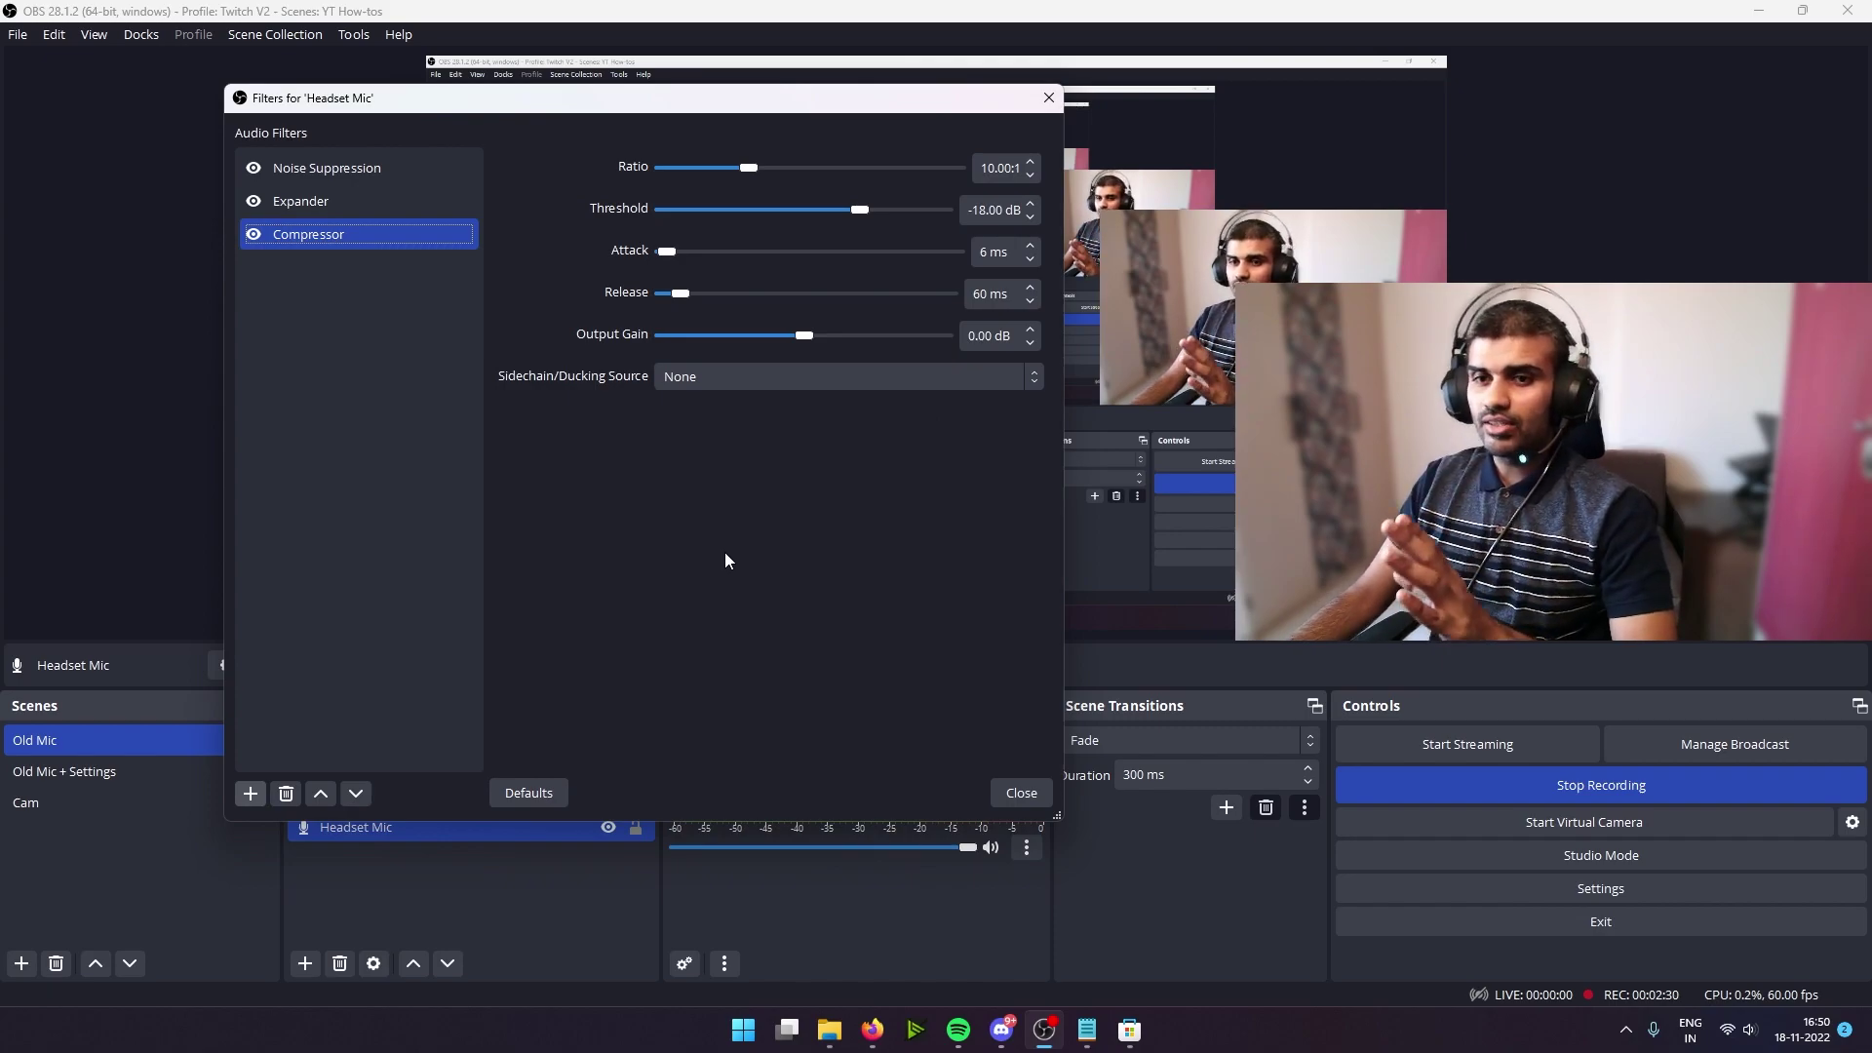
{"action": "left_click_drag", "start_coordinate": [712, 106], "coordinate": [1541, 163]}
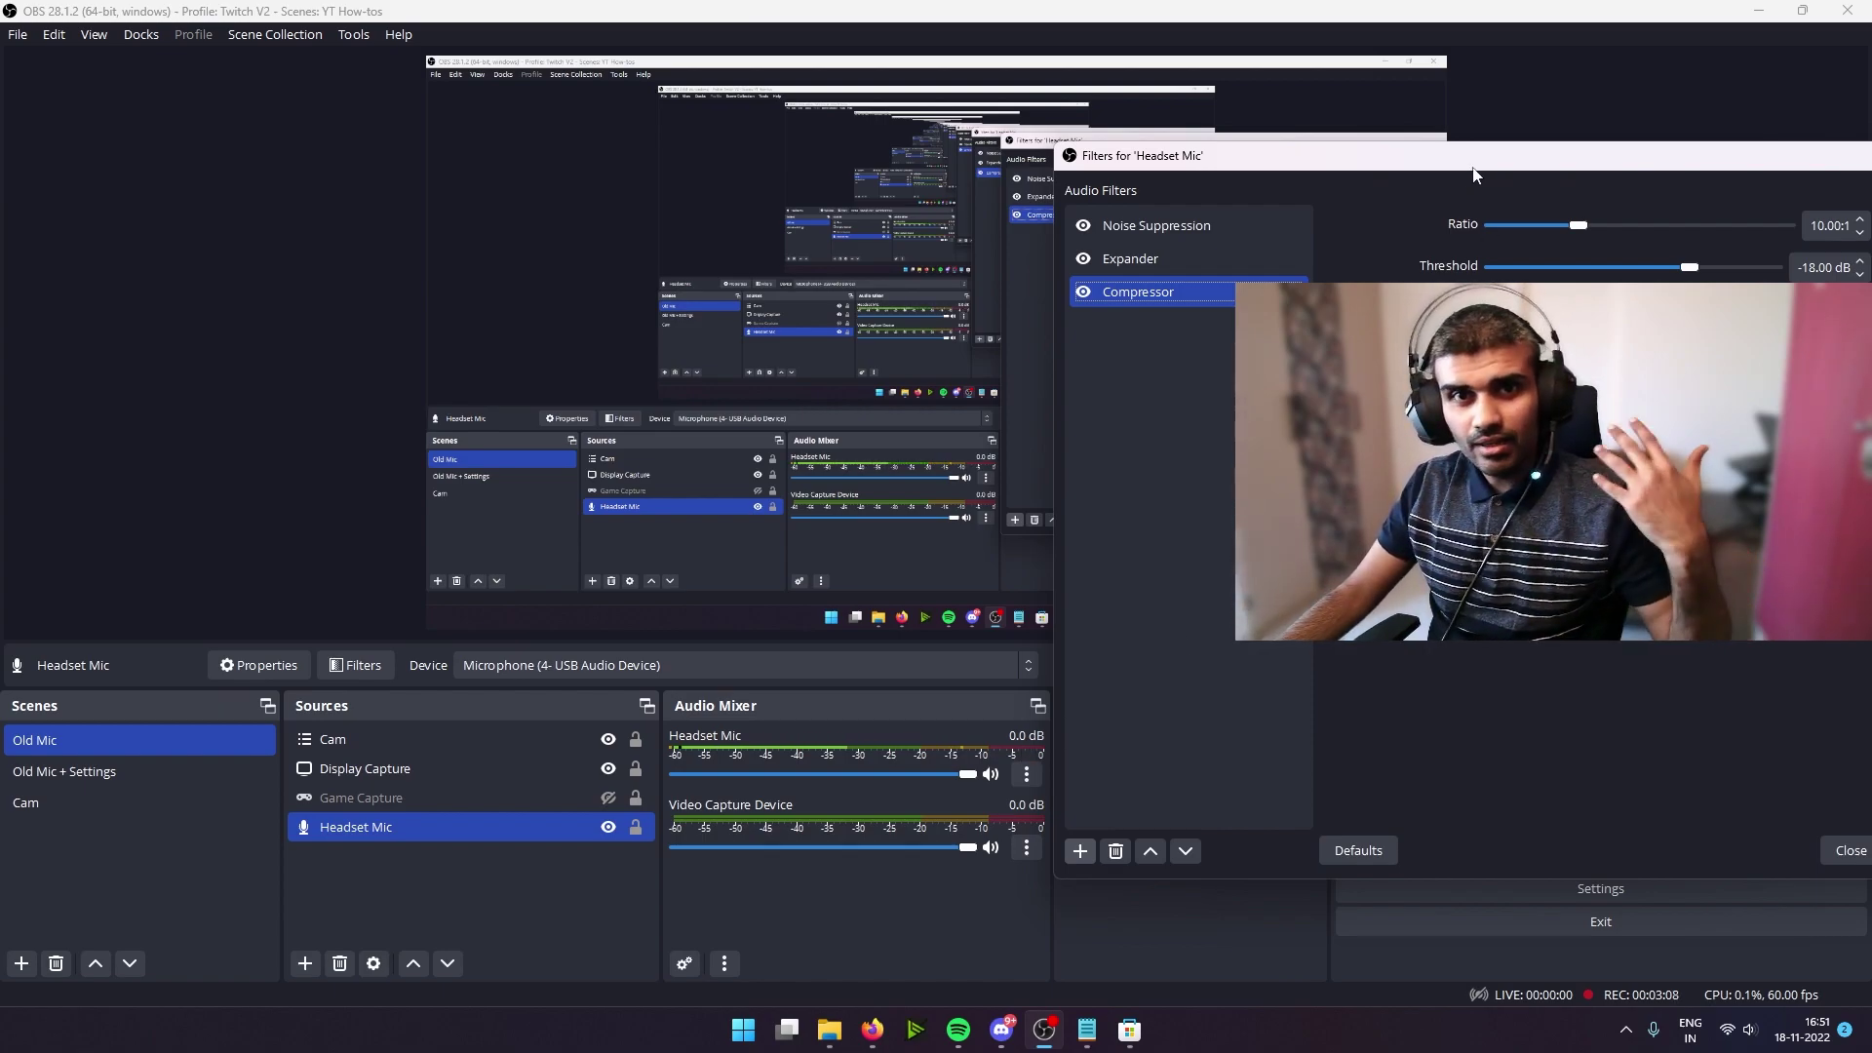
{"action": "left_click_drag", "start_coordinate": [1474, 175], "coordinate": [741, 208]}
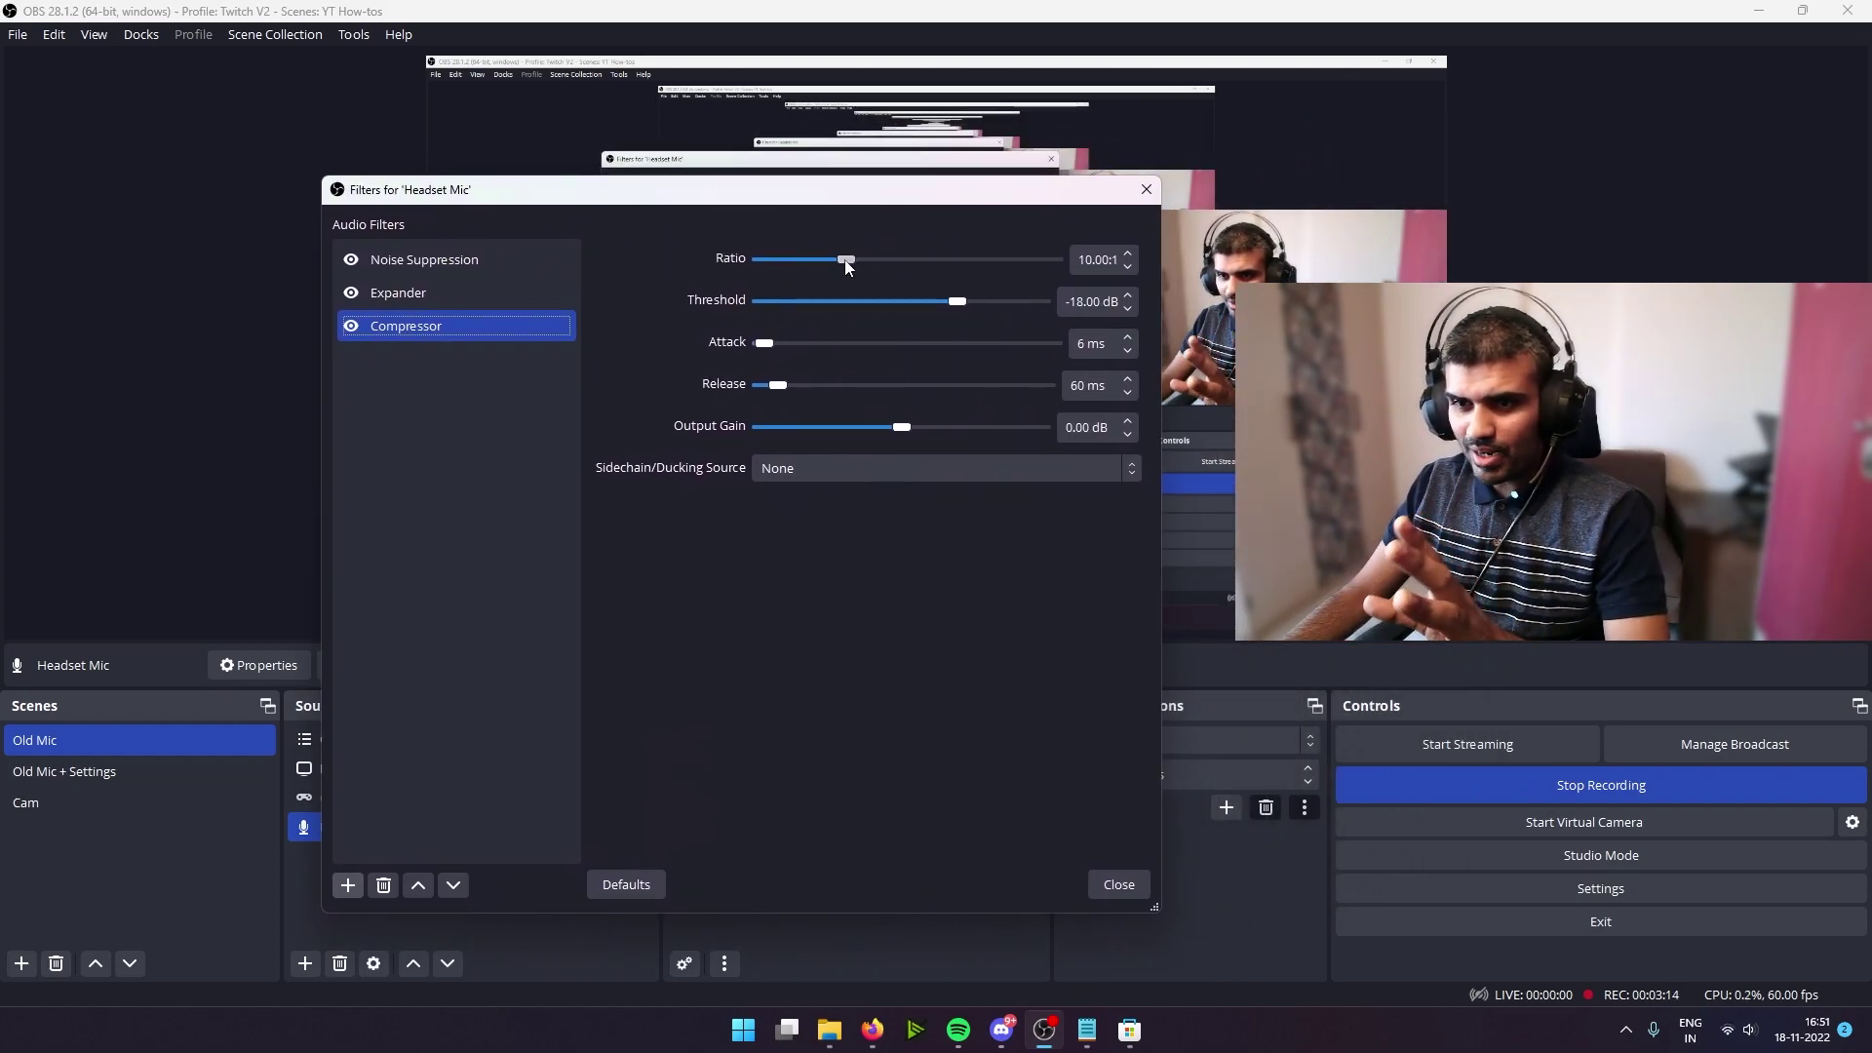
{"action": "left_click_drag", "start_coordinate": [847, 266], "coordinate": [787, 267]}
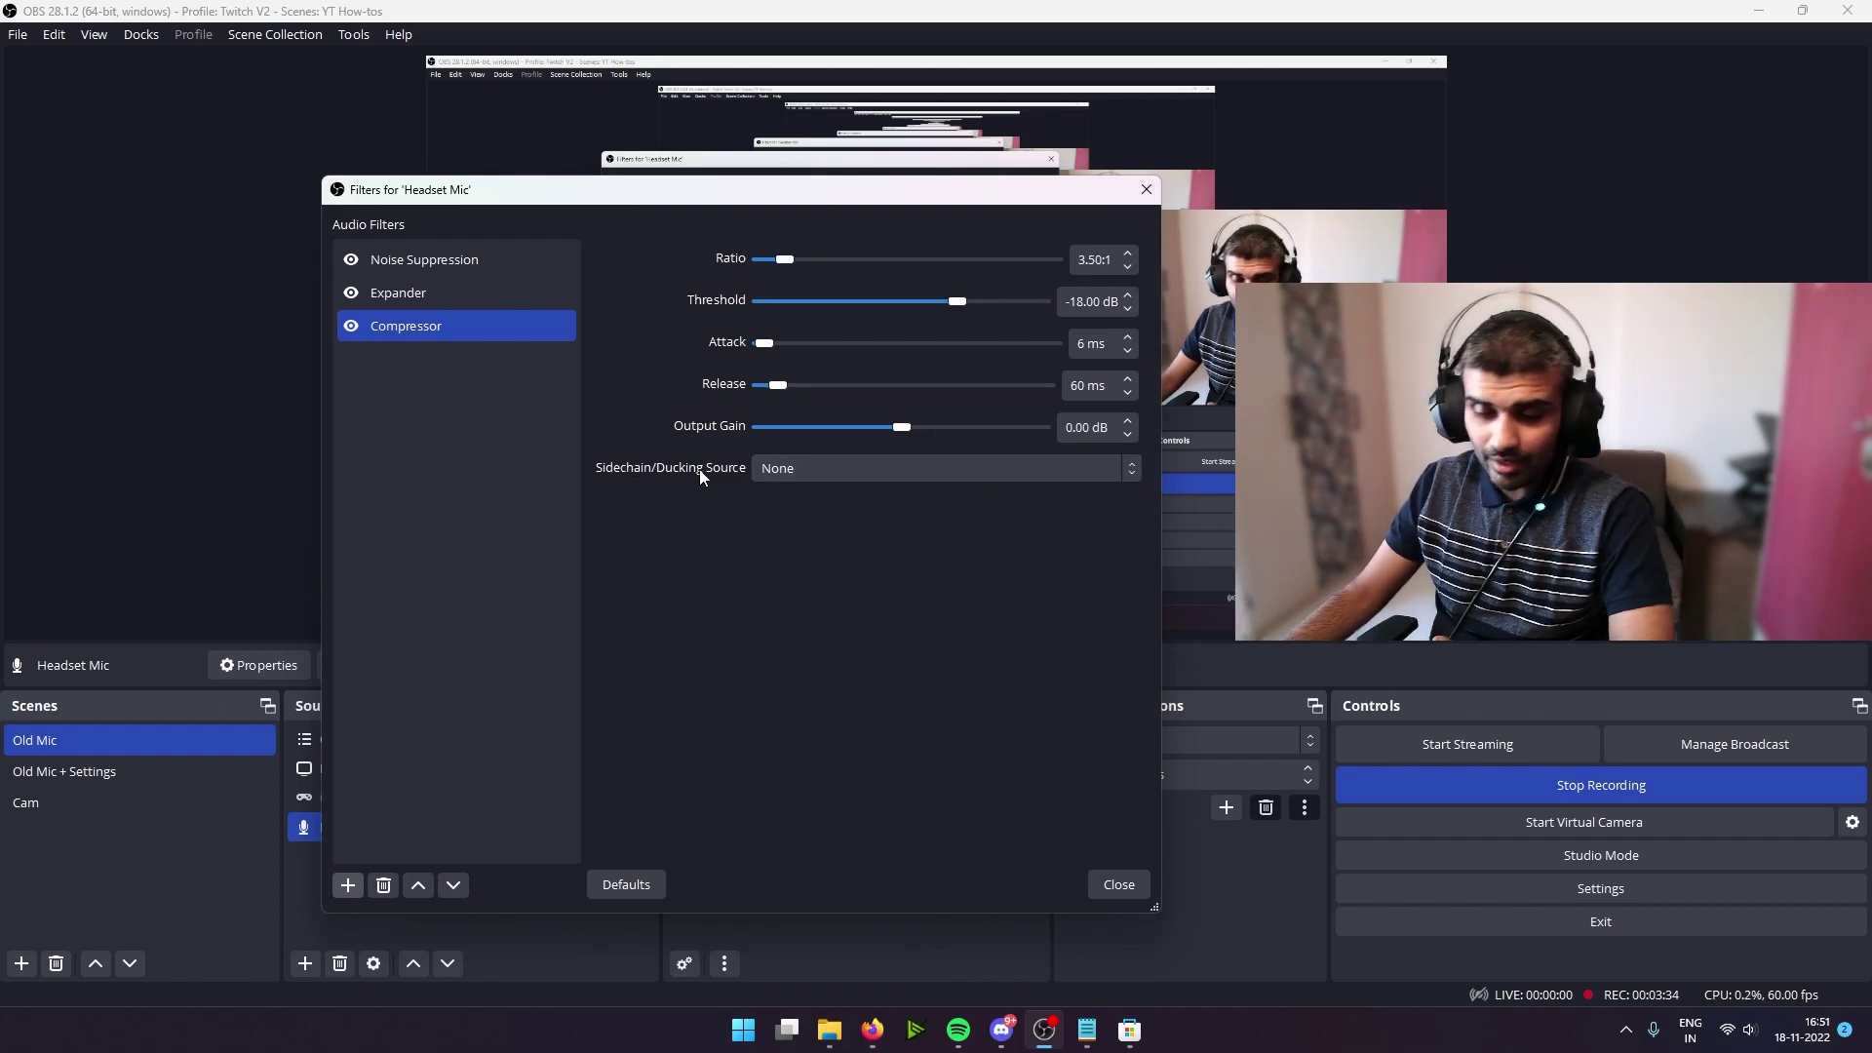
{"action": "left_click", "coordinate": [348, 886]}
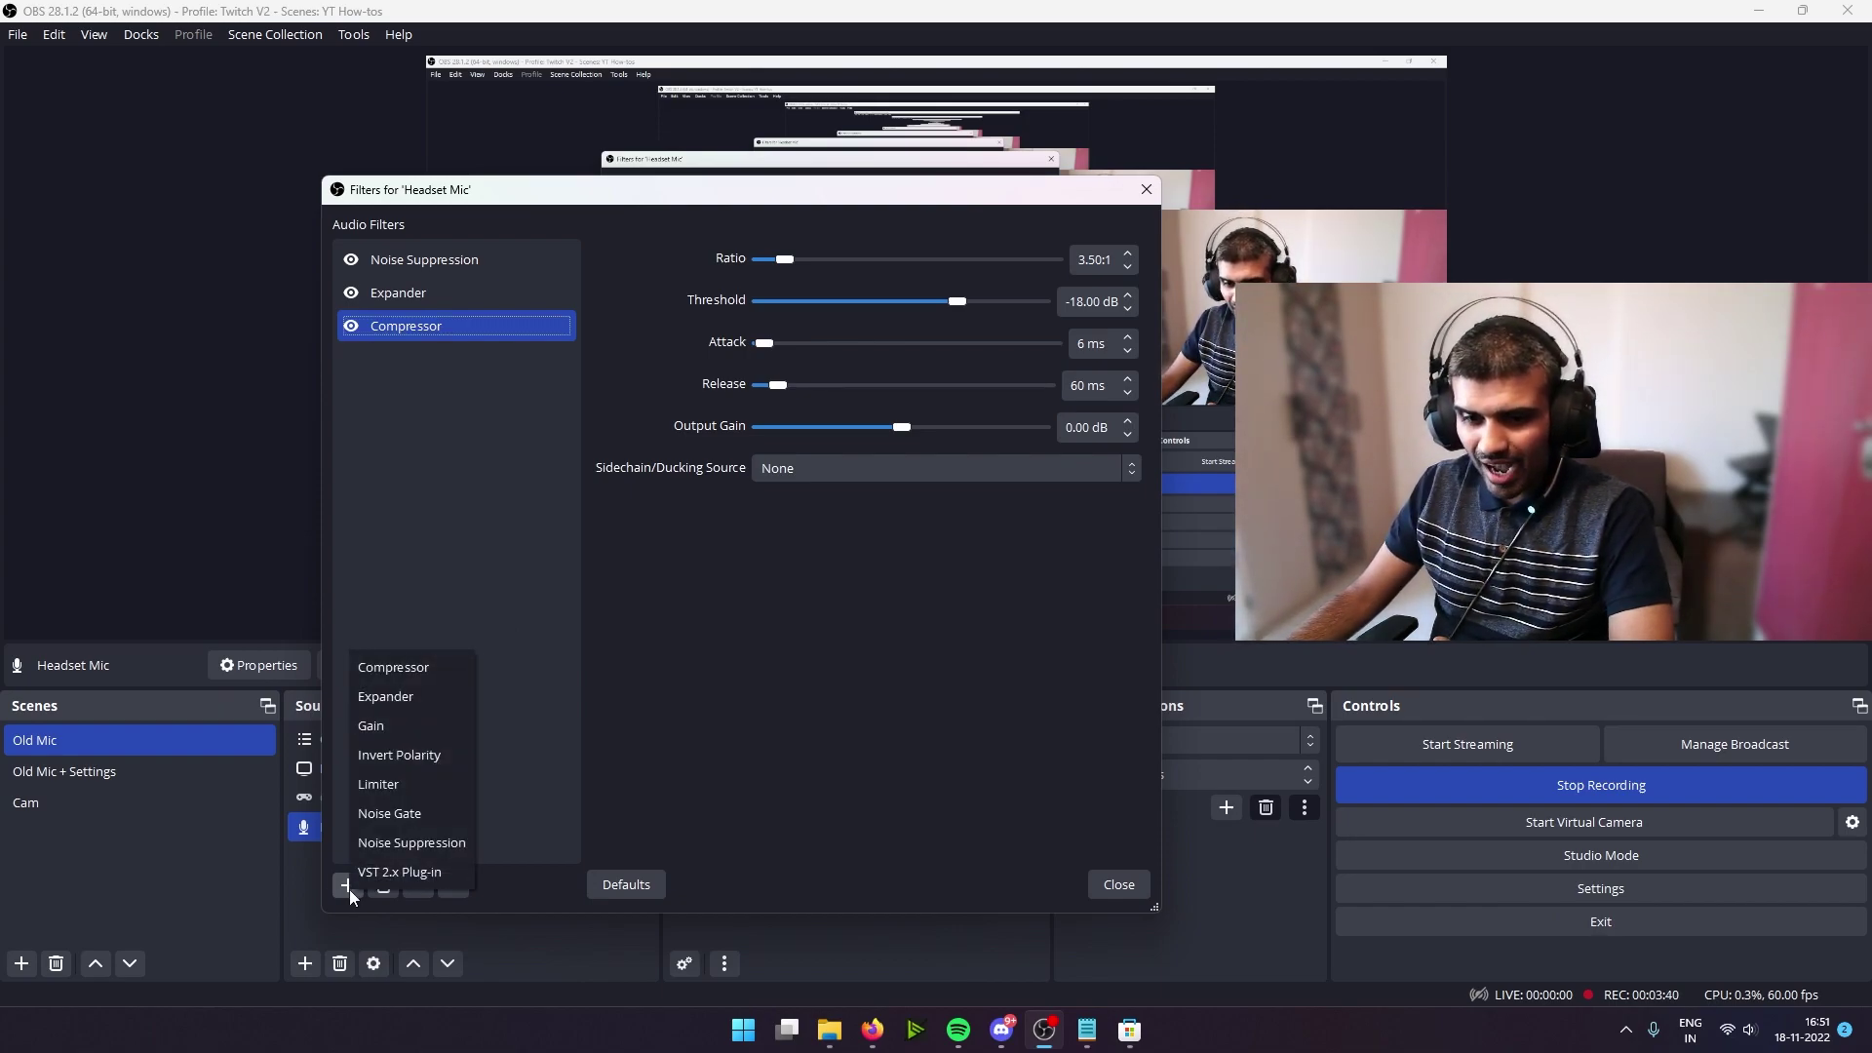
Add a Gain filter after the Compressor with a 3.00 dB boost.
{"action": "left_click", "coordinate": [436, 723]}
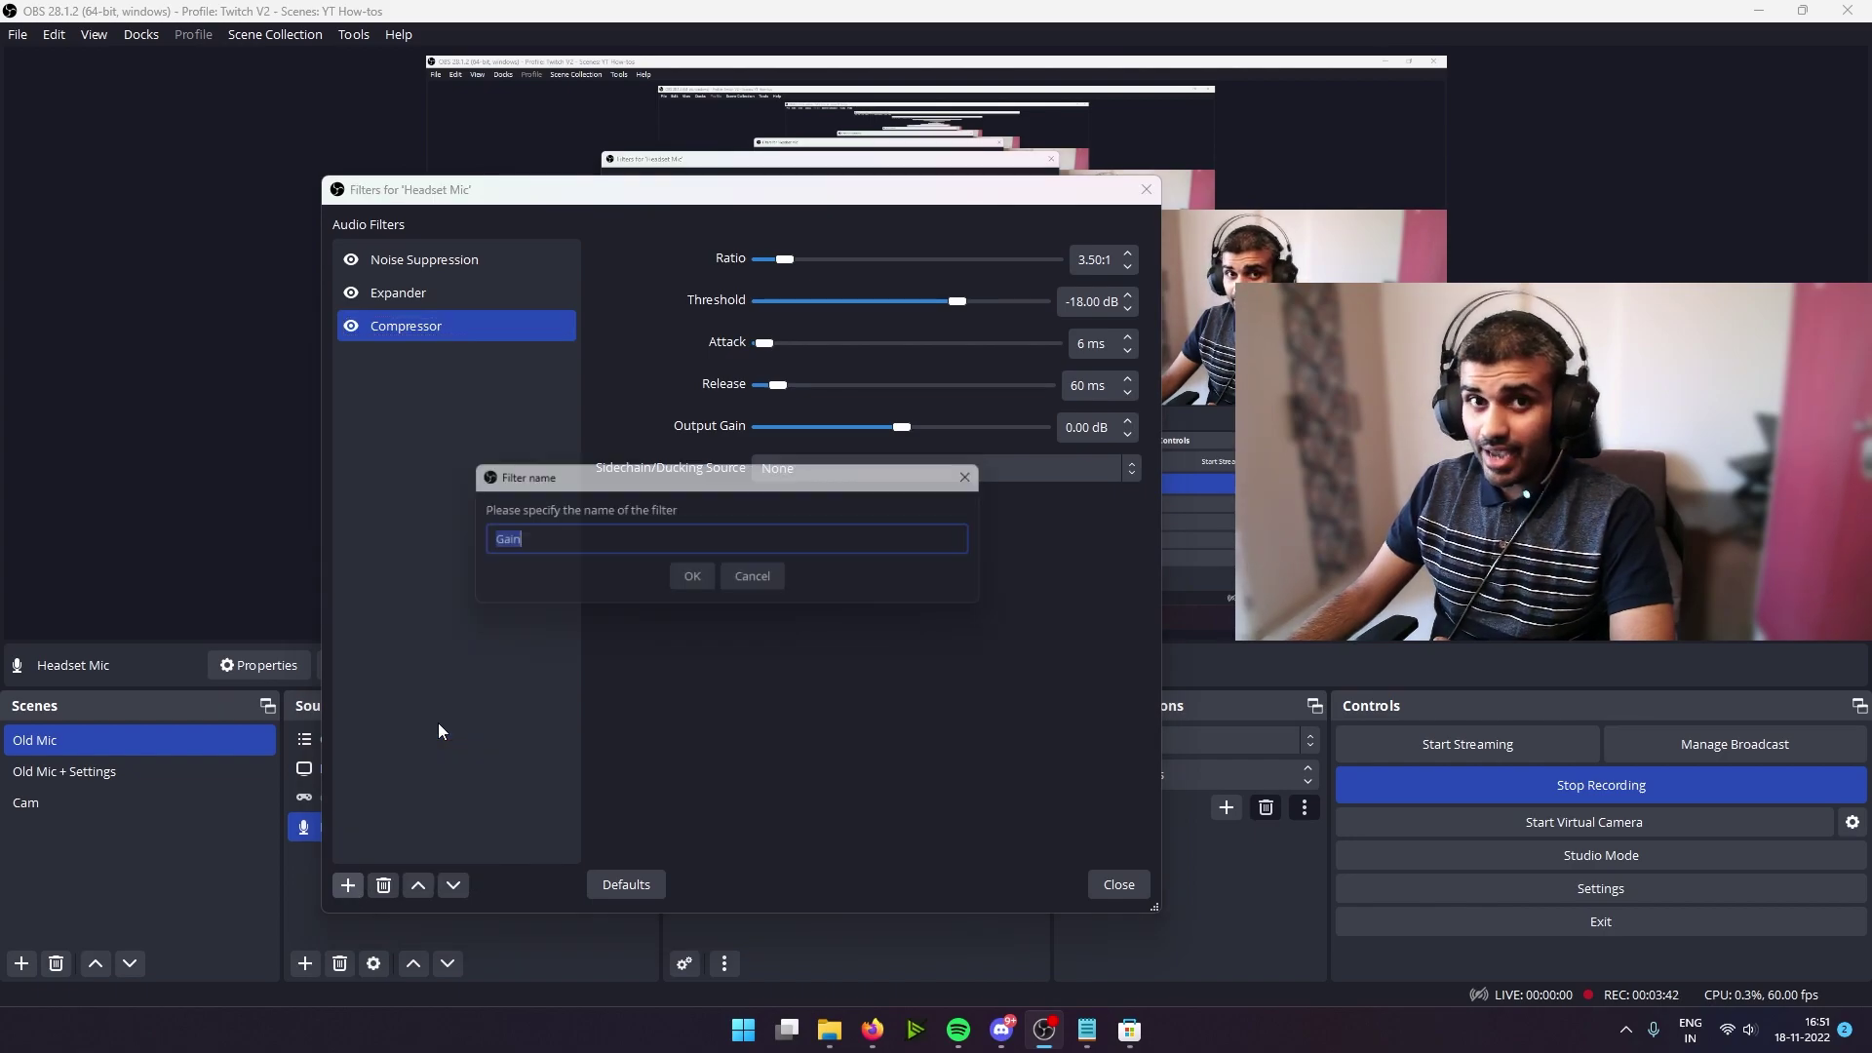
{"action": "left_click", "coordinate": [704, 588]}
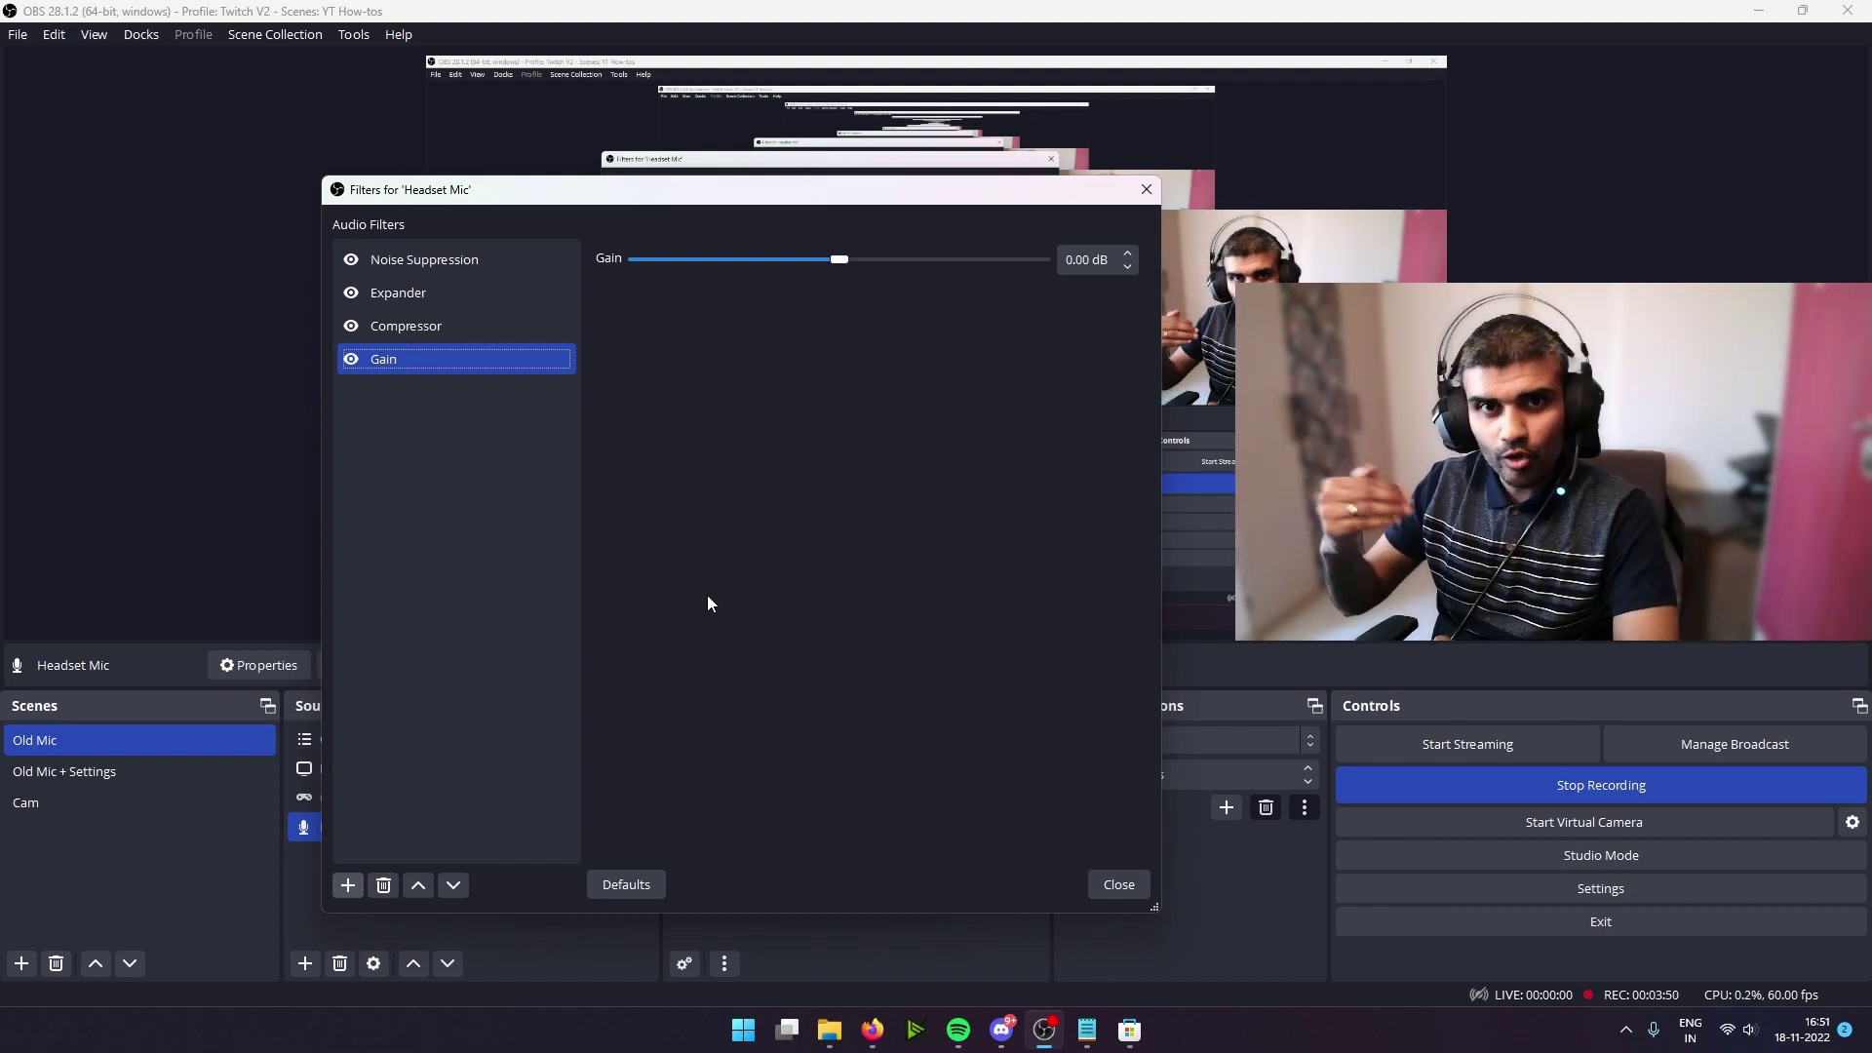
{"action": "left_click", "coordinate": [1065, 261]}
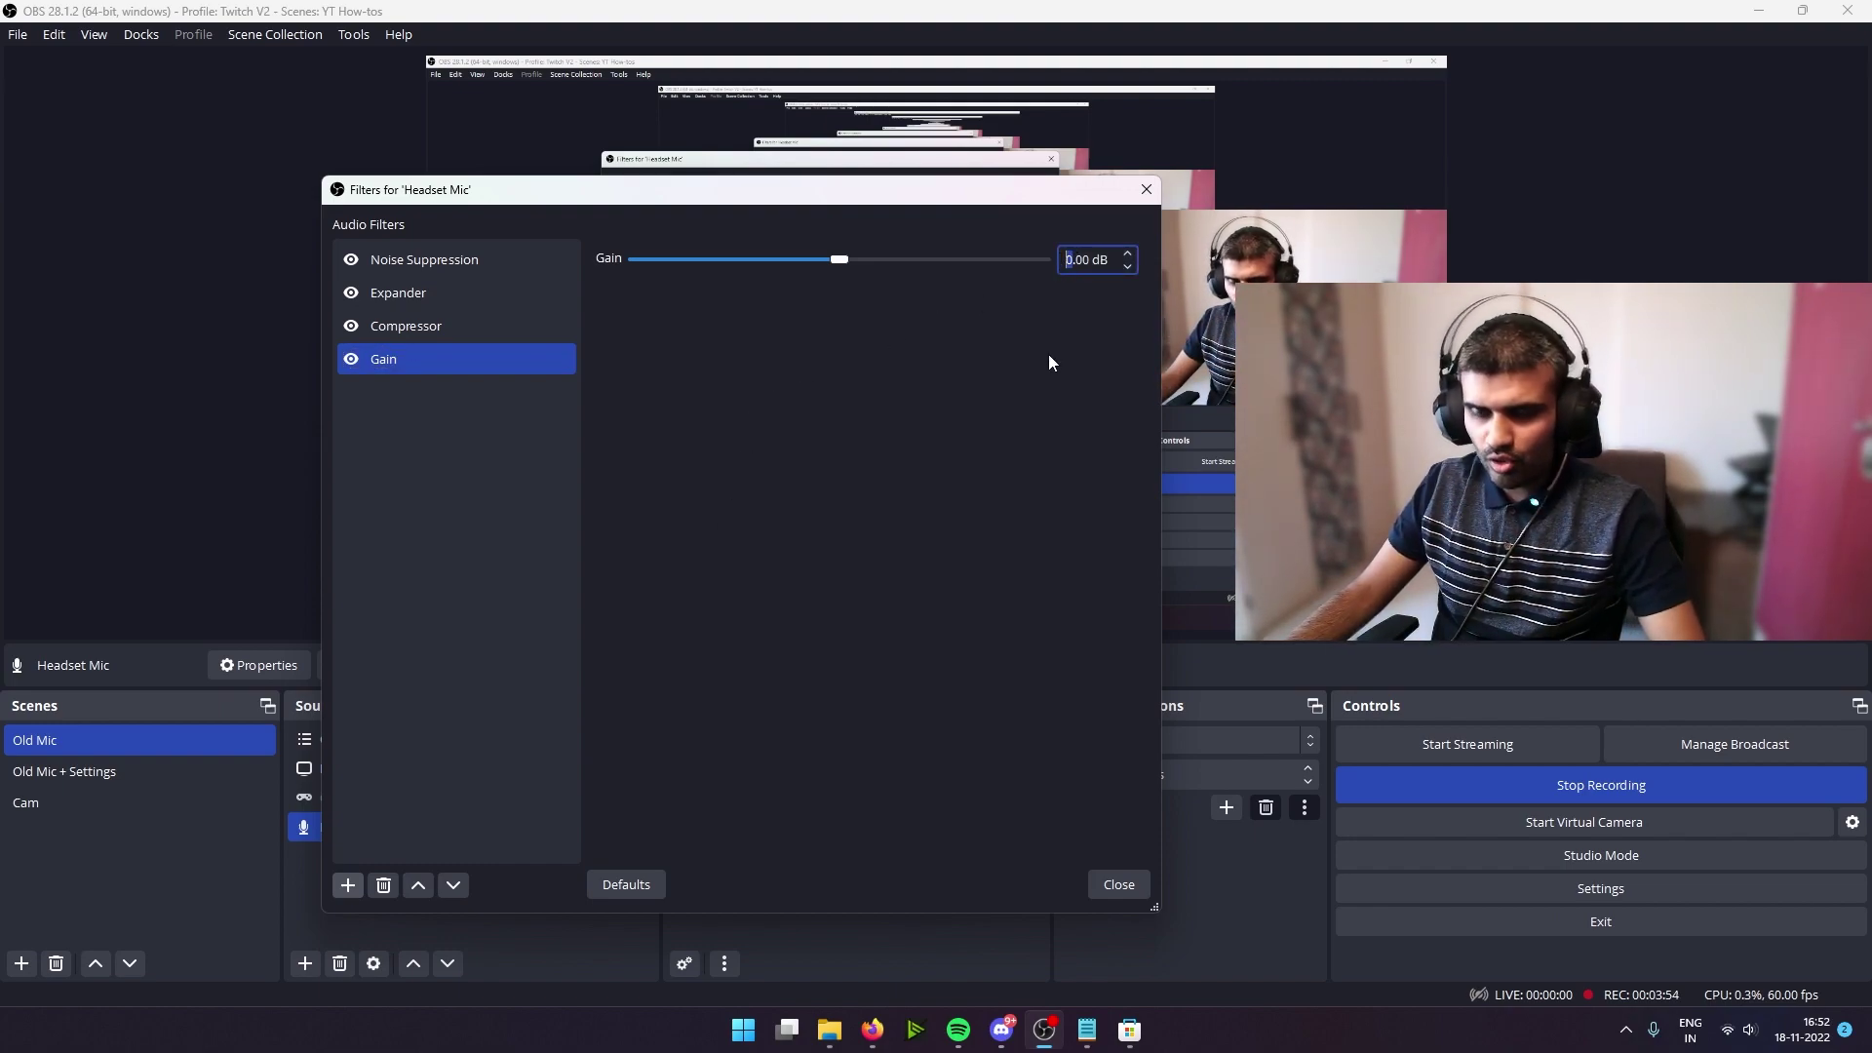
{"action": "type", "text": "3"}
{"action": "key", "text": "Tab"}
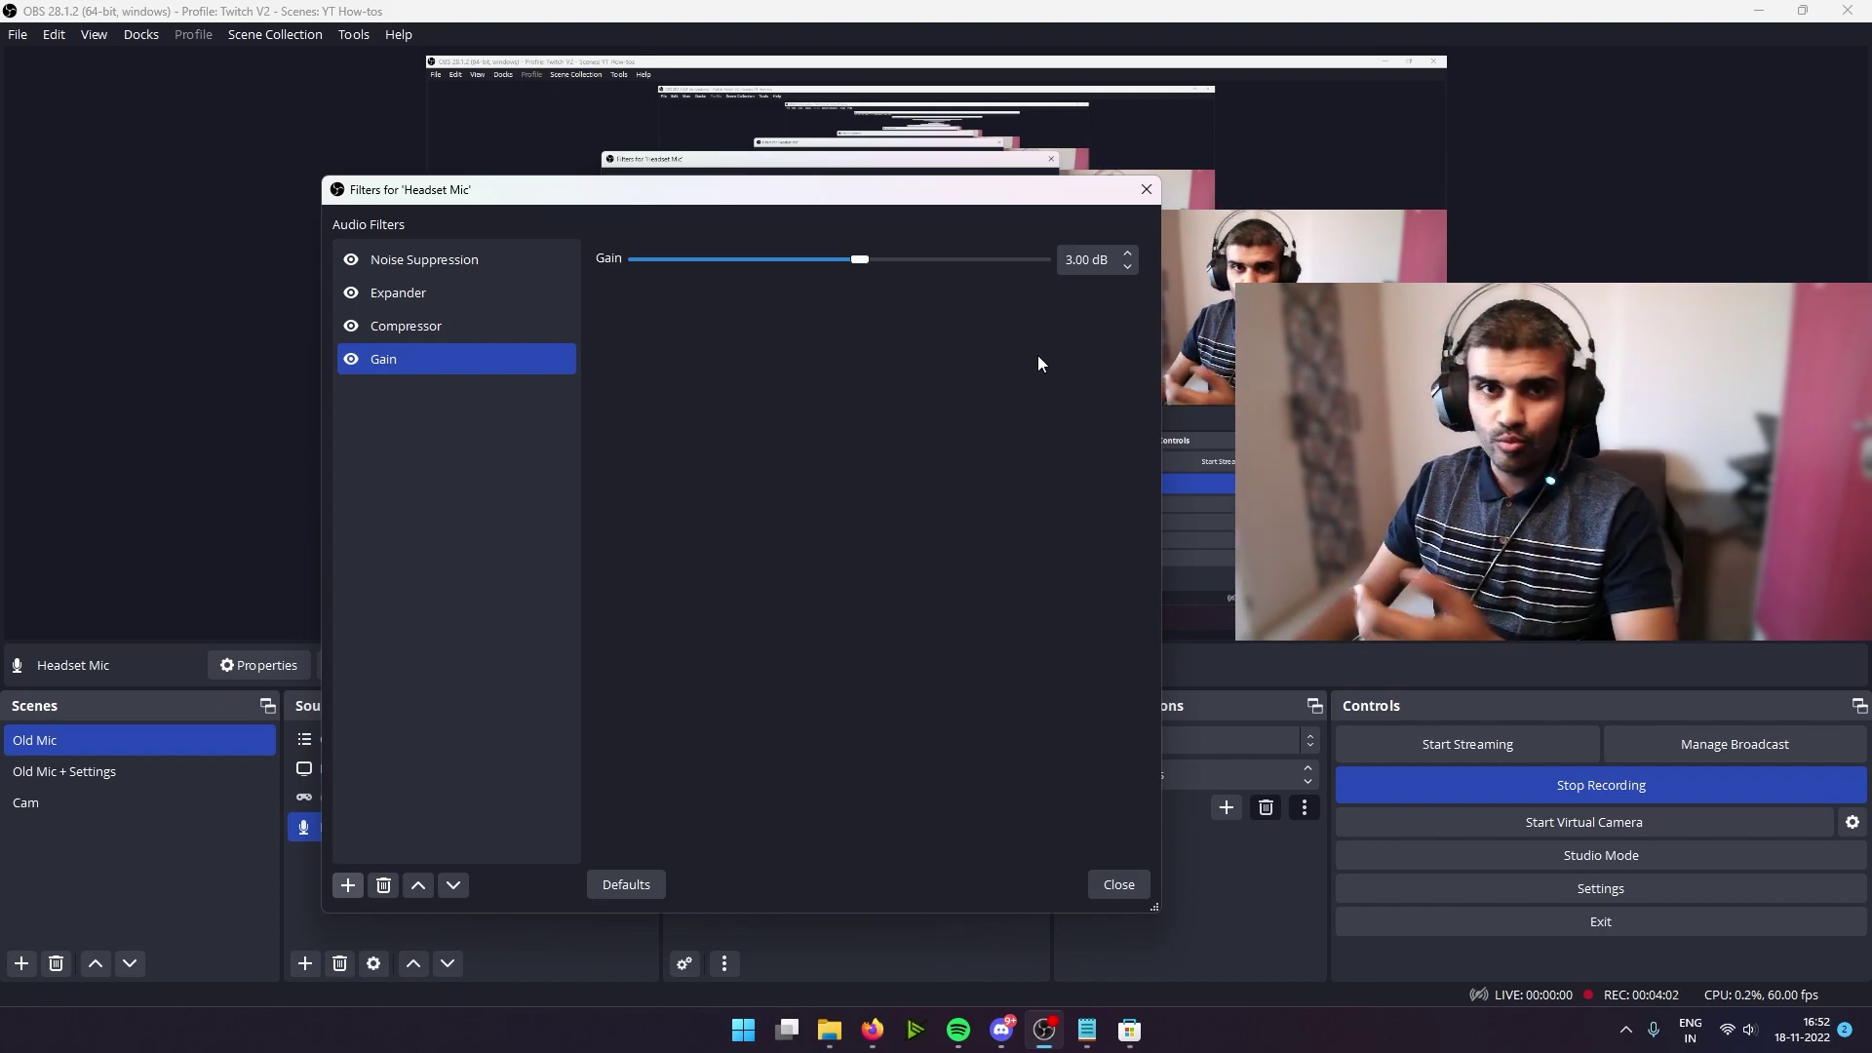
{"action": "left_click", "coordinate": [348, 885]}
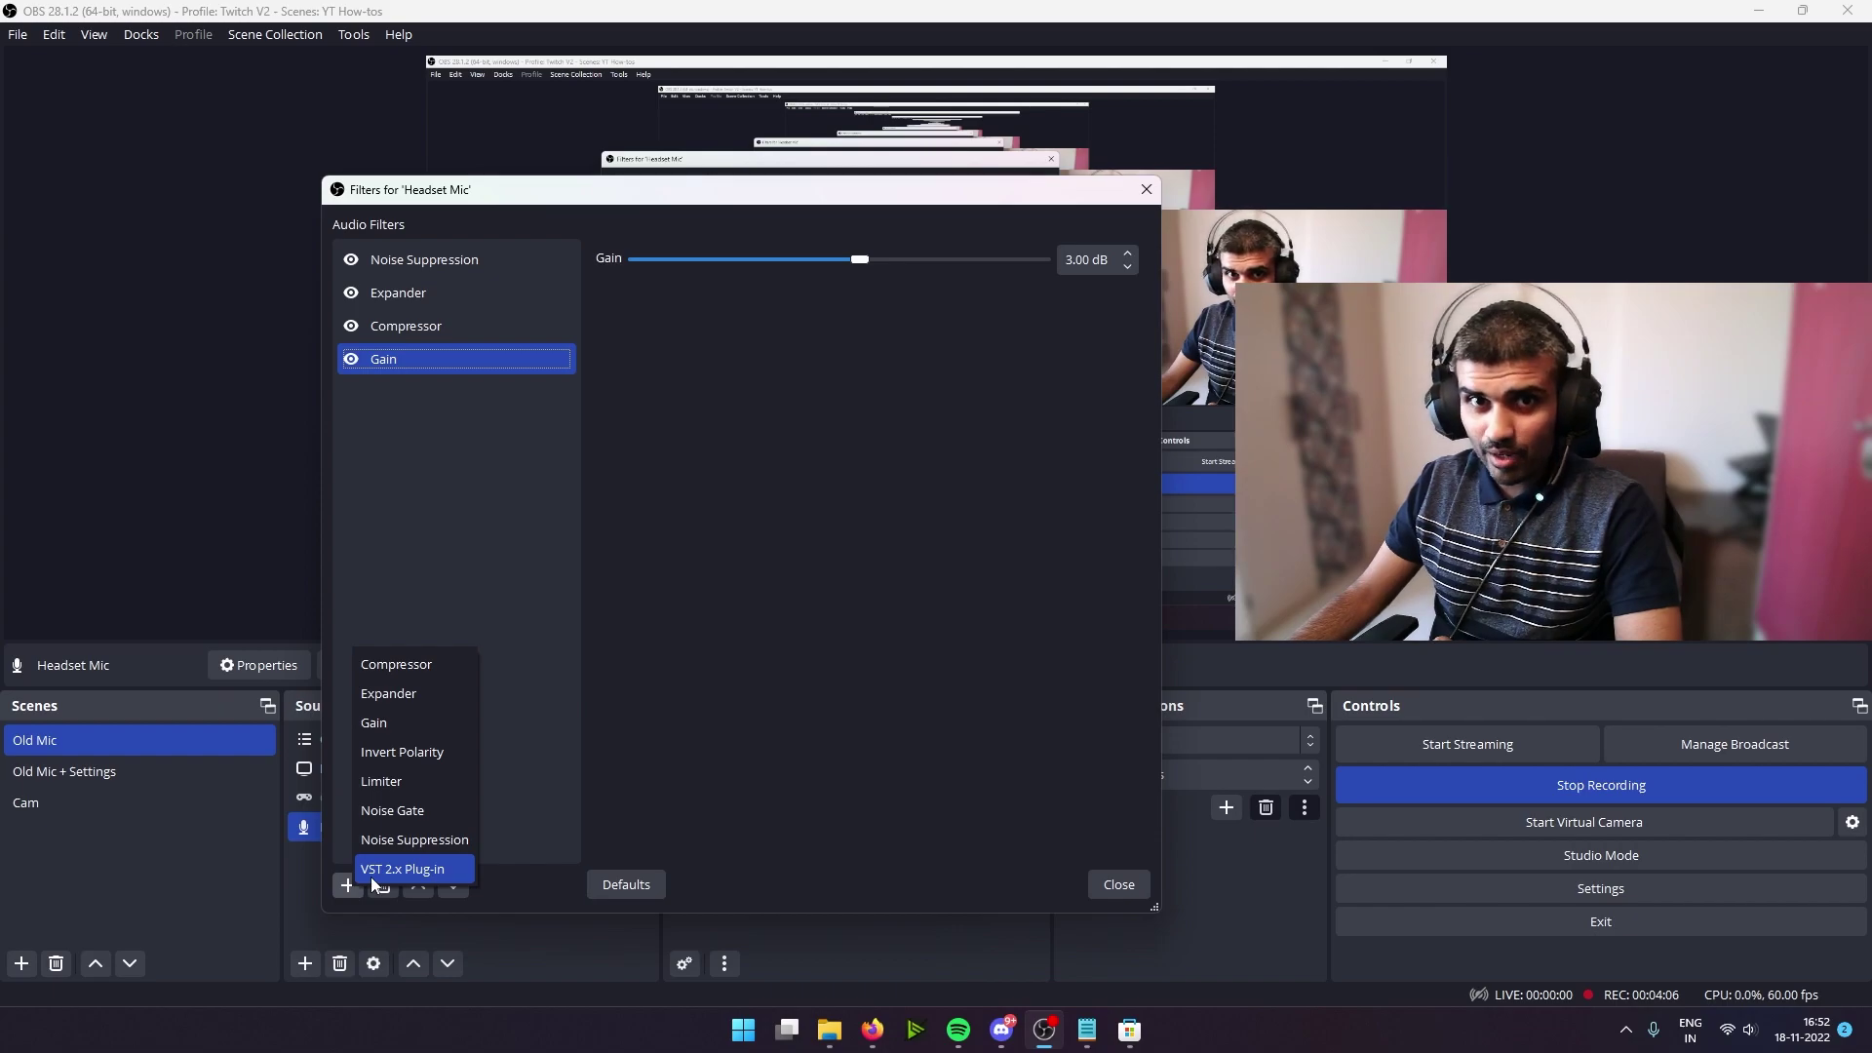
Add a VST 2.x Plug-in filter after Gain, loaded with the Marvel GEQ plug-in.
{"action": "left_click", "coordinate": [370, 875]}
{"action": "left_click", "coordinate": [692, 582]}
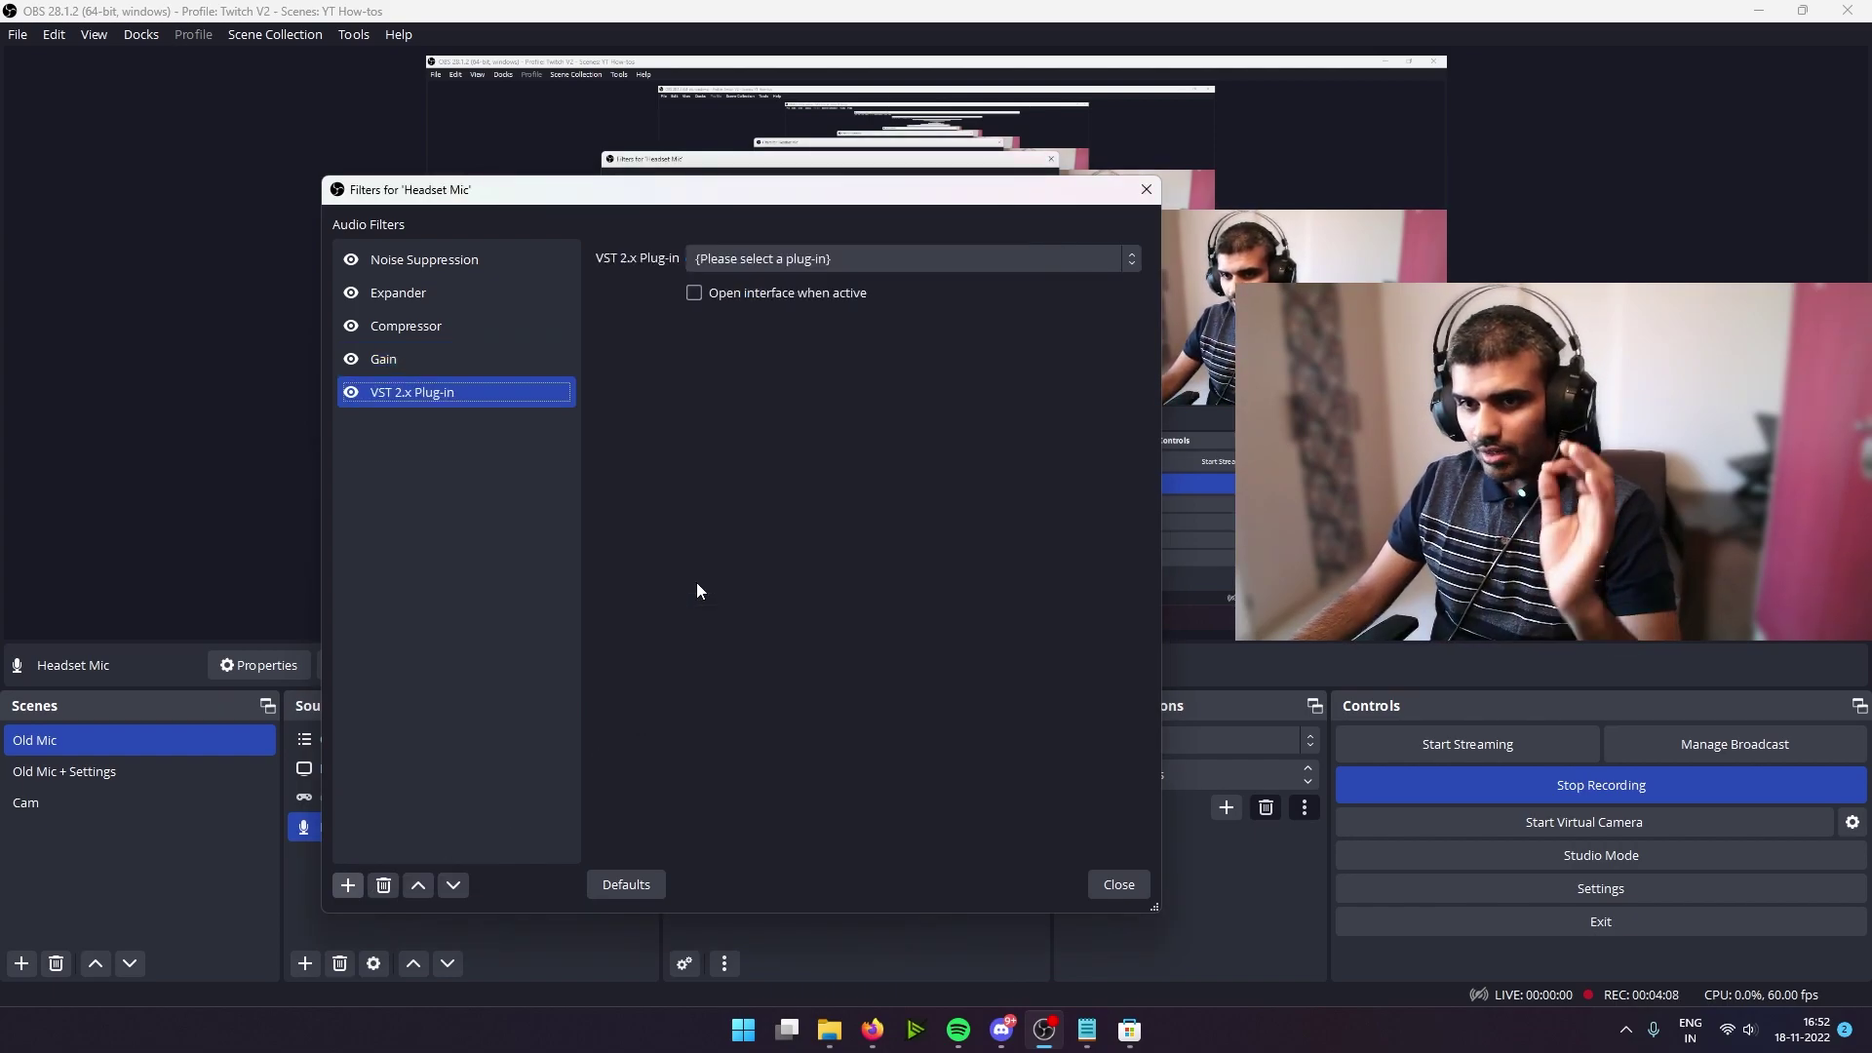
{"action": "left_click", "coordinate": [860, 261]}
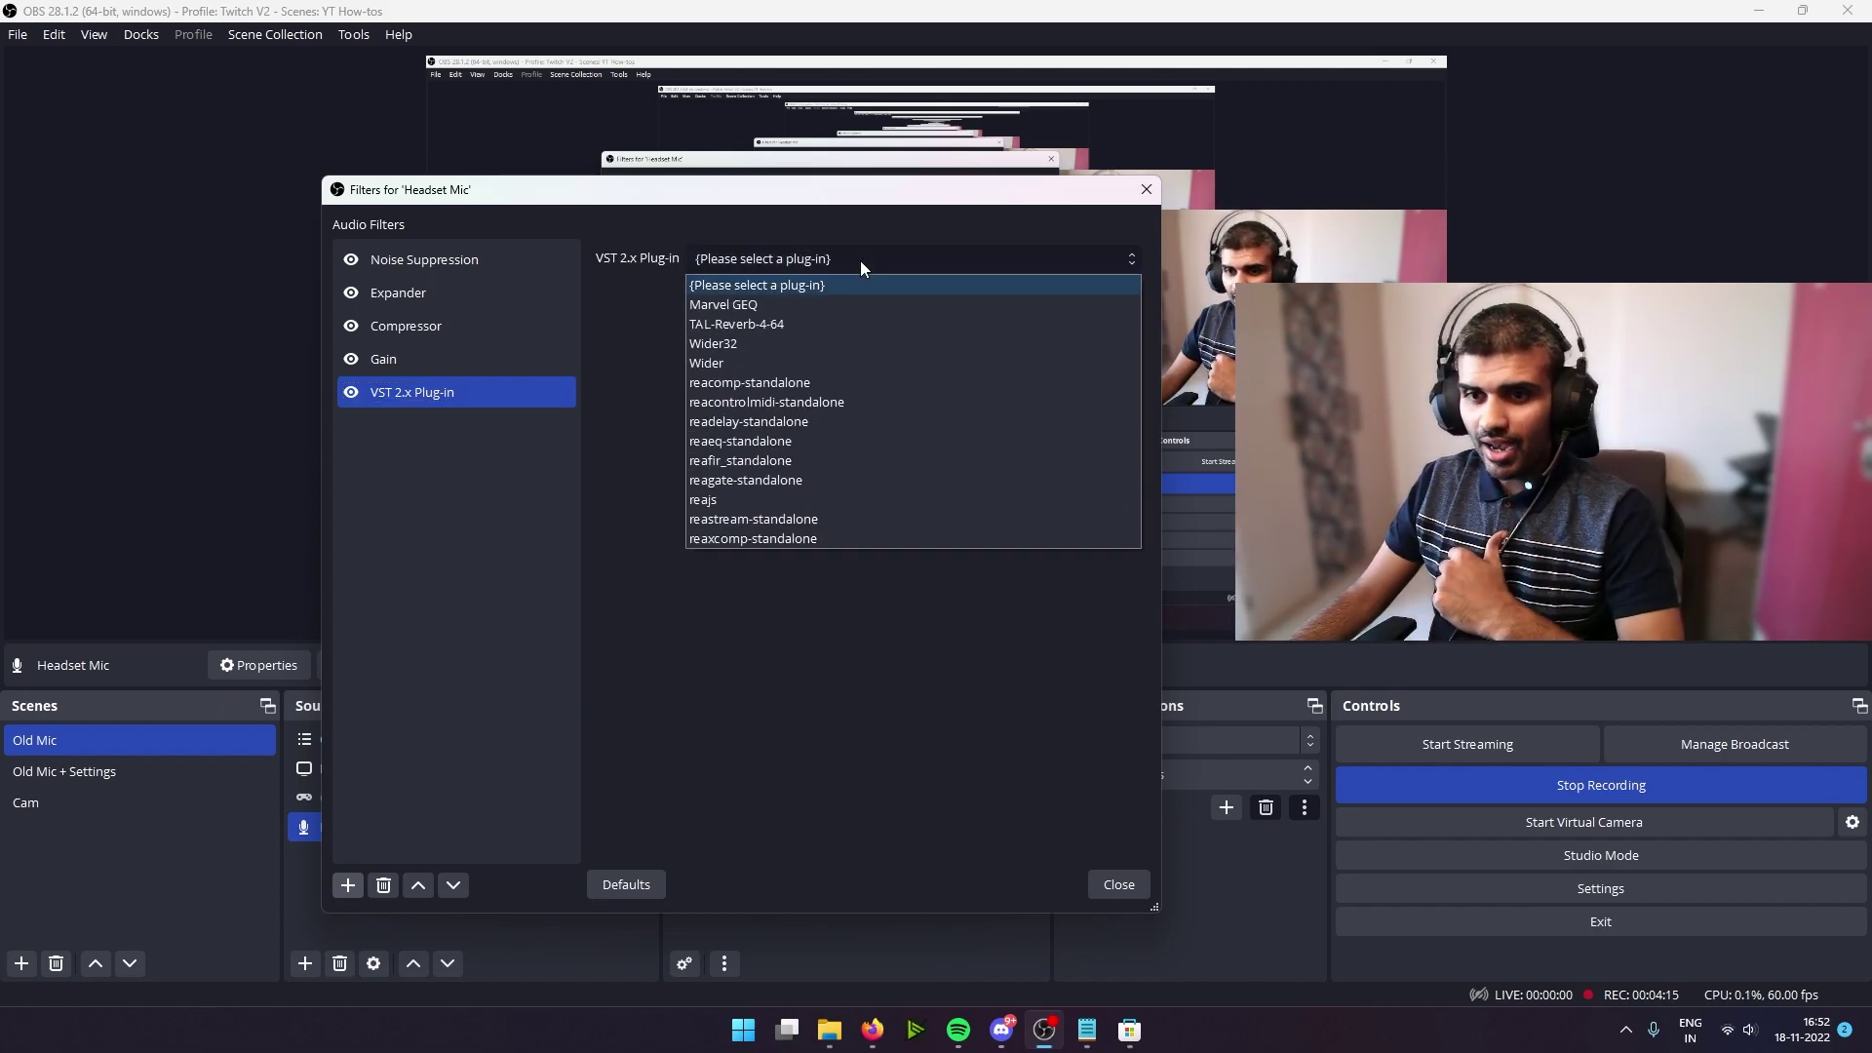
{"action": "left_click", "coordinate": [802, 305]}
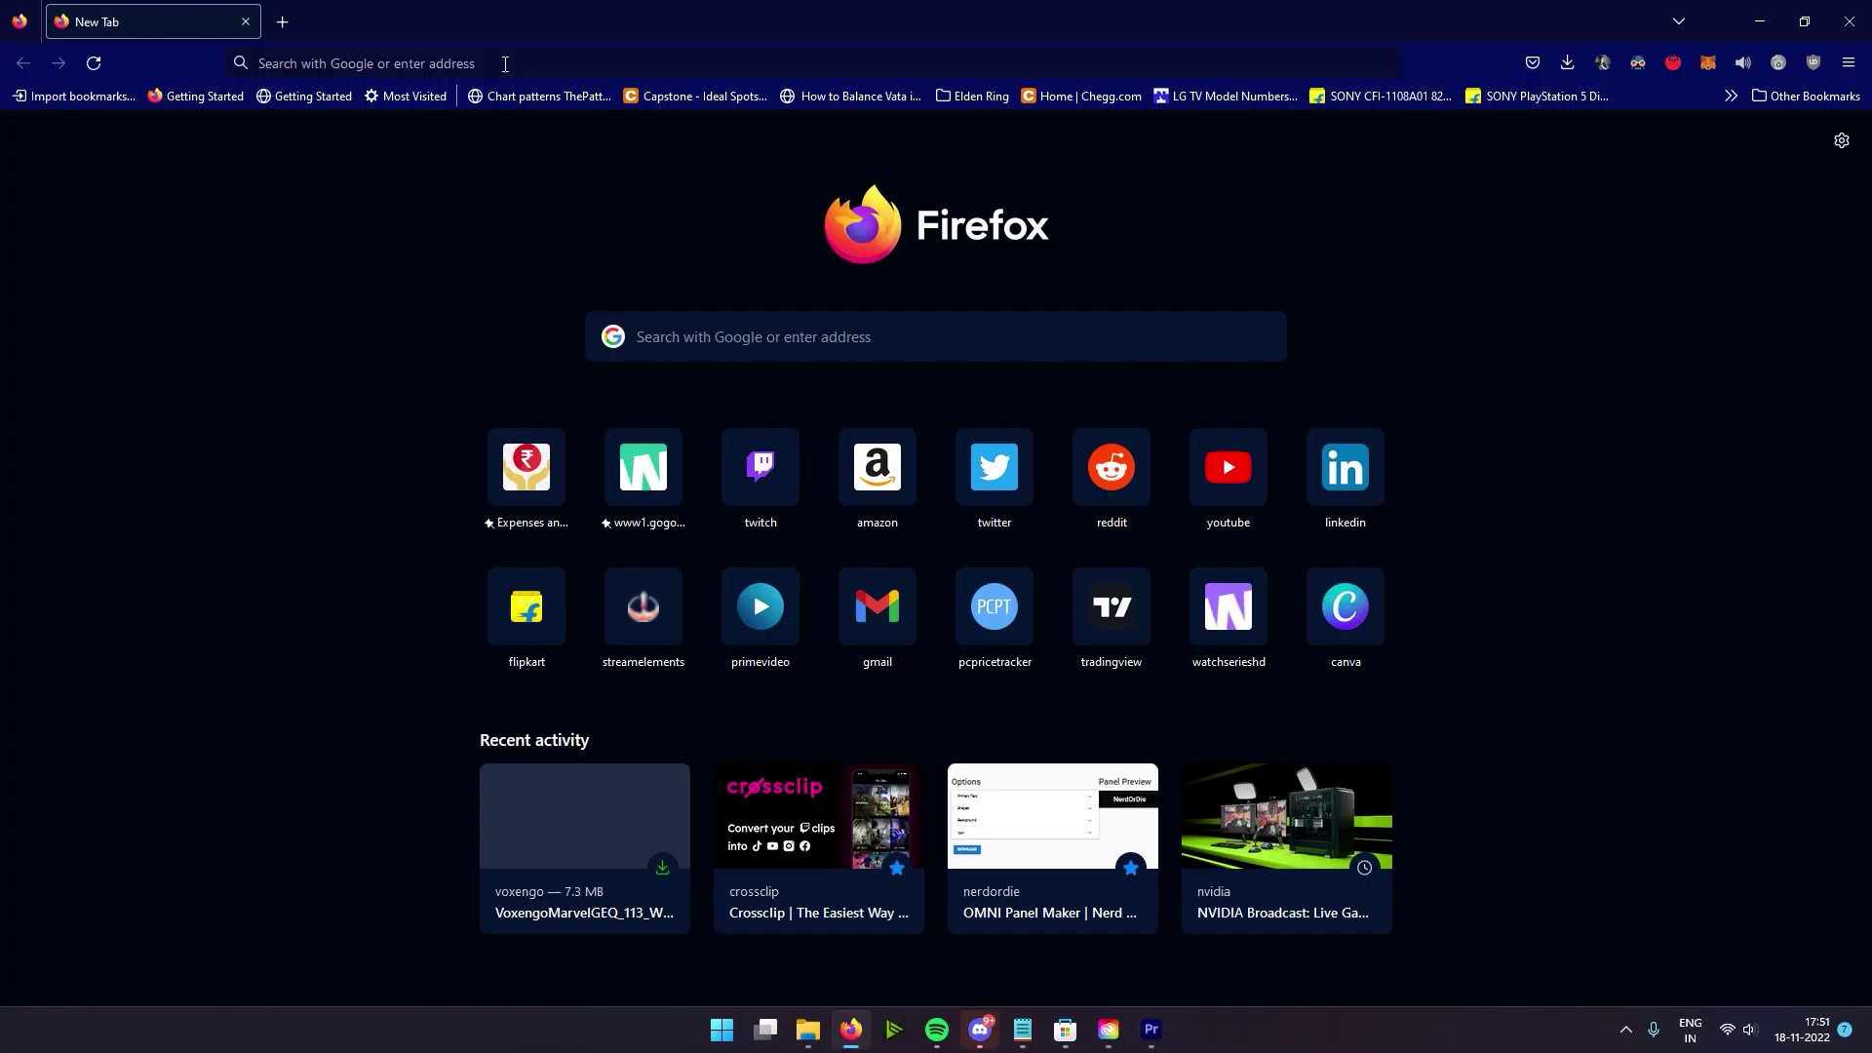
Search the web for 'marvel geq' from the Firefox address bar.
{"action": "left_click", "coordinate": [505, 63]}
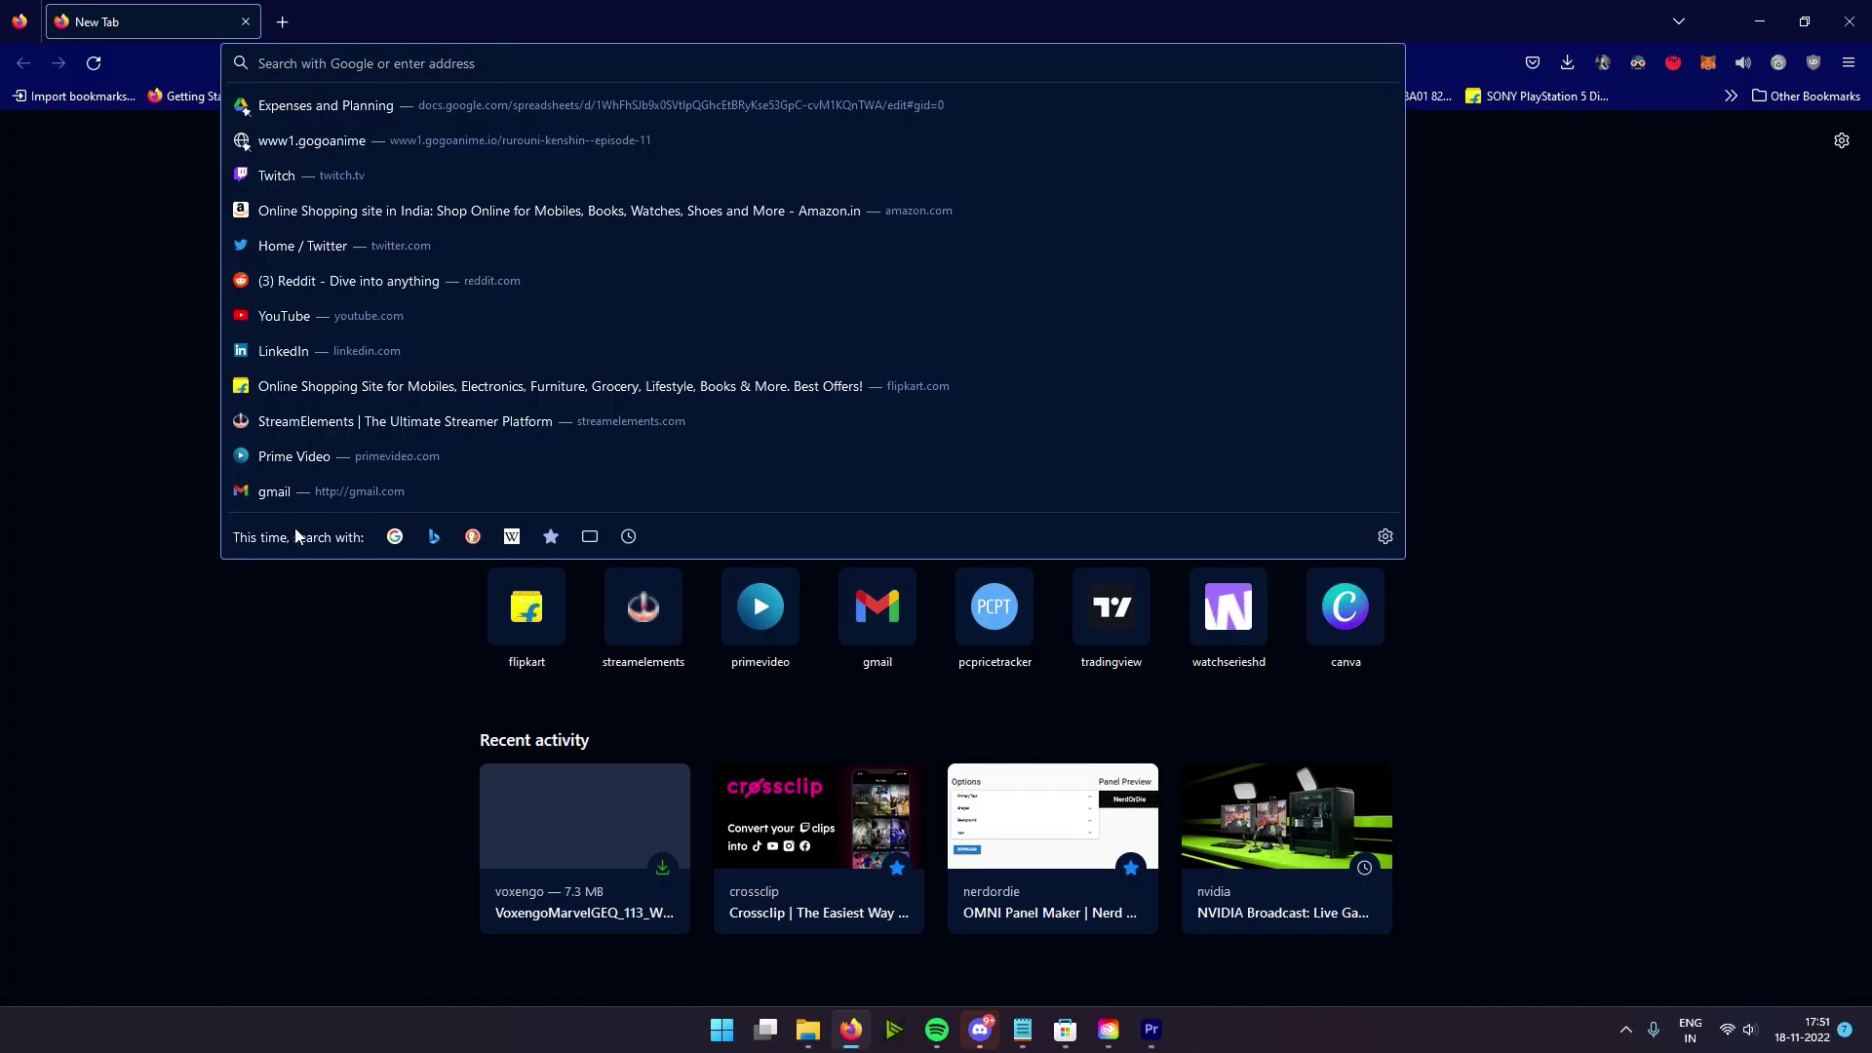
{"action": "type", "text": "marve;"}
{"action": "key", "text": "BackSpace"}
{"action": "type", "text": "l geq"}
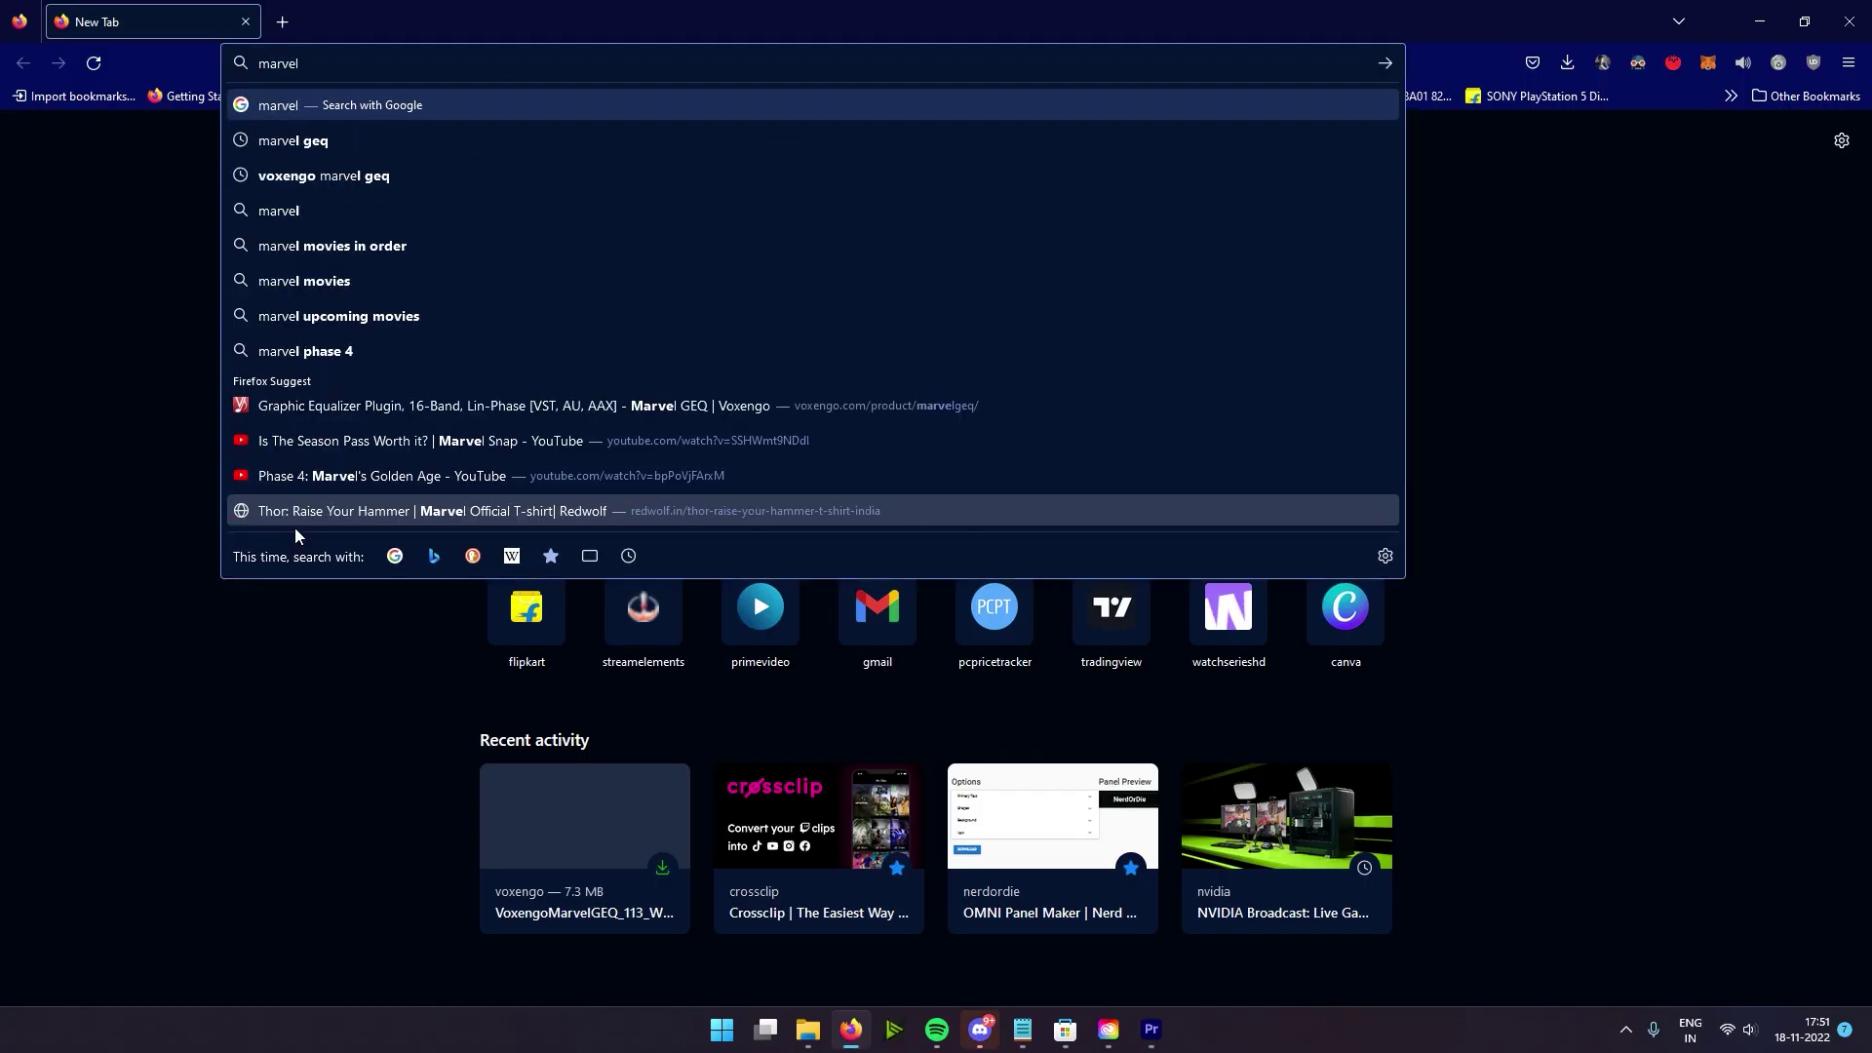
{"action": "key", "text": "Return"}
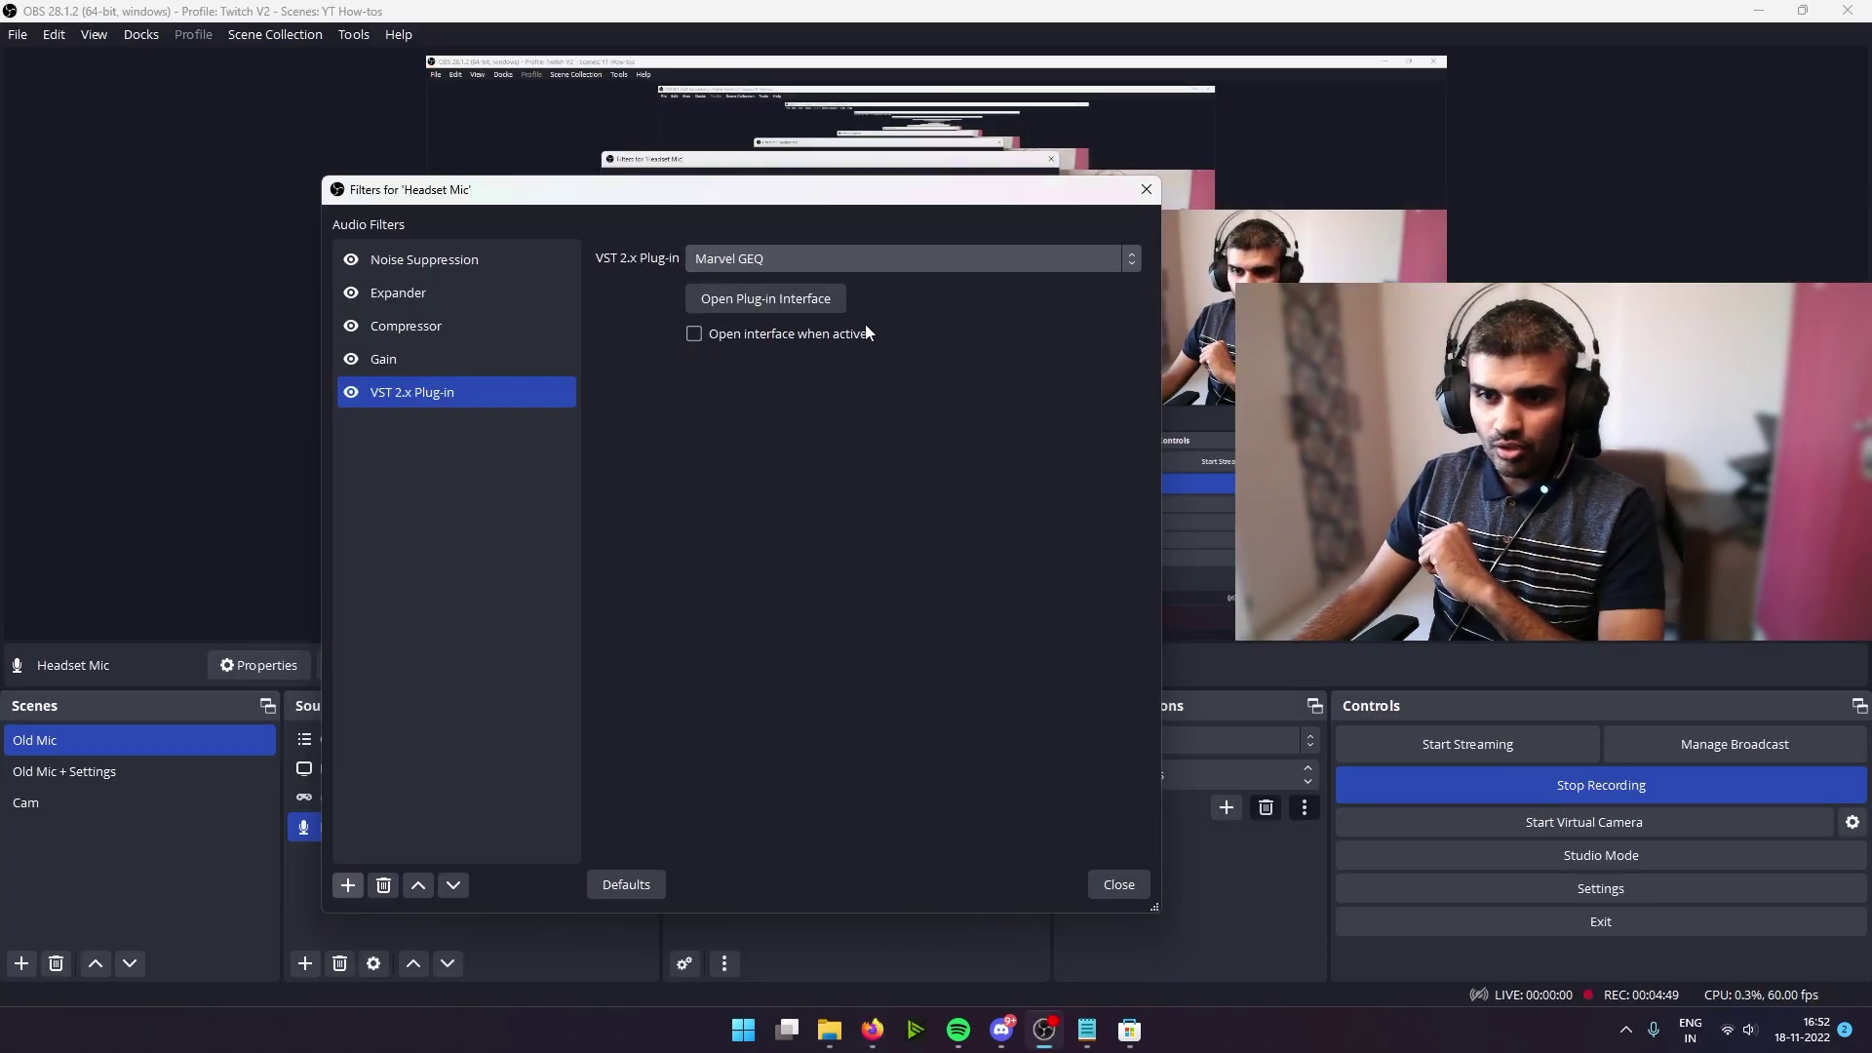
Load a Marvel GEQ factory preset raising the lowest bands about 4.5 dB, then close the equalizer.
{"action": "left_click", "coordinate": [814, 304]}
{"action": "left_click_drag", "start_coordinate": [853, 301], "coordinate": [1114, 275]}
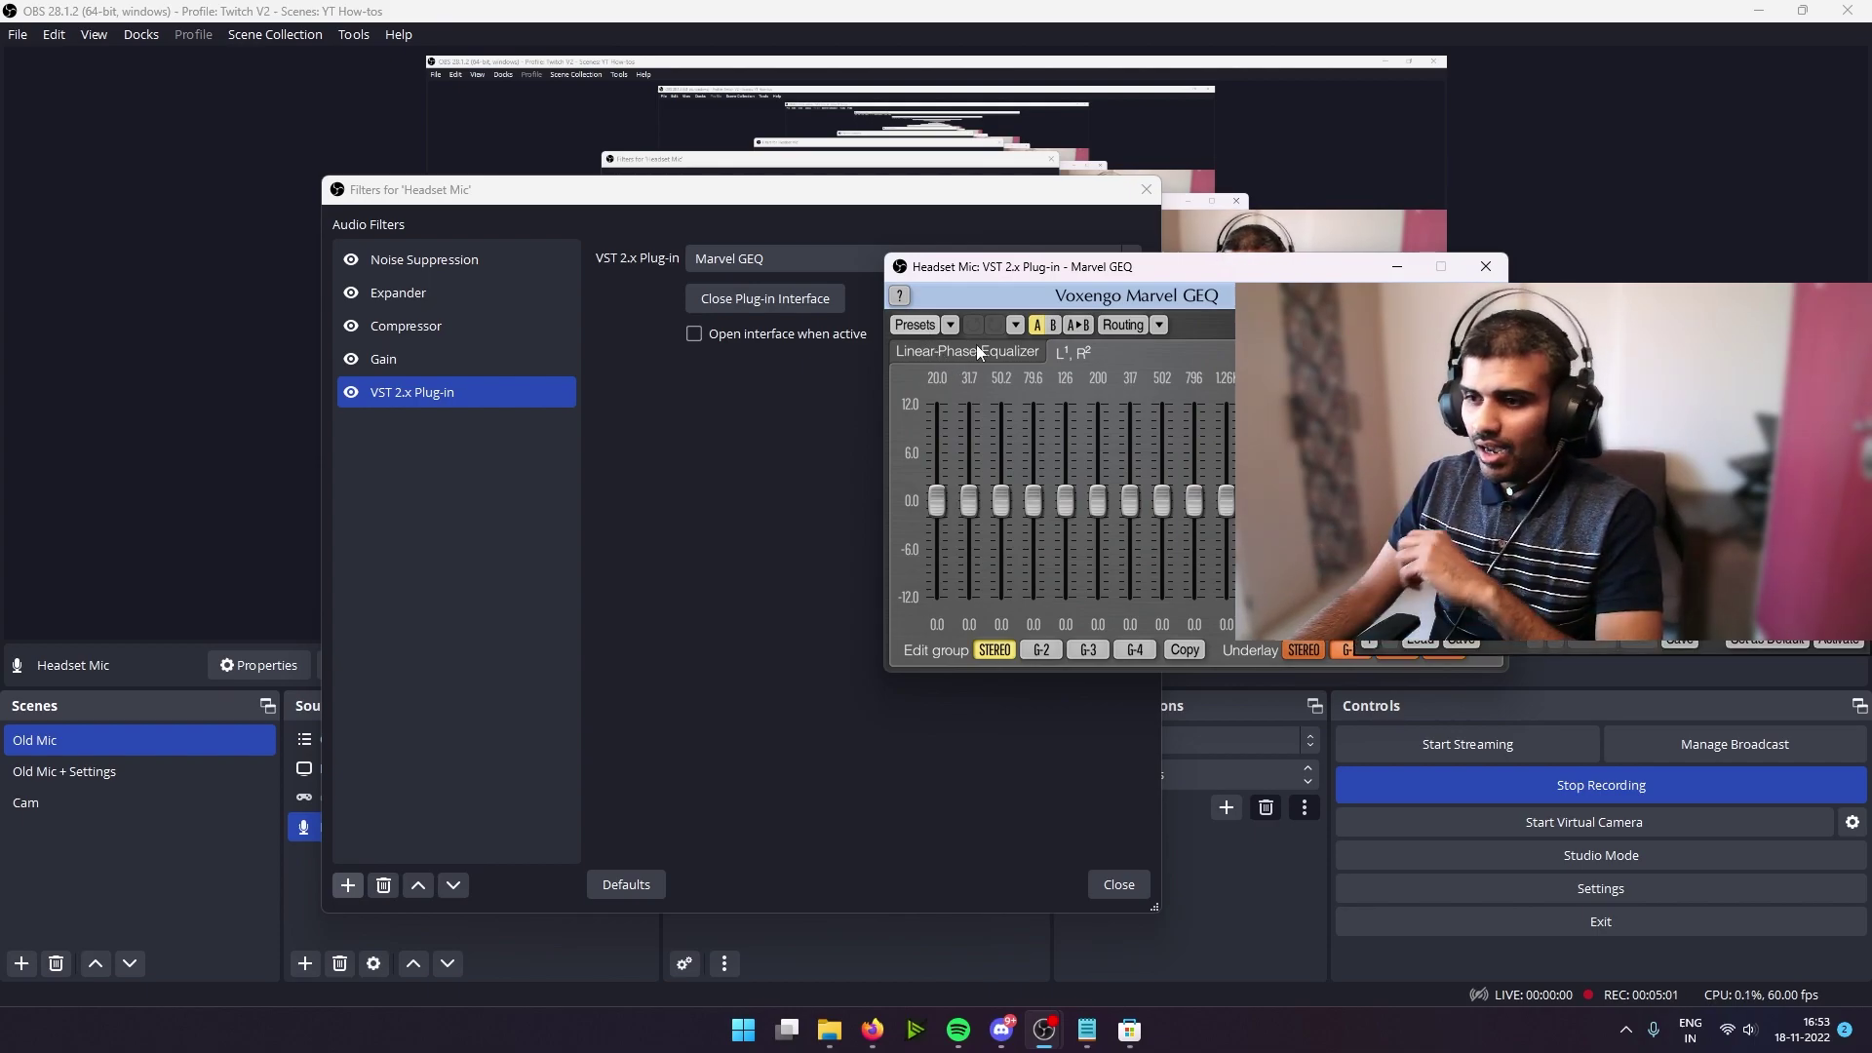
{"action": "left_click", "coordinate": [920, 324]}
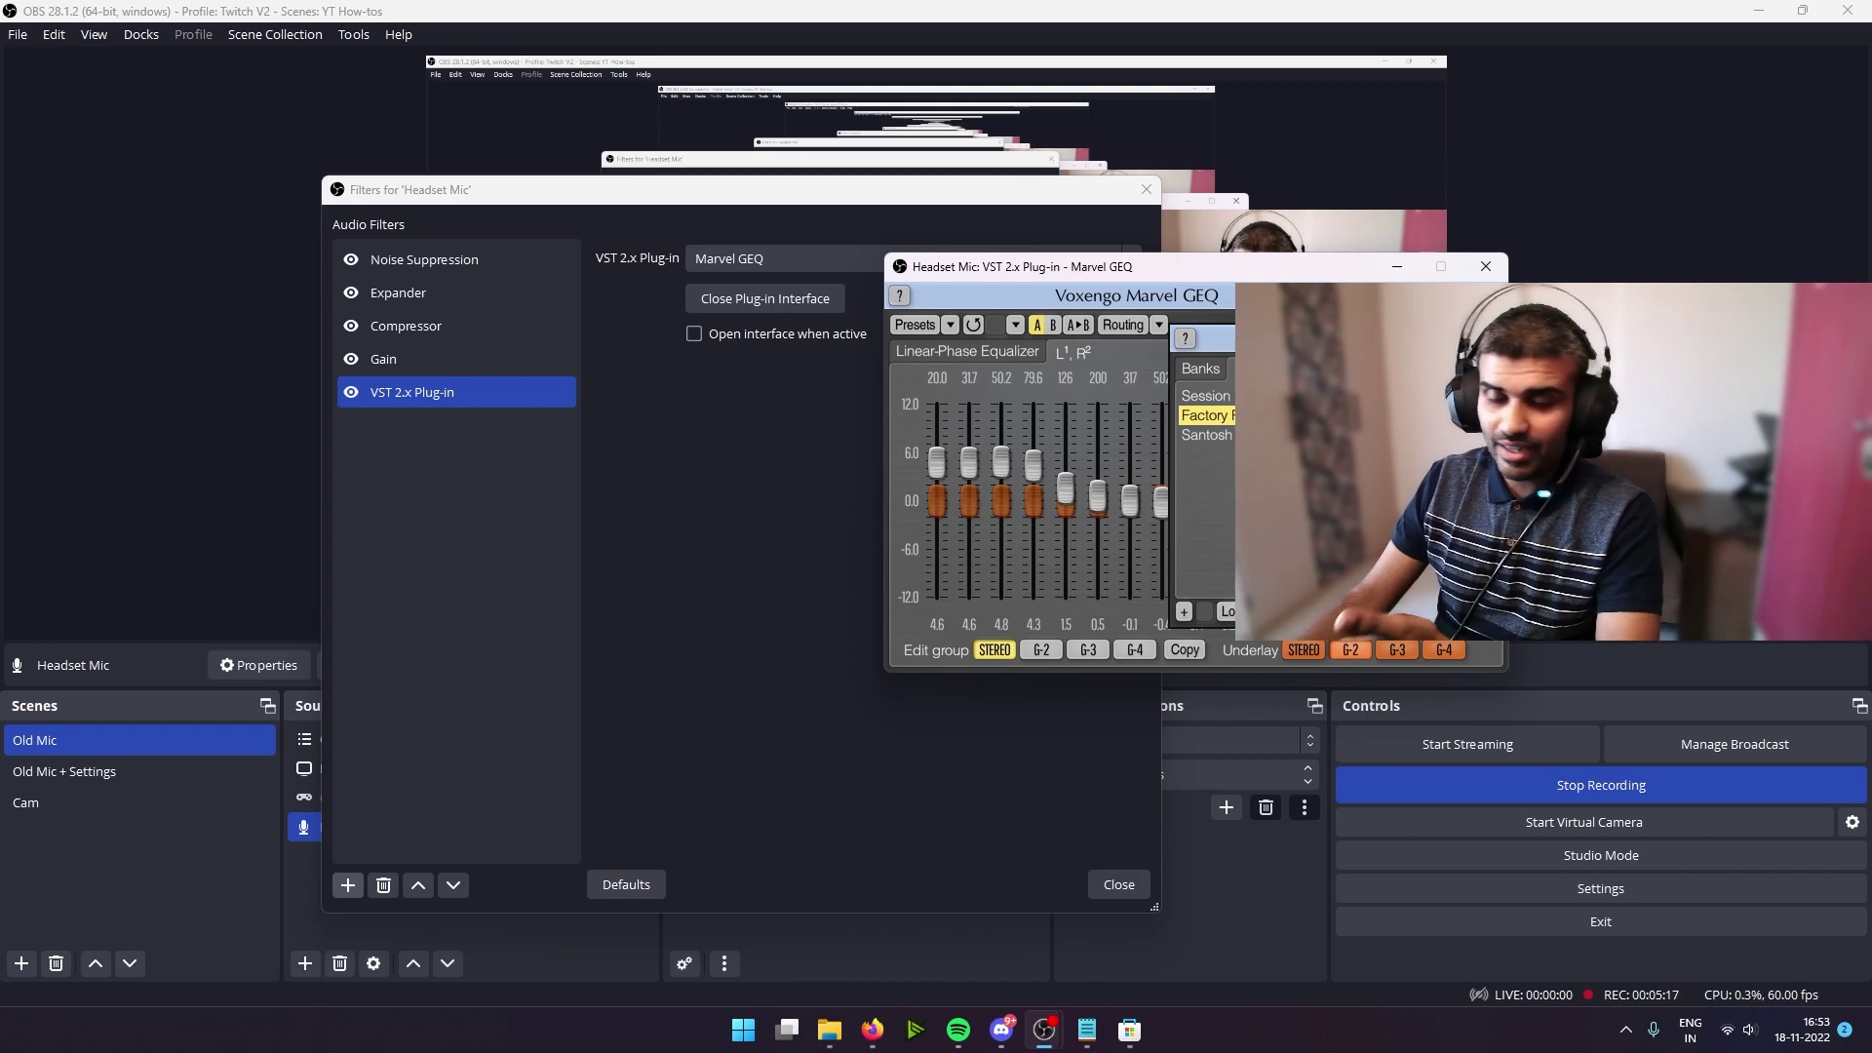
{"action": "key", "text": "Escape"}
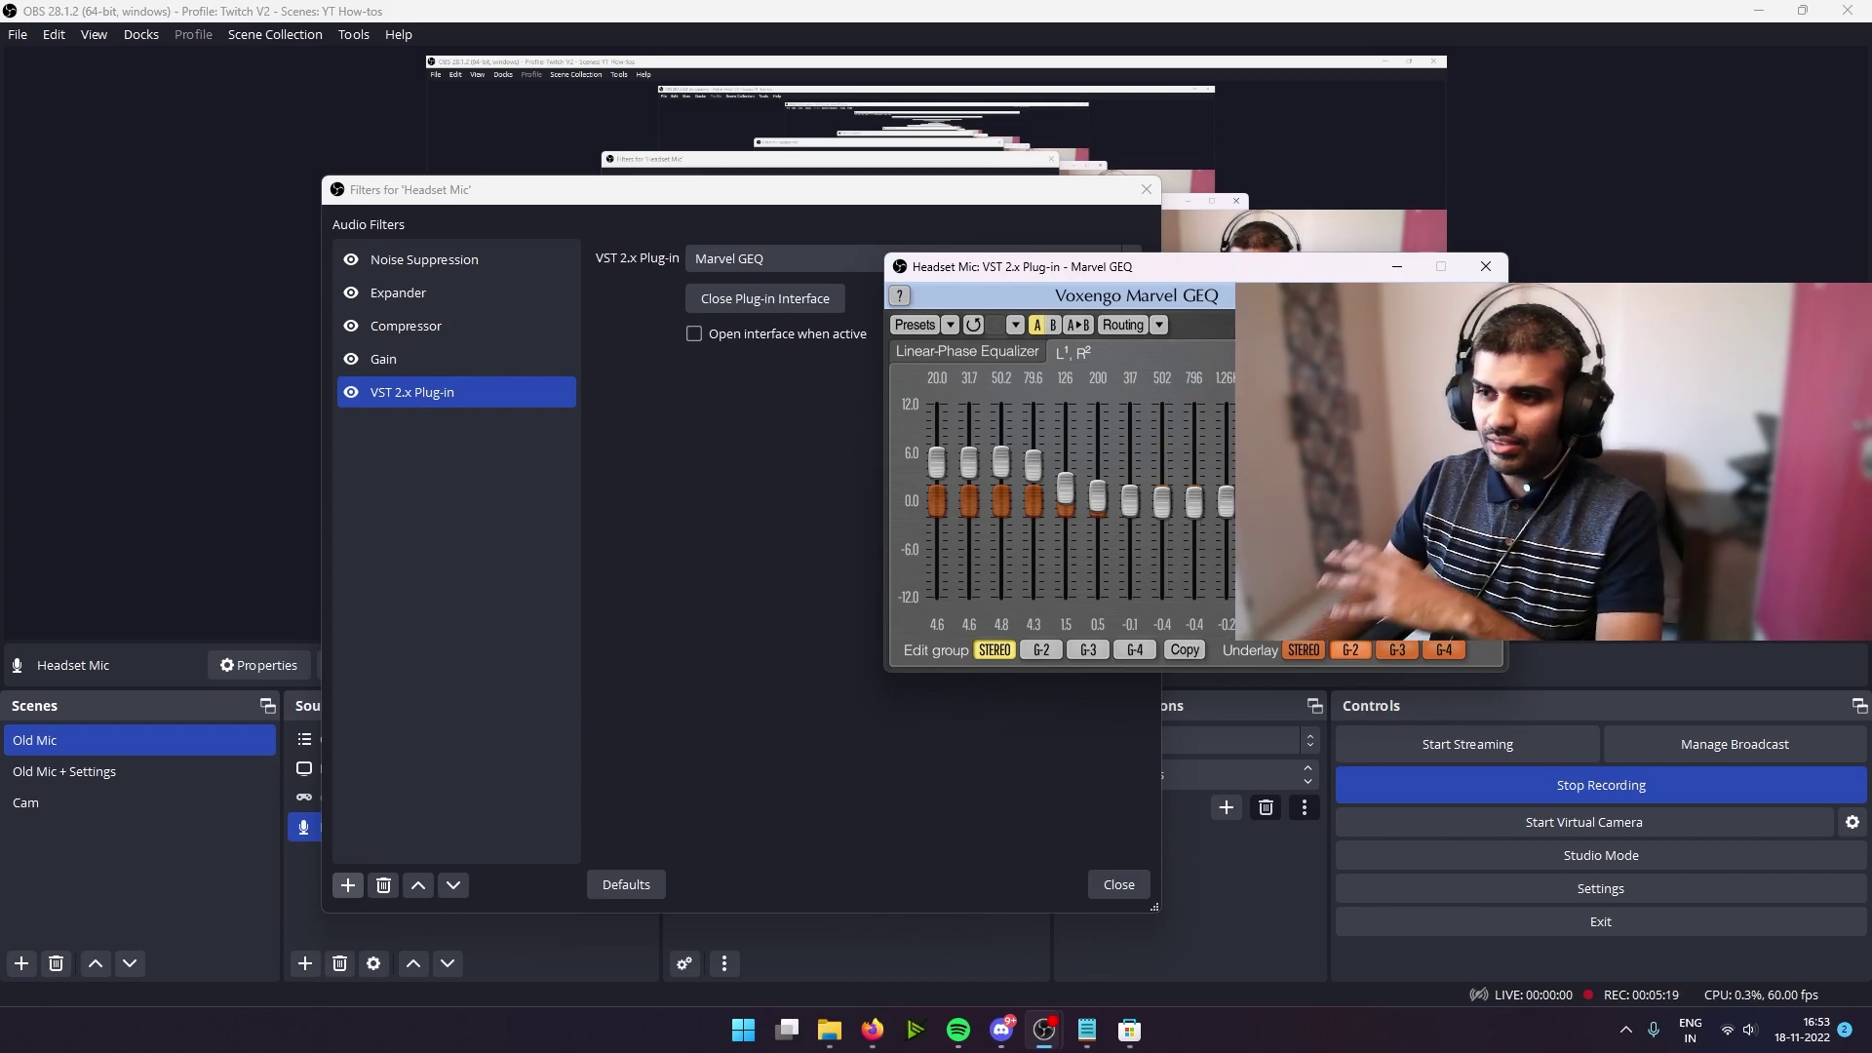
{"action": "left_click", "coordinate": [1499, 275]}
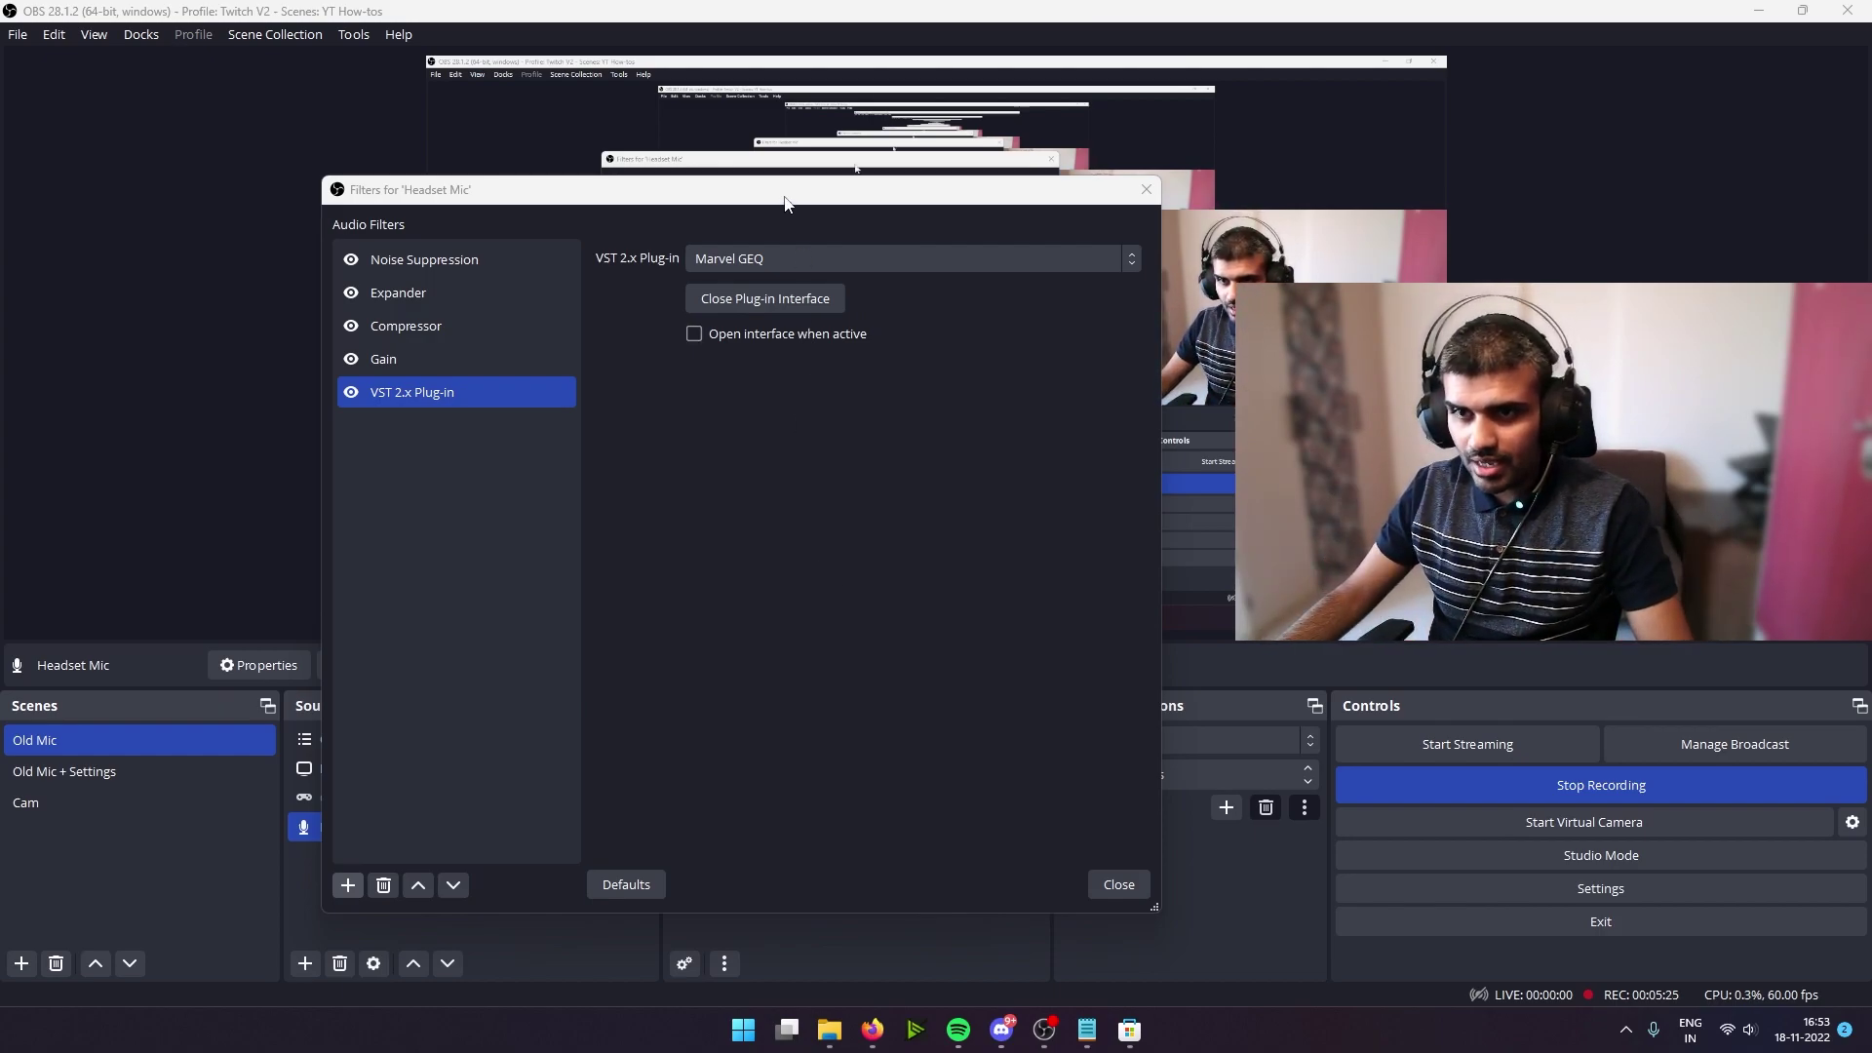
{"action": "left_click_drag", "start_coordinate": [781, 200], "coordinate": [1519, 183]}
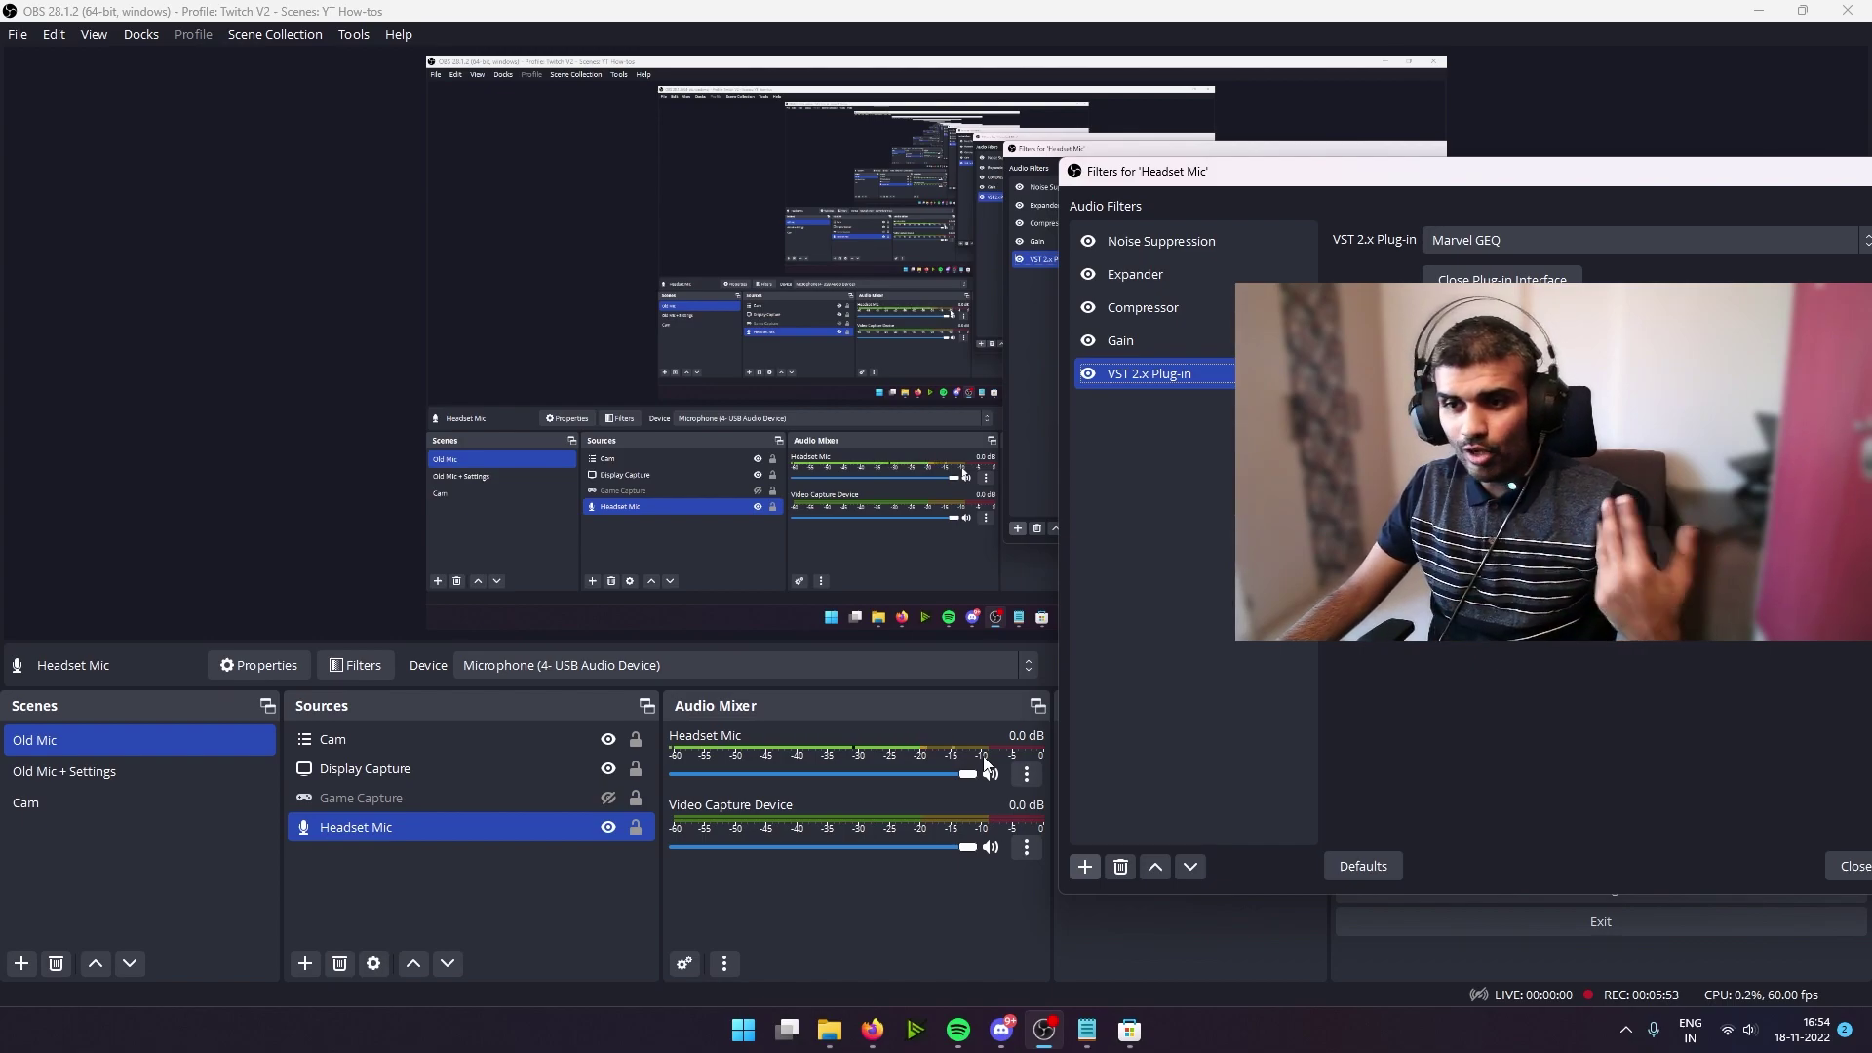
{"action": "left_click_drag", "start_coordinate": [1489, 189], "coordinate": [619, 170]}
Append a Limiter filter with its default name, ending the chain at -6.00 dB.
{"action": "left_click", "coordinate": [239, 853]}
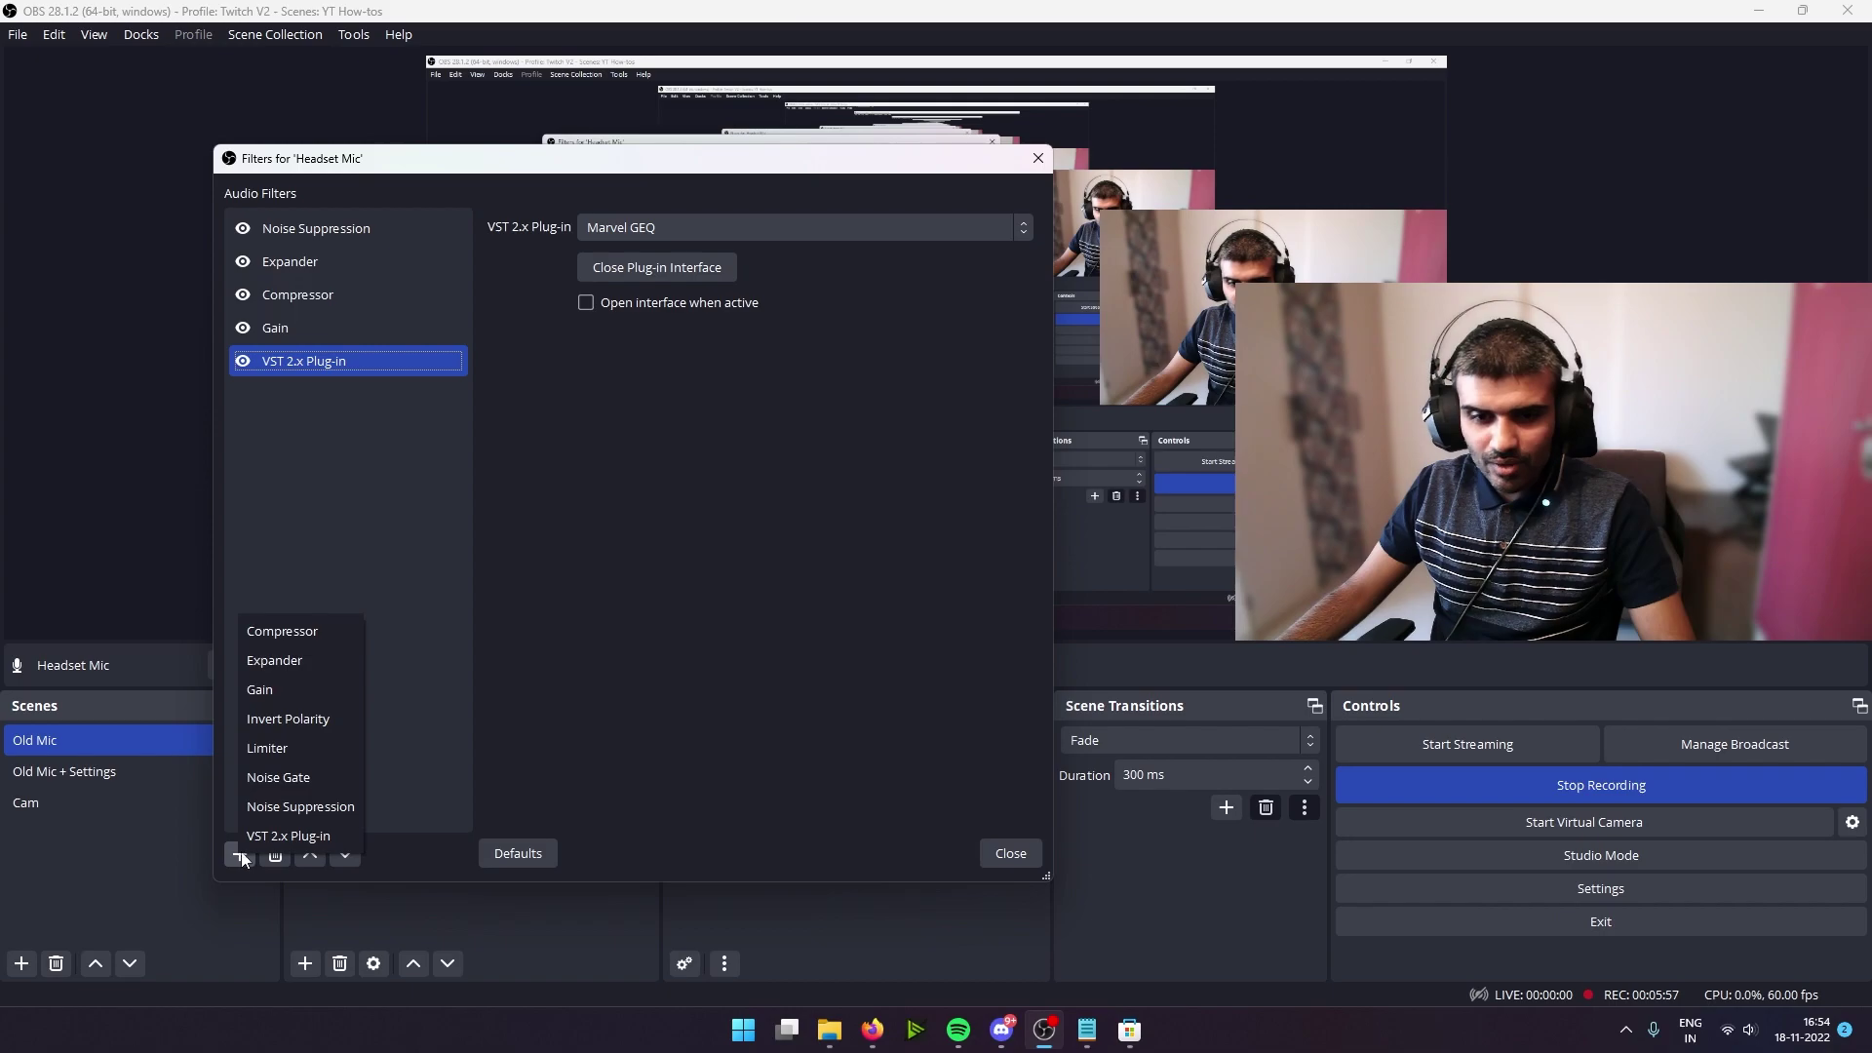
{"action": "left_click", "coordinate": [308, 744]}
{"action": "key", "text": "Return"}
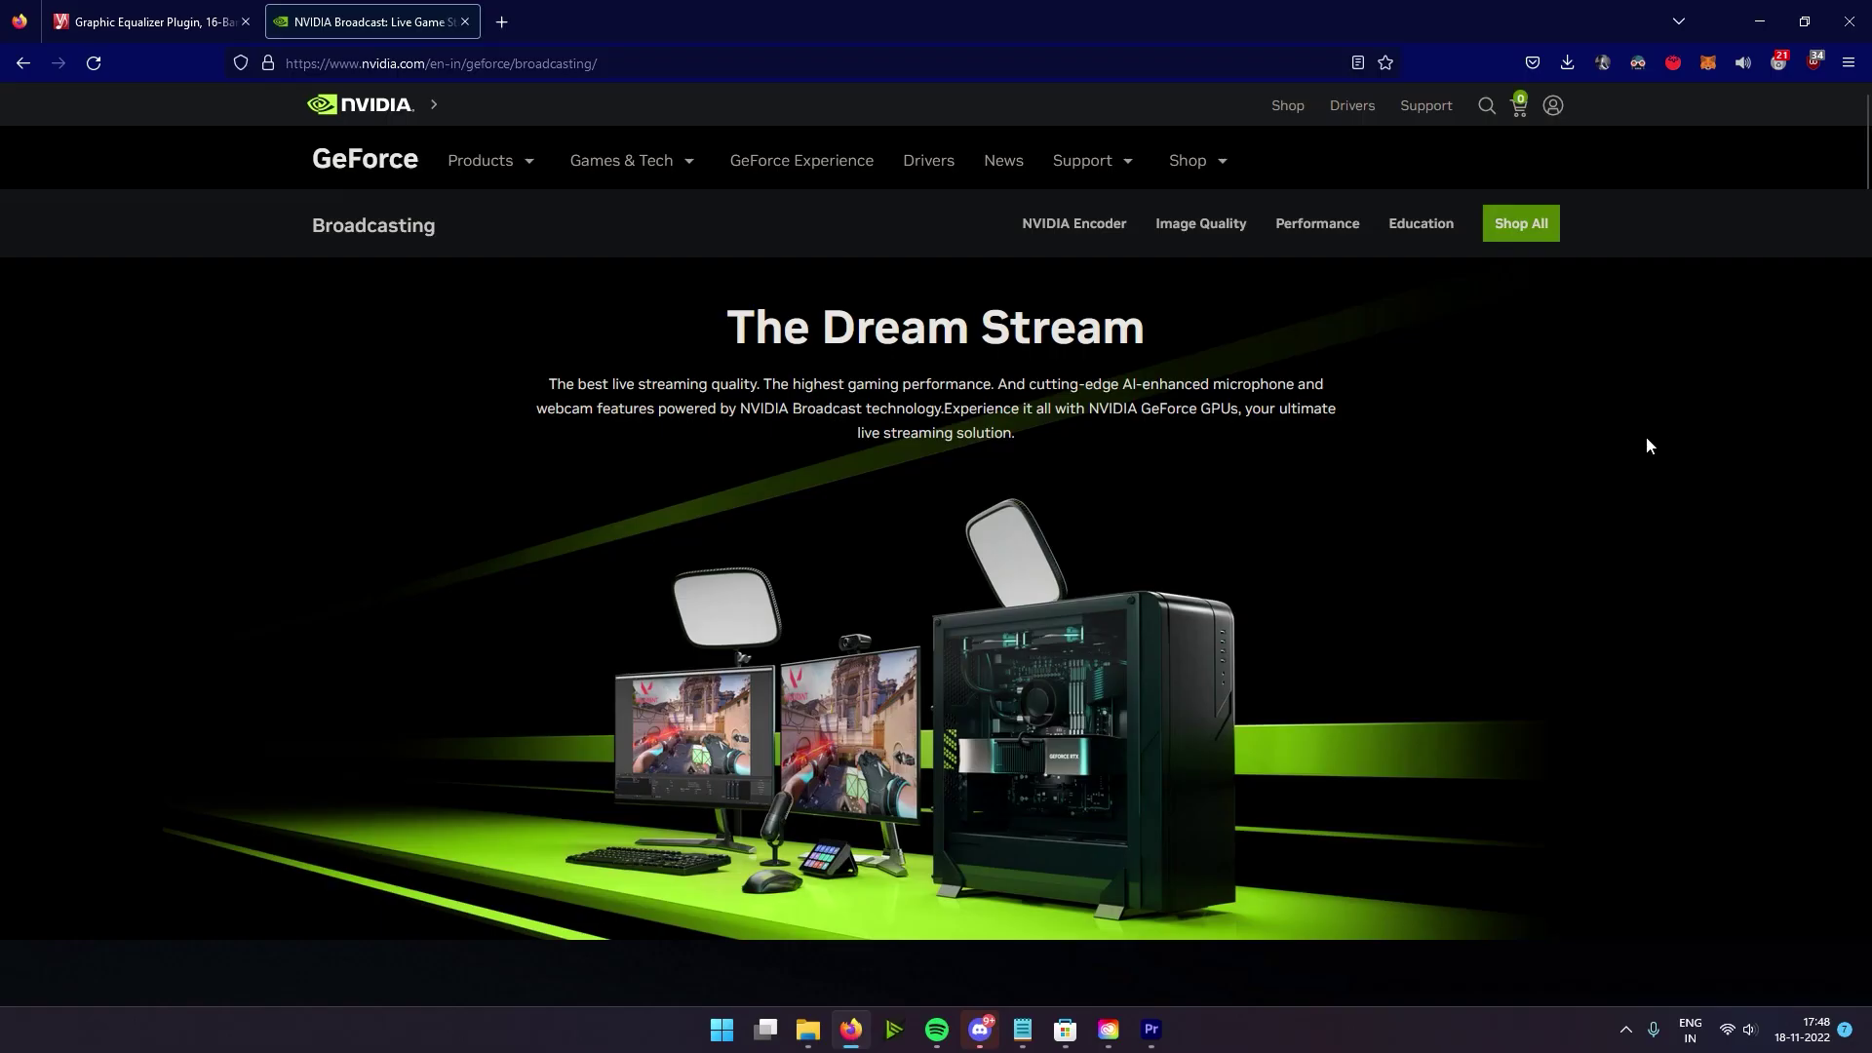
Go from the NVIDIA broadcasting page to the NVIDIA Broadcast app page listing version 1.3.5.
{"action": "left_click", "coordinate": [634, 70]}
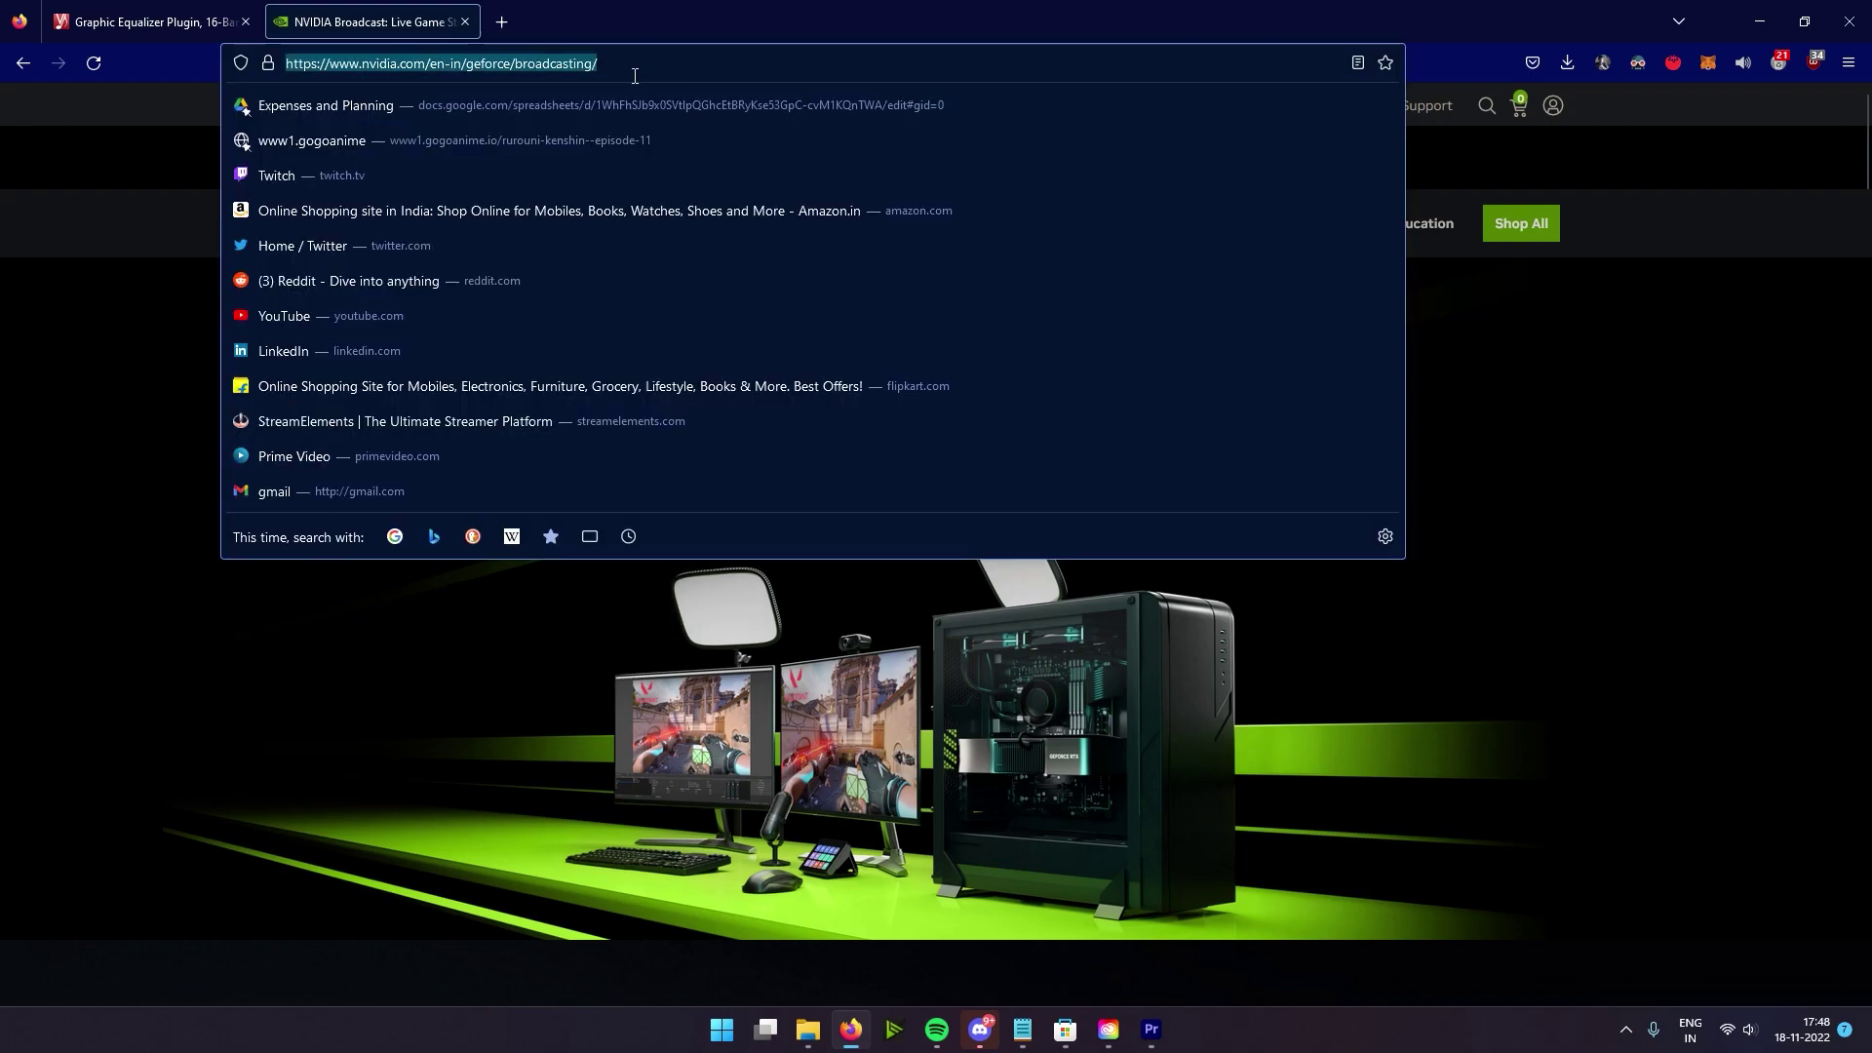
{"action": "left_click", "coordinate": [123, 348]}
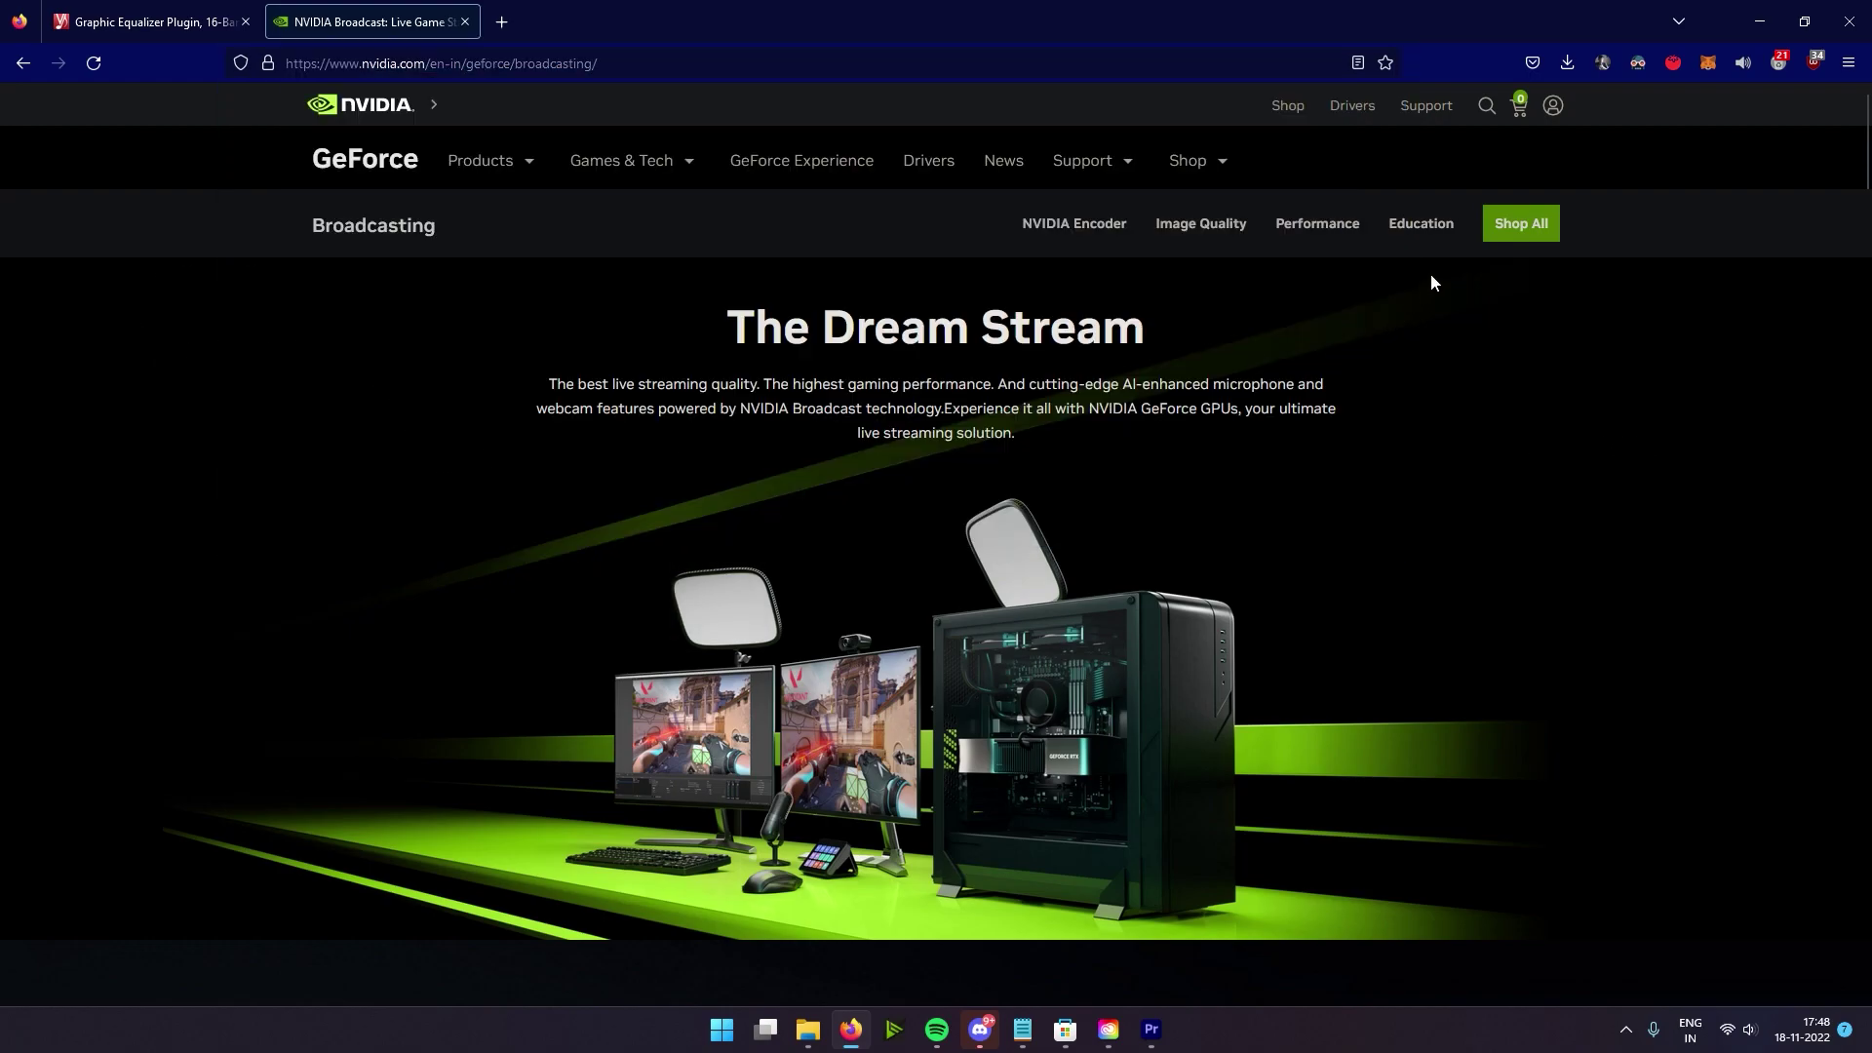
{"action": "scroll", "coordinate": [376, 521], "scroll_direction": "down", "scroll_amount": 4}
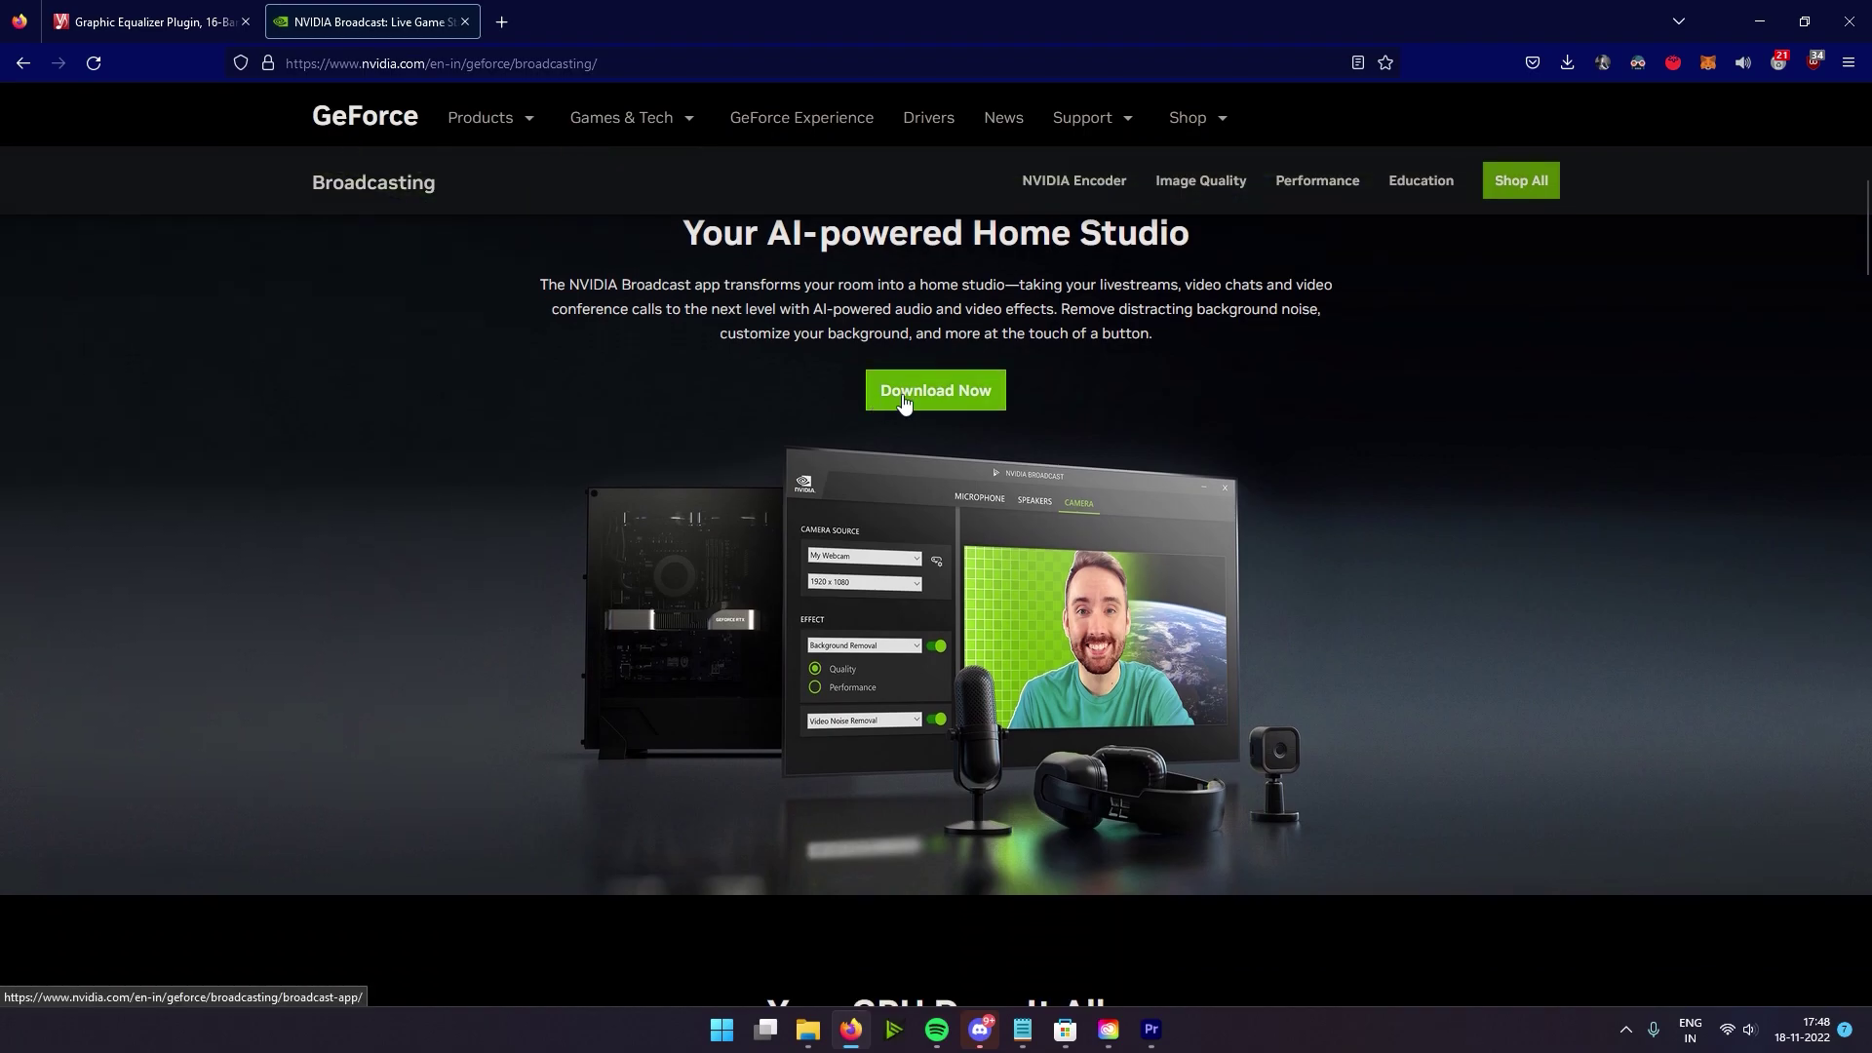
{"action": "left_click", "coordinate": [917, 390]}
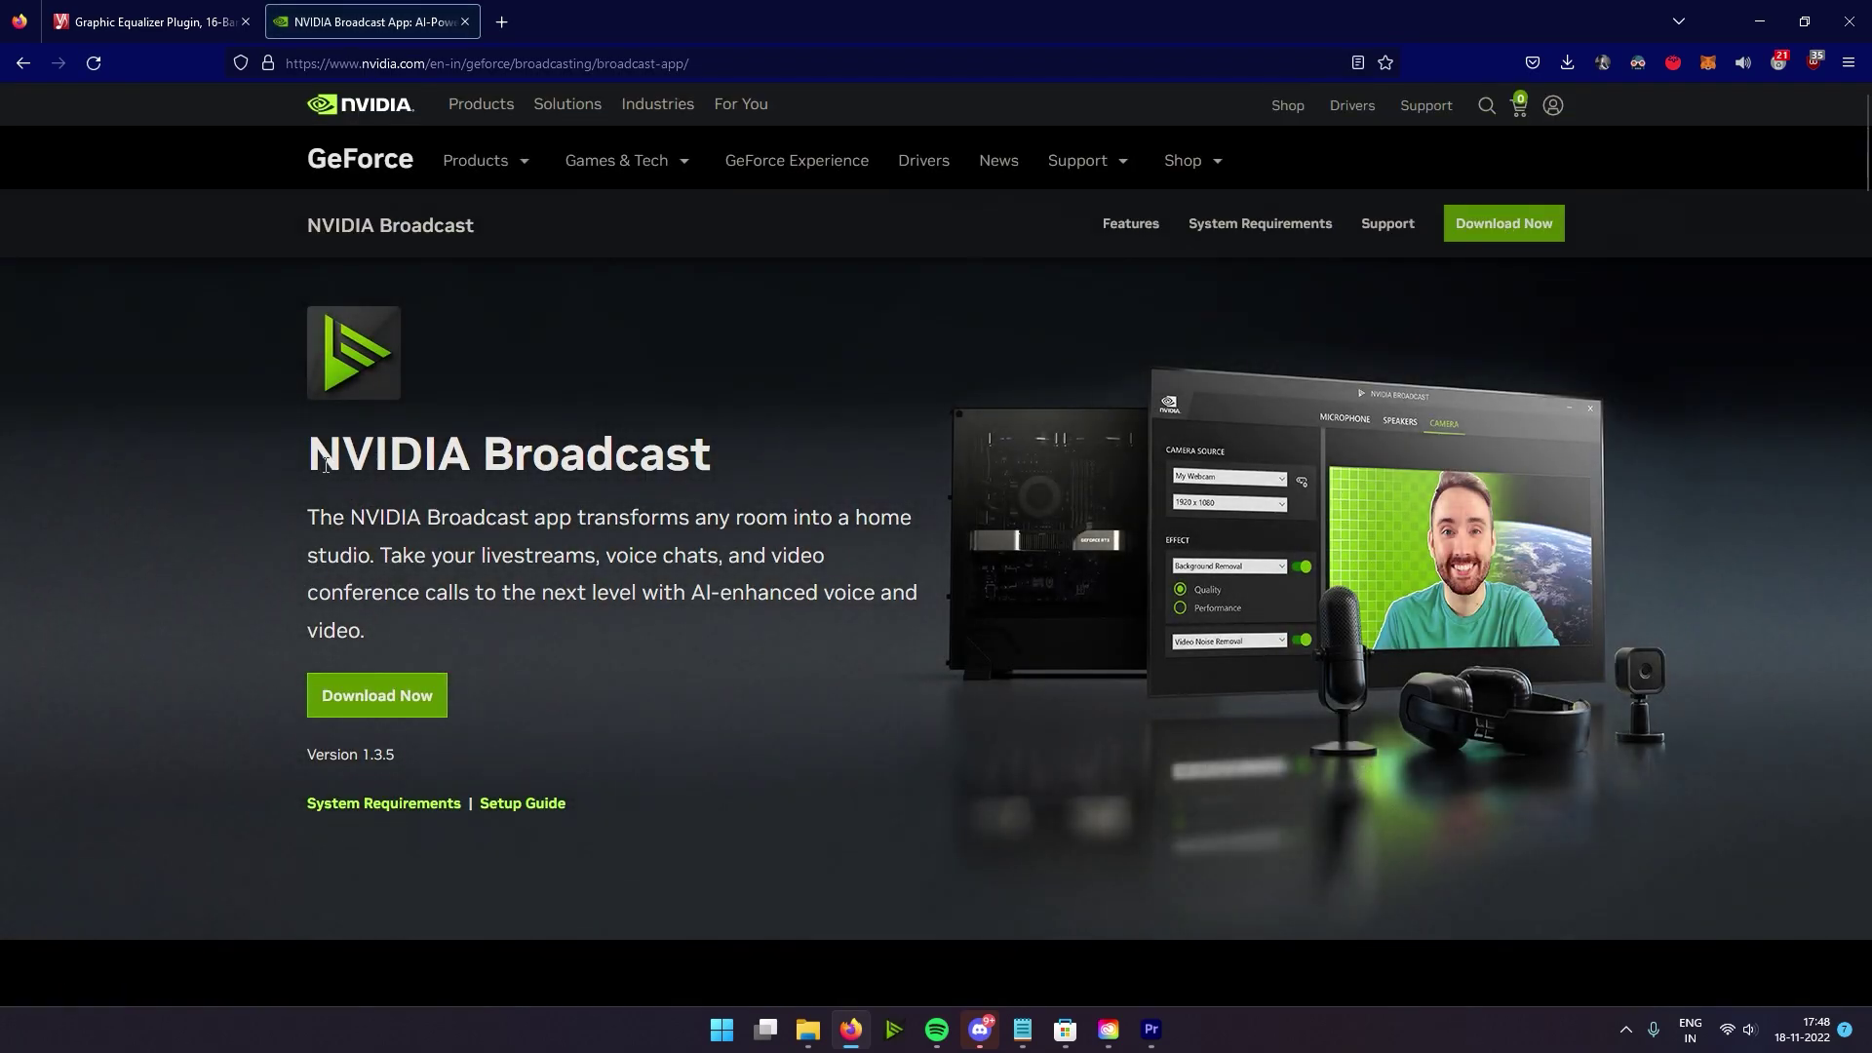
{"action": "left_click_drag", "start_coordinate": [325, 464], "coordinate": [728, 469]}
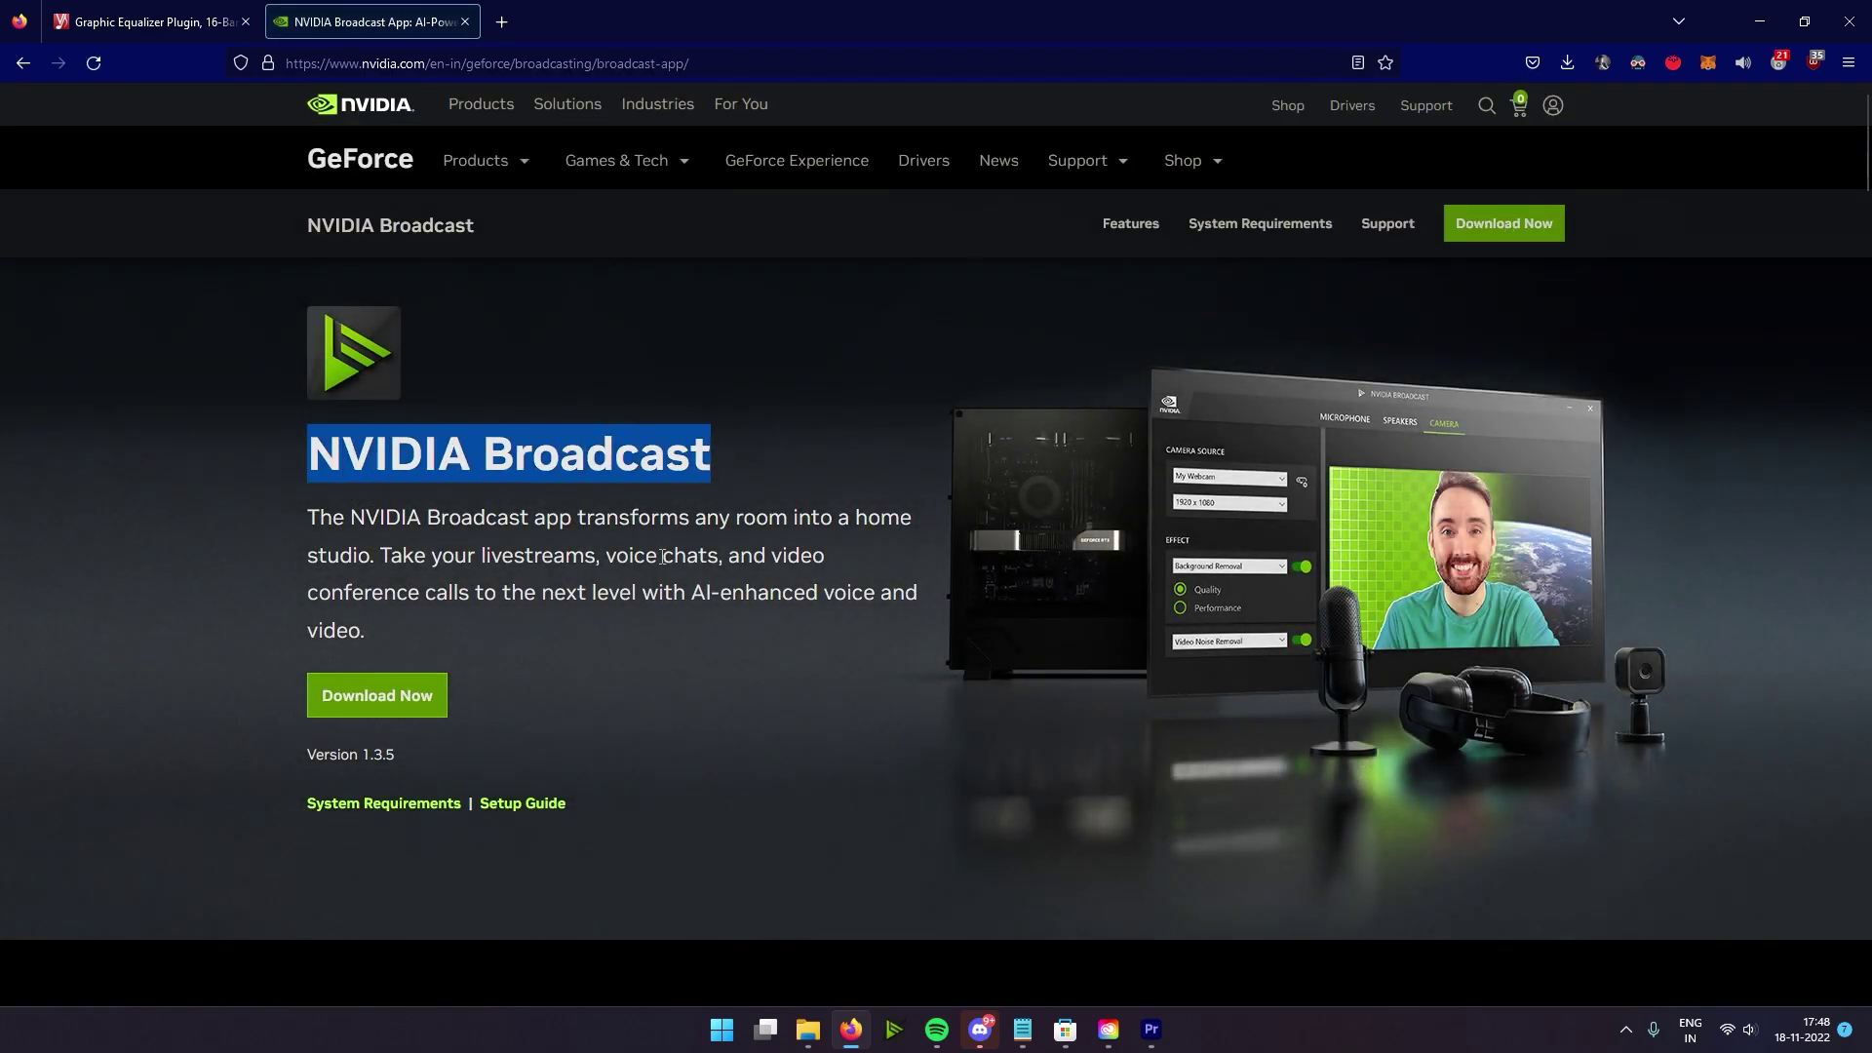
{"action": "left_click", "coordinate": [728, 469]}
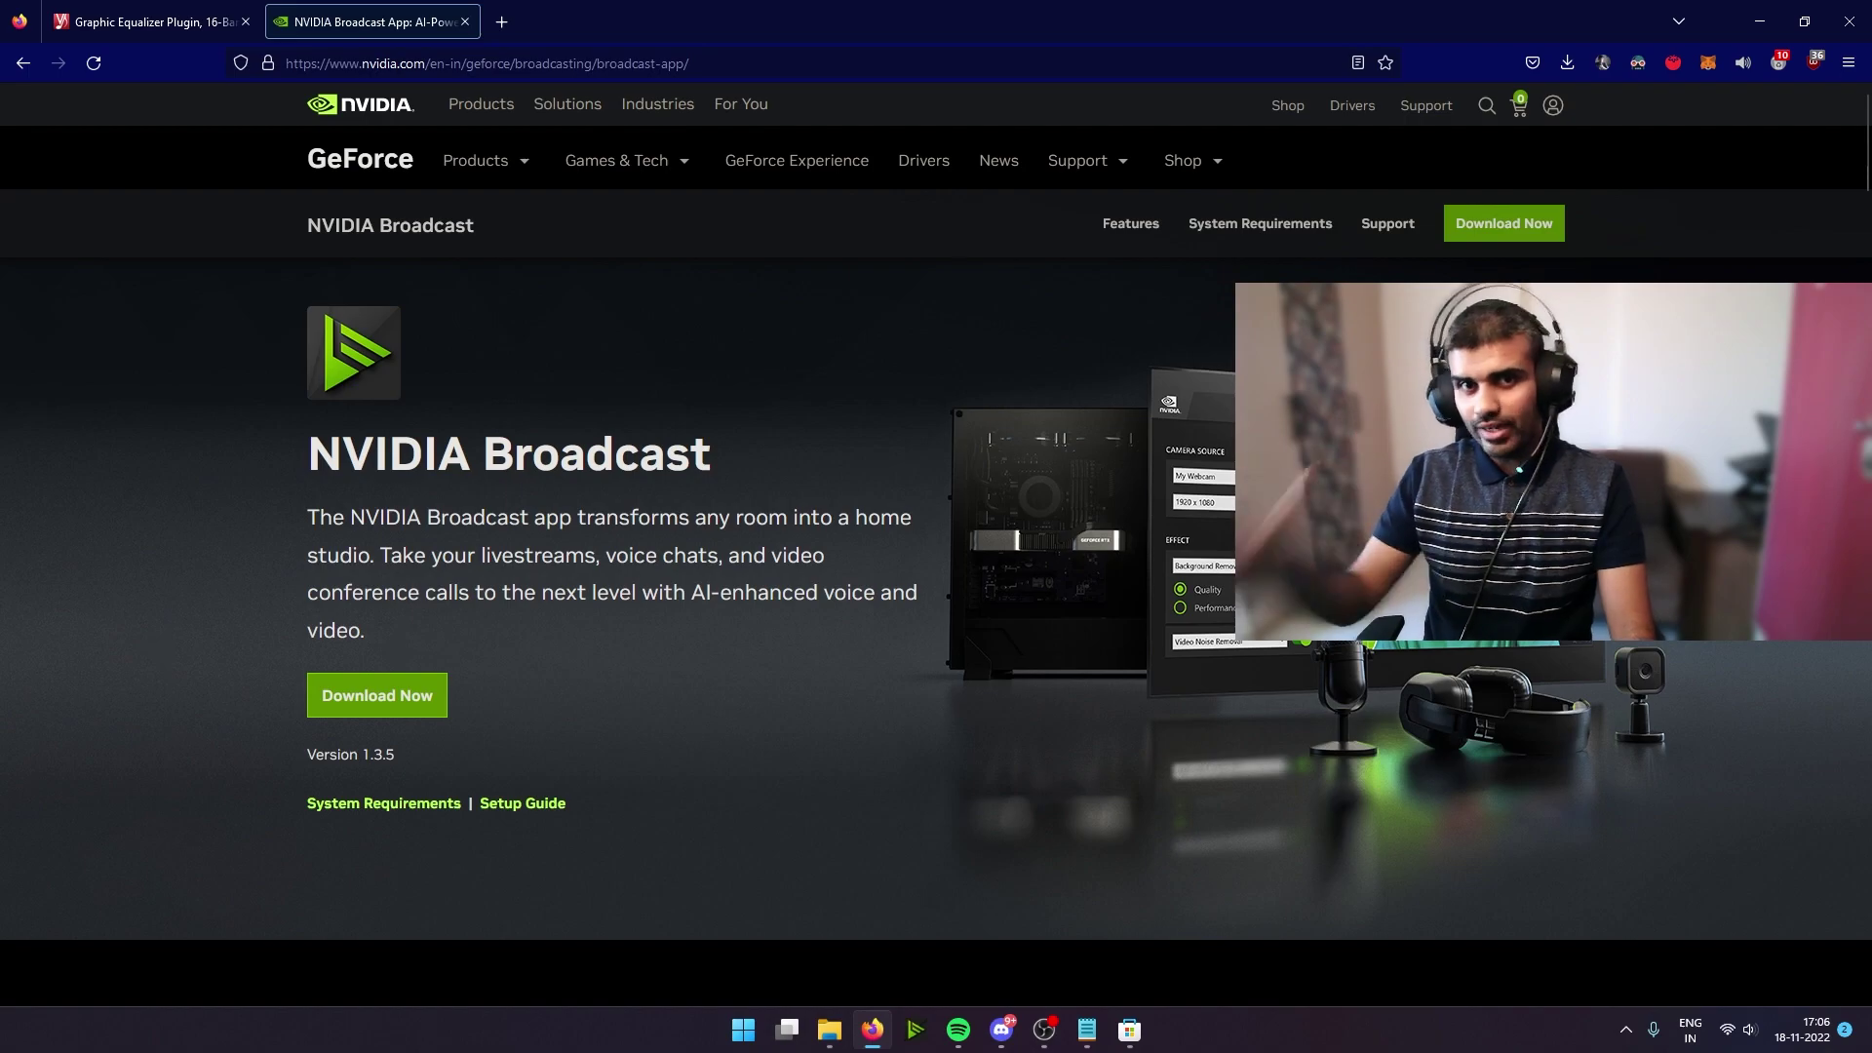
Open the Headset Mic filters and check the Noise Suppression methods, leaving RNNoise selected.
{"action": "left_click", "coordinate": [1044, 1030]}
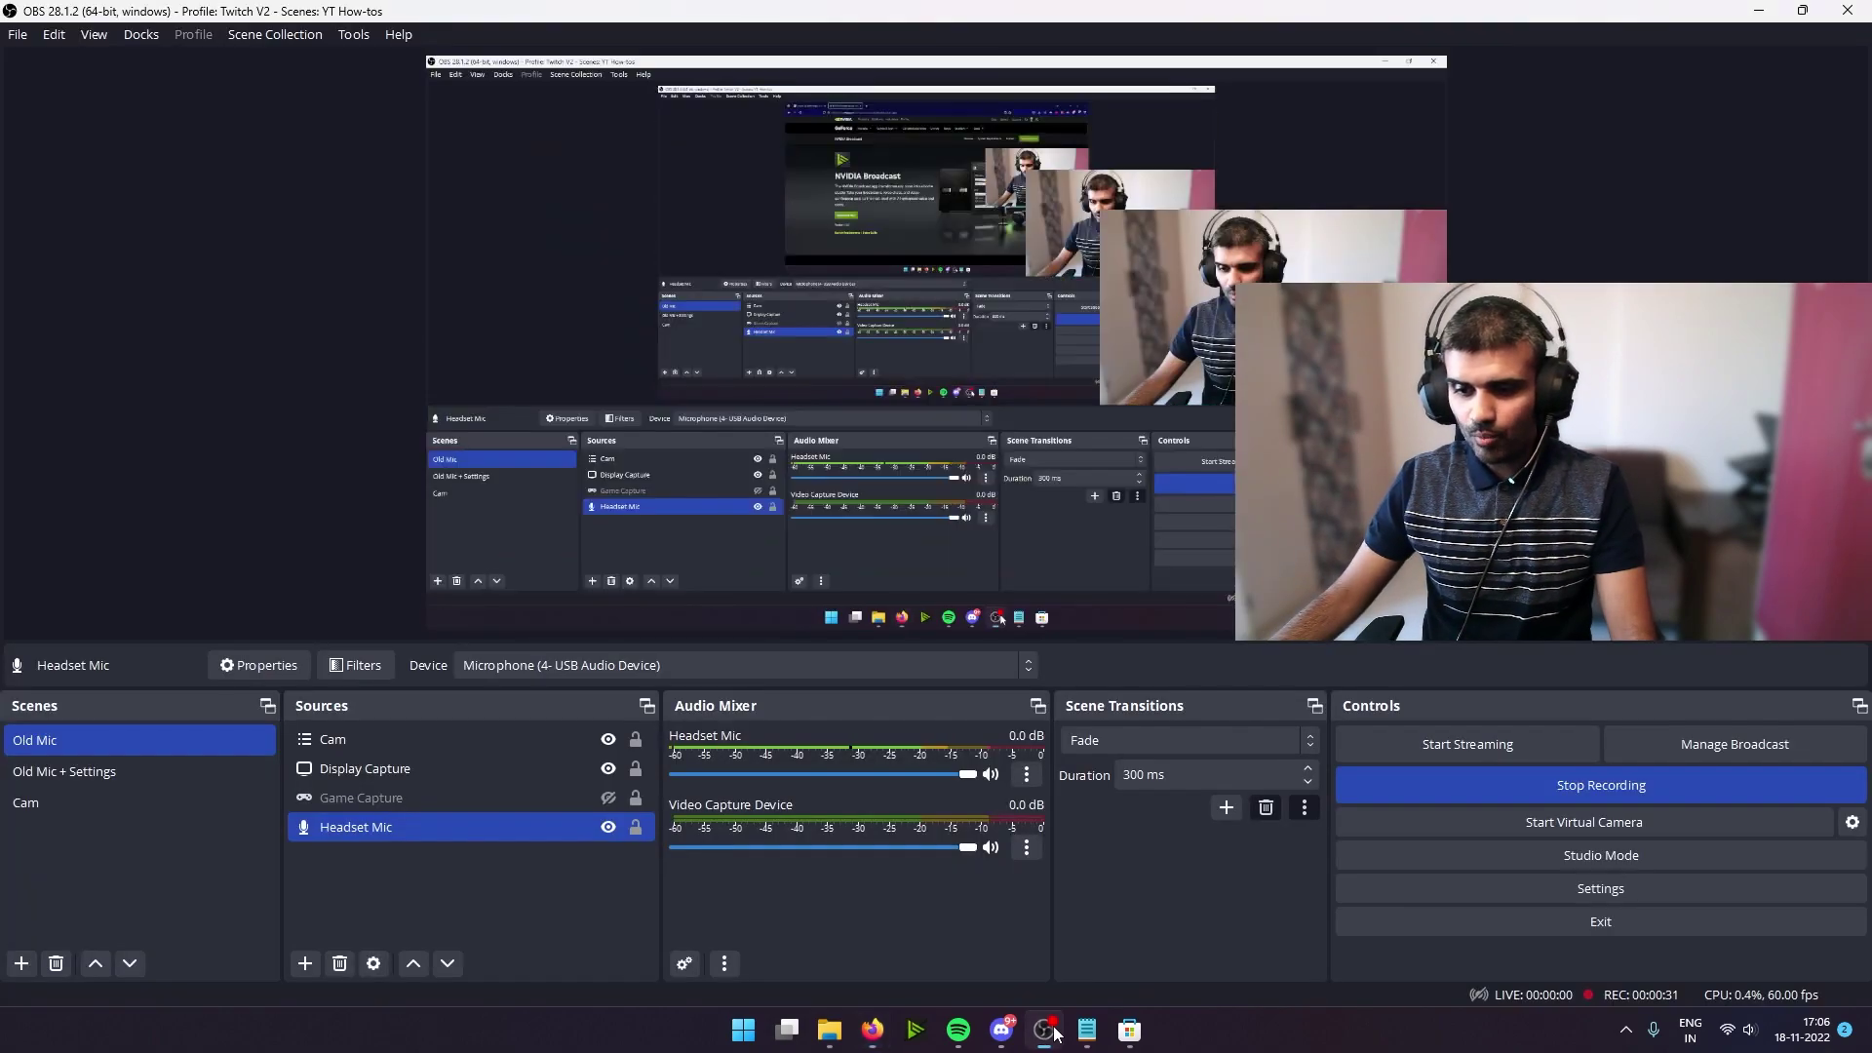
{"action": "right_click", "coordinate": [376, 826]}
{"action": "left_click", "coordinate": [410, 799]}
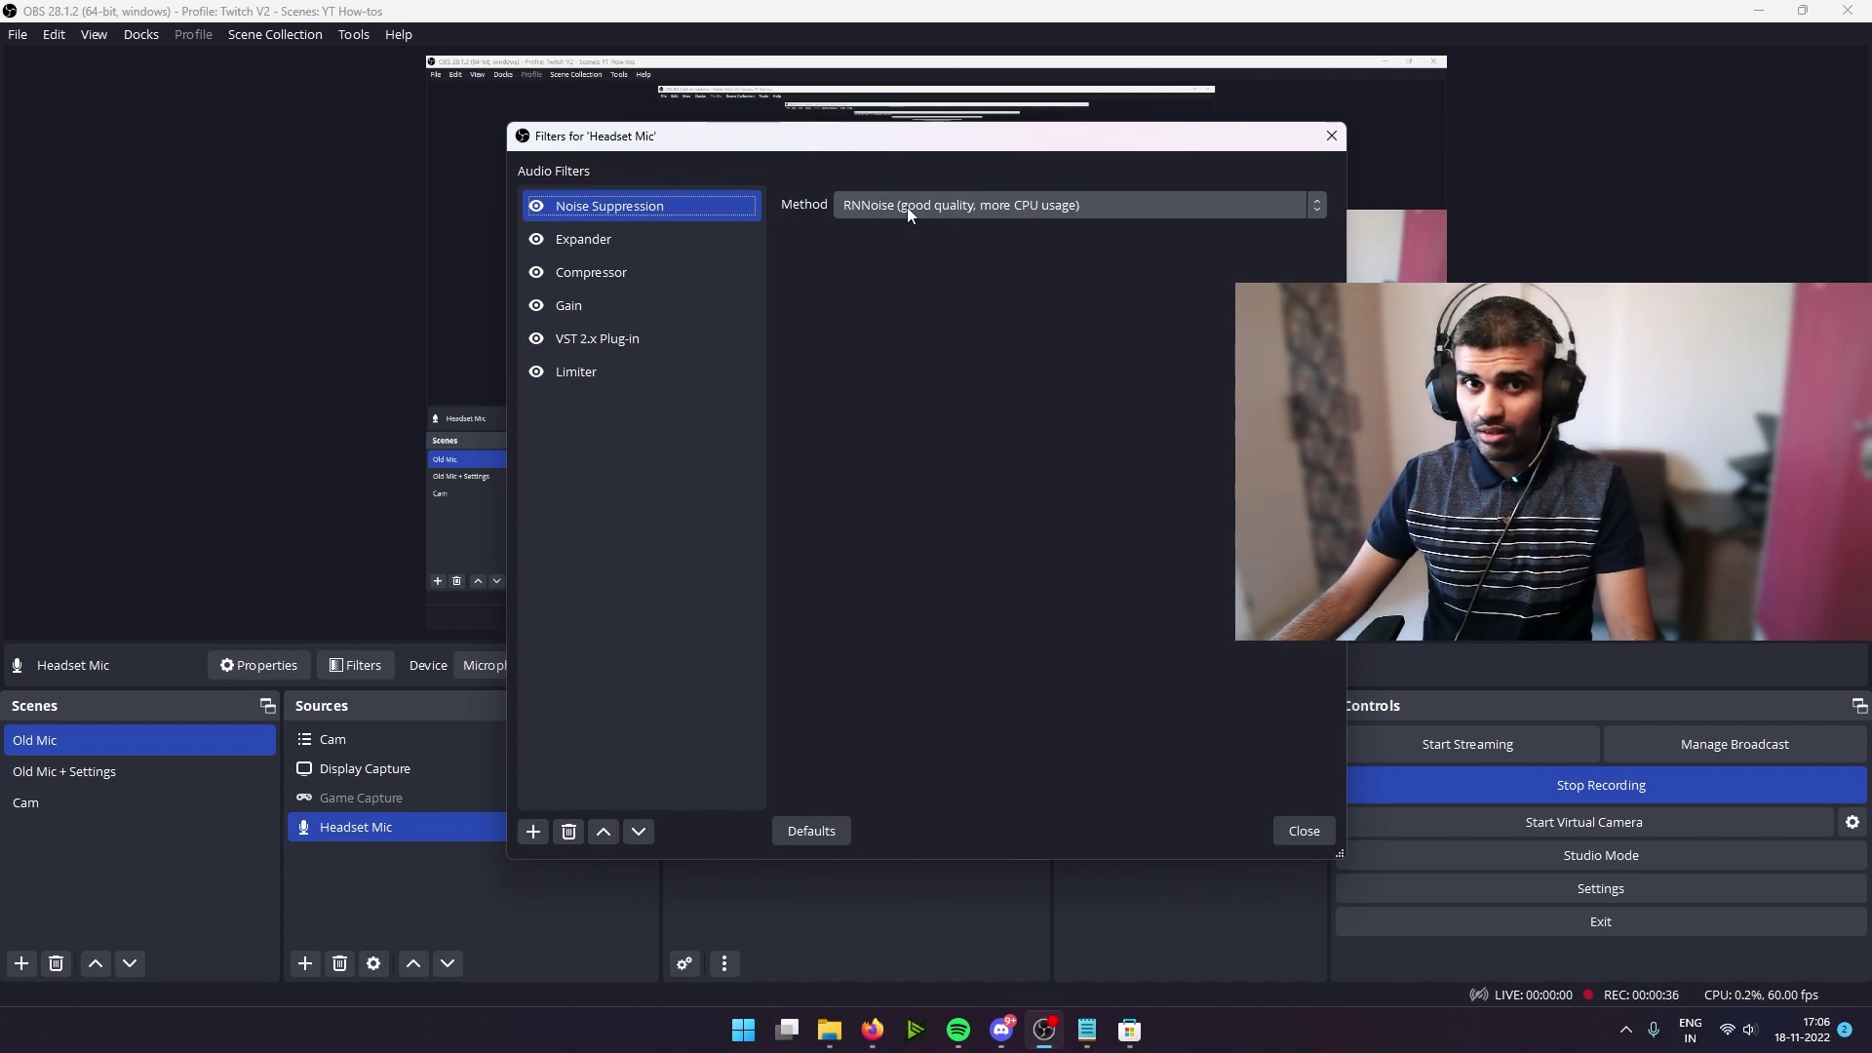
{"action": "left_click", "coordinate": [1155, 203]}
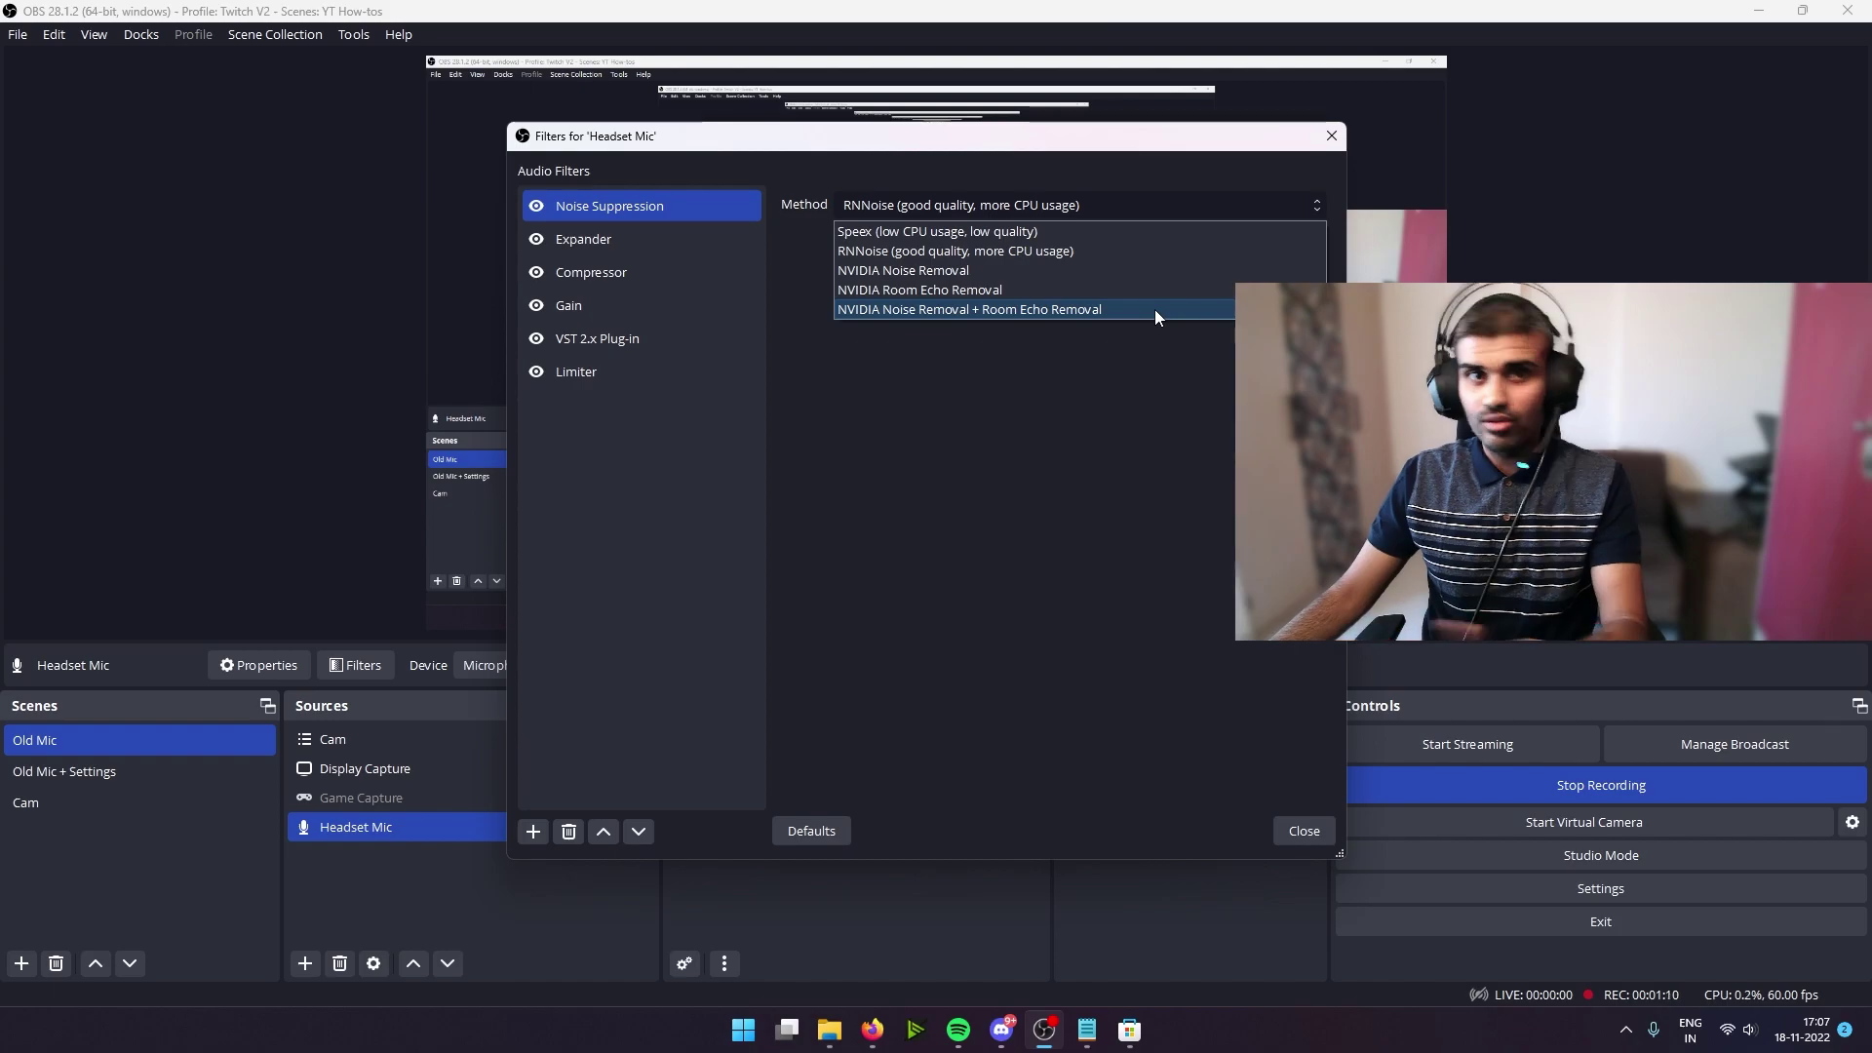
{"action": "left_click", "coordinate": [1140, 494]}
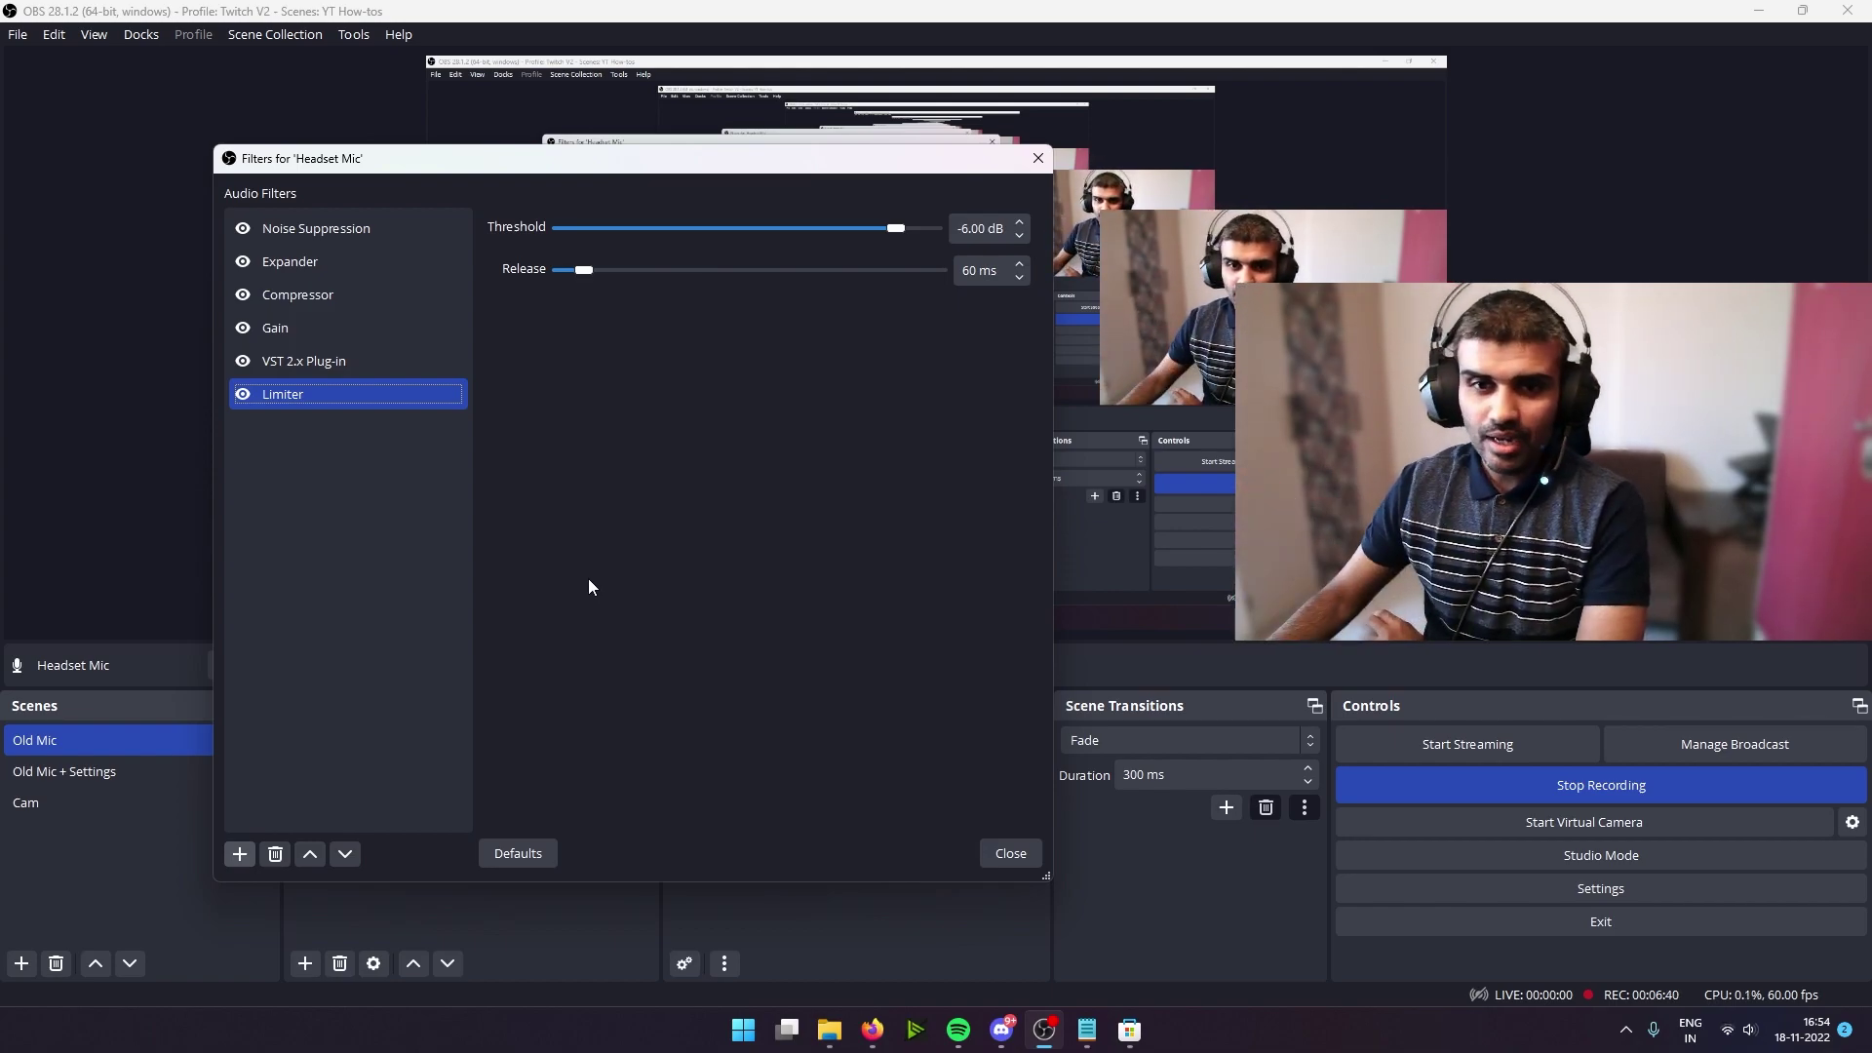
Check the Compressor, then the Expander settings (2.00:1 ratio, -50.00 dB threshold).
{"action": "left_click", "coordinate": [348, 306]}
{"action": "left_click", "coordinate": [362, 272]}
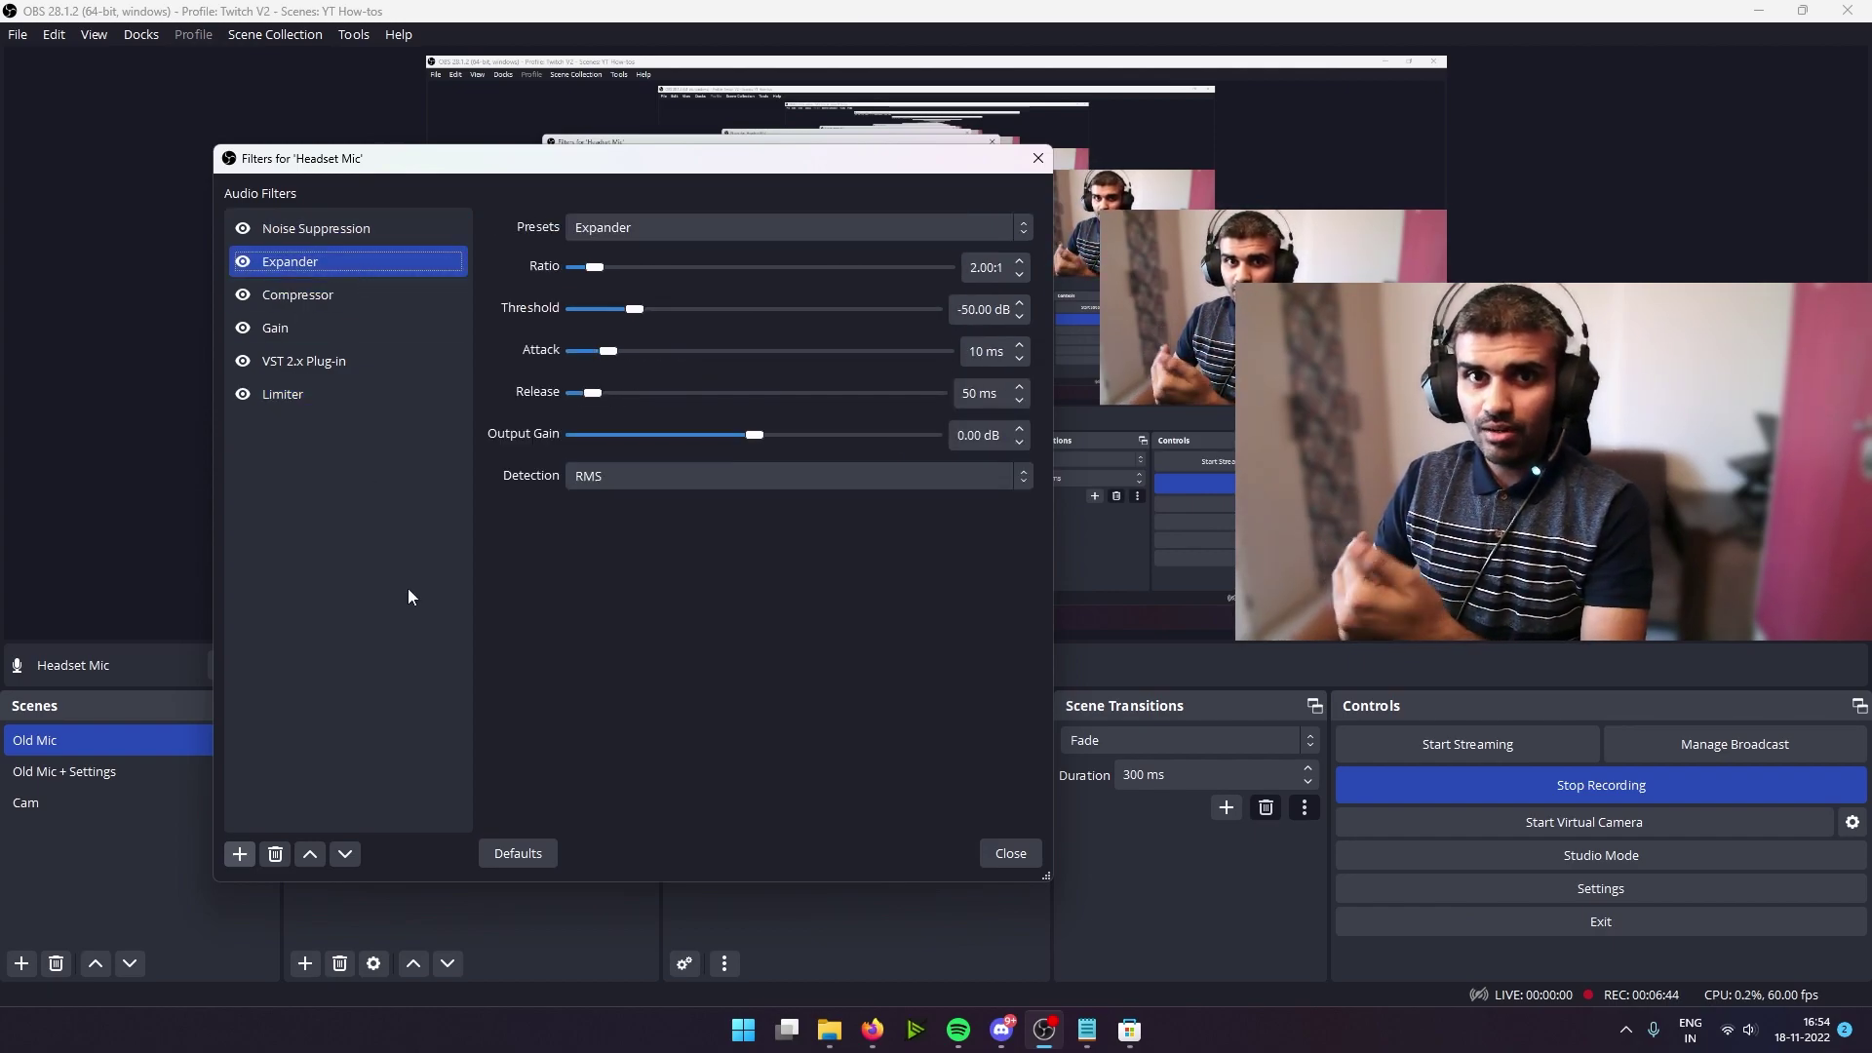